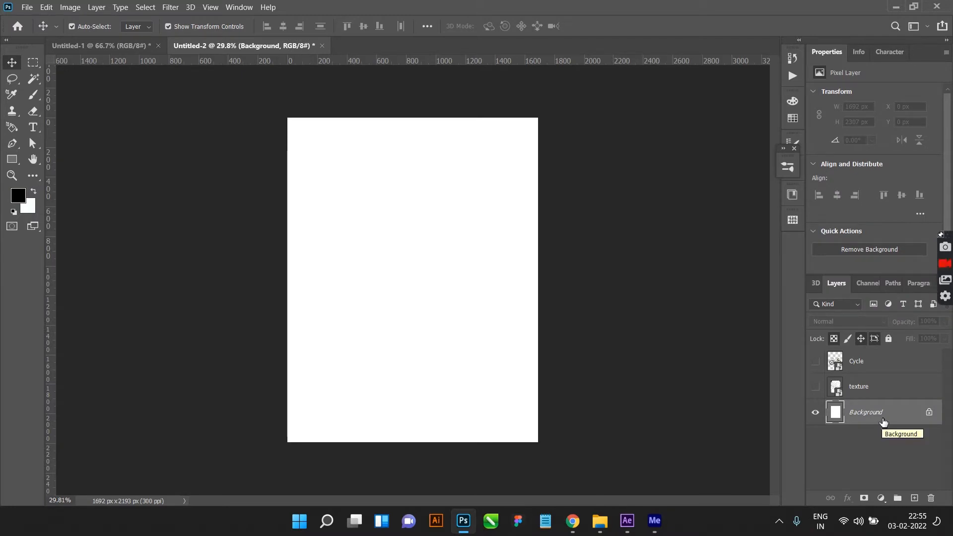
Step: Add a new layer above the Background and turn it into a black solid colour fill
click(914, 498)
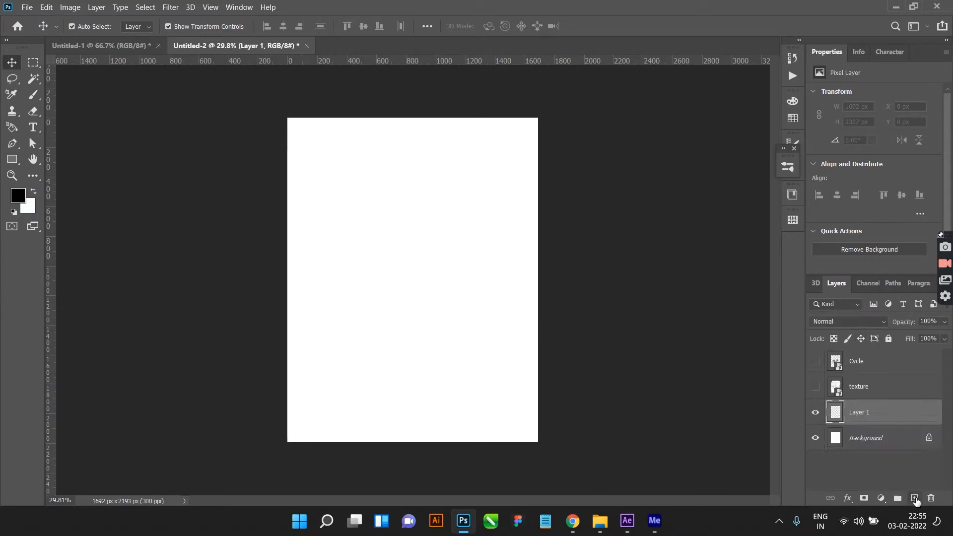
right_click(879, 420)
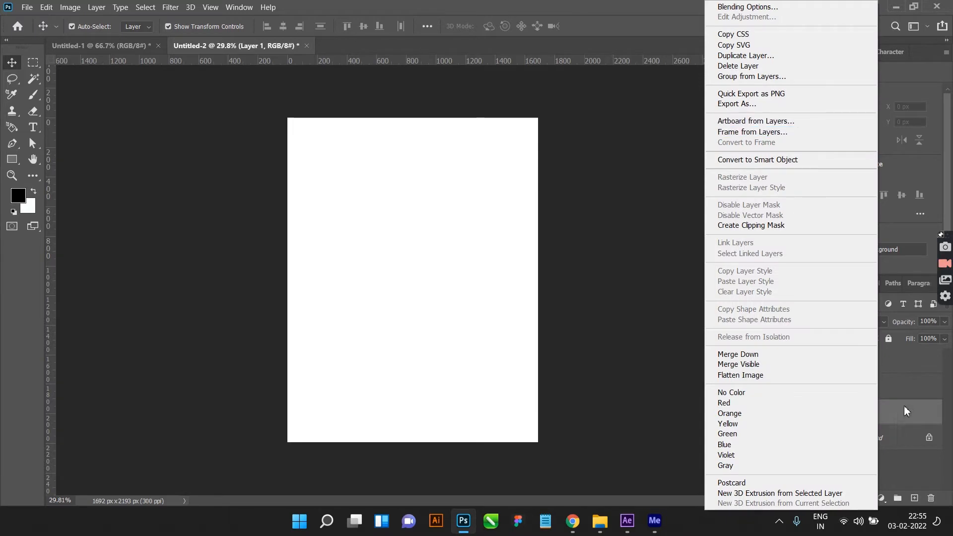
click(905, 407)
click(880, 498)
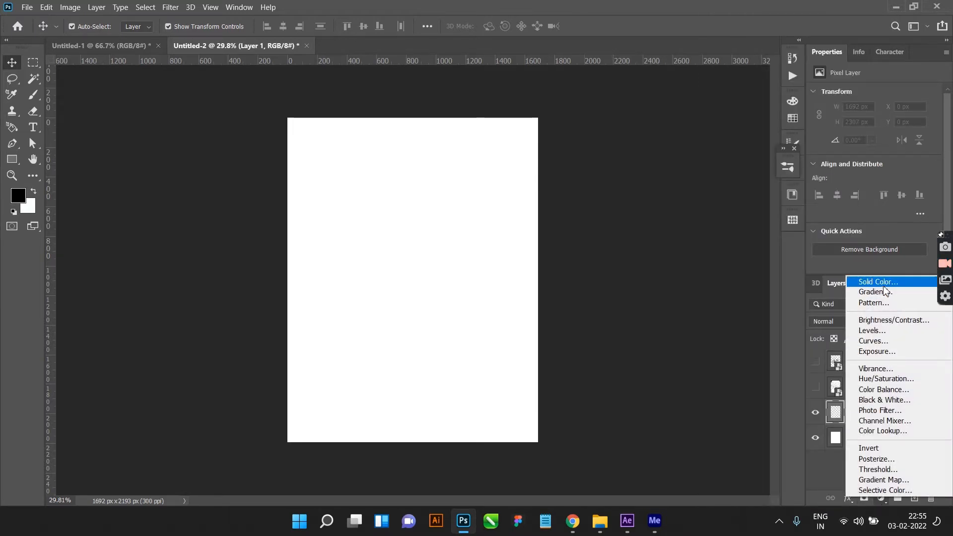
click(918, 281)
click(901, 287)
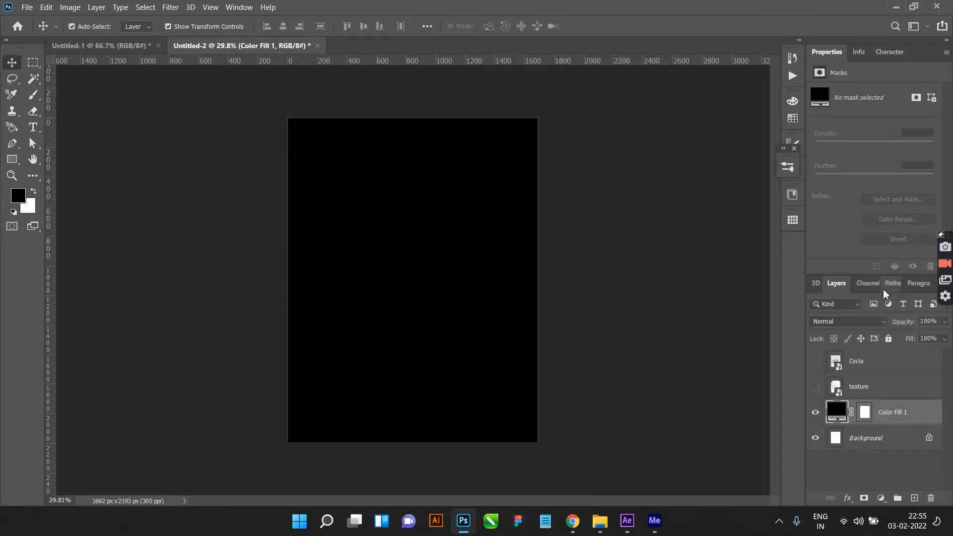
click(737, 425)
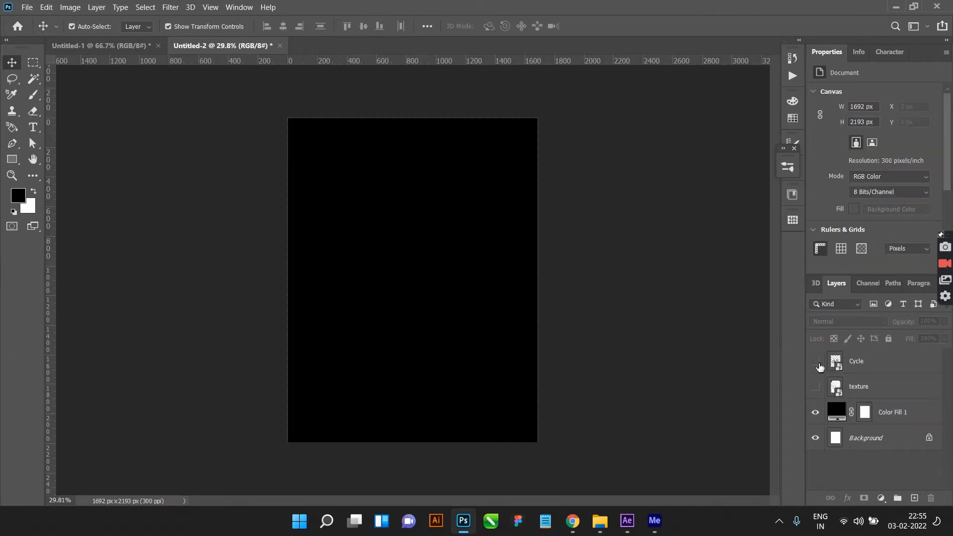
Step: Show the Cycle layer and move the bicycle down and slightly right on the canvas
click(866, 362)
click(816, 362)
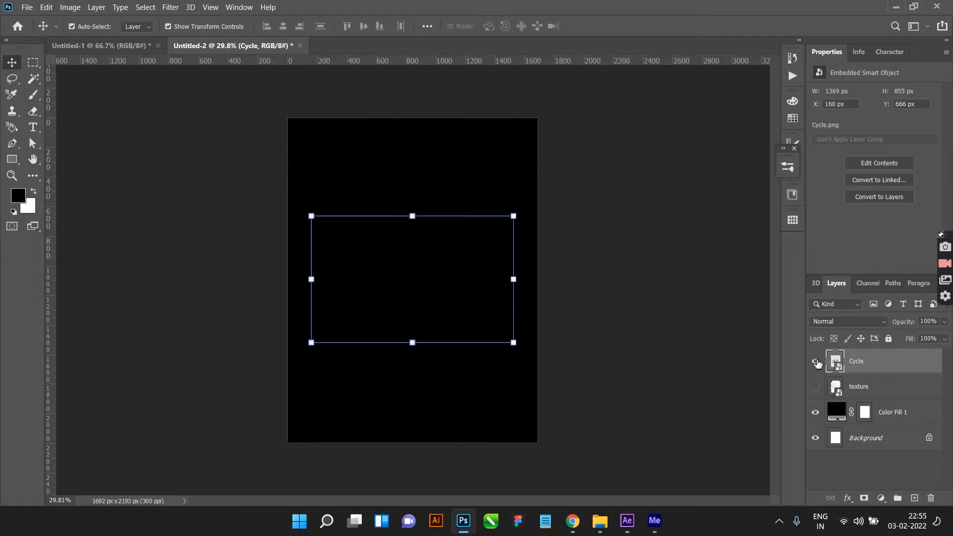
click(587, 323)
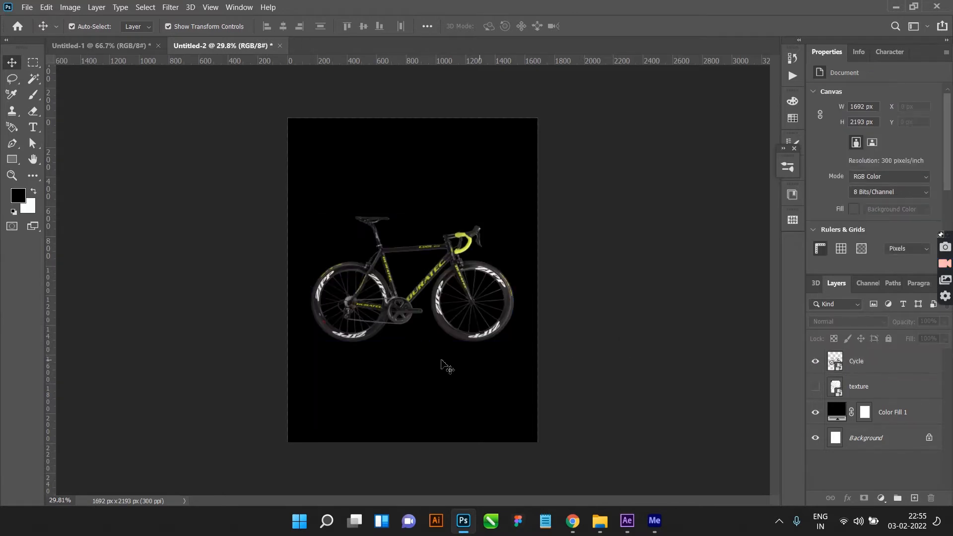
drag(468, 337, 542, 371)
click(594, 26)
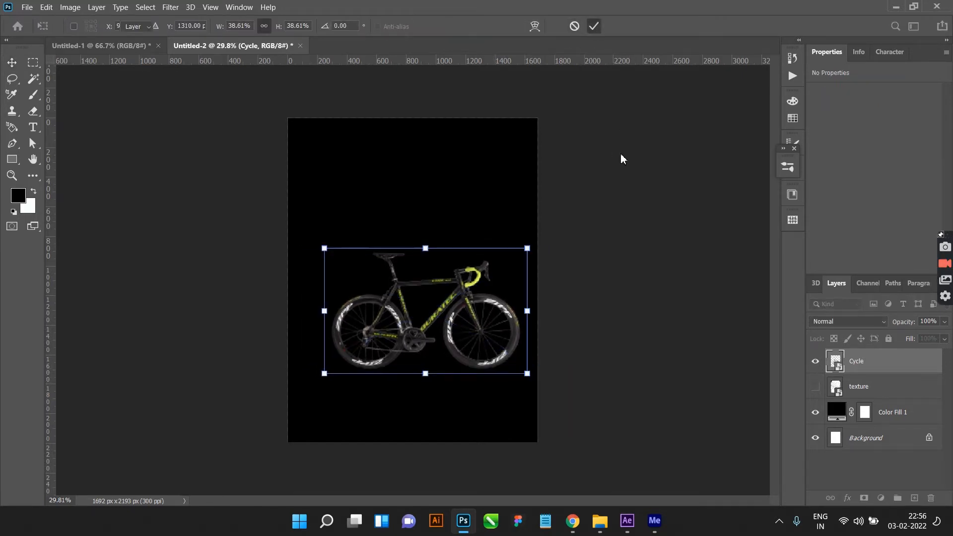
click(590, 281)
Step: Try a Gradient Map adjustment above the black colour fill, with its white end stop changed to dark grey 2b2b2b
click(509, 384)
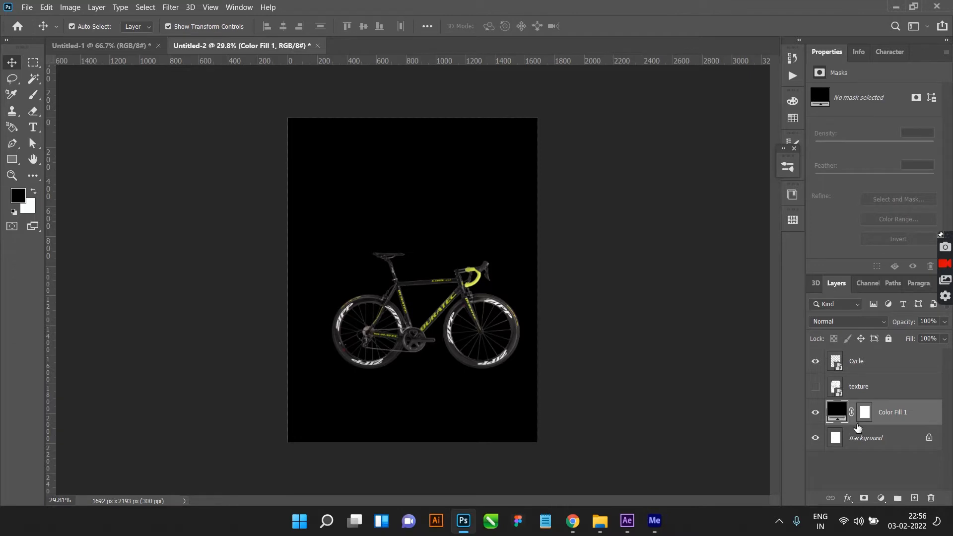
click(882, 499)
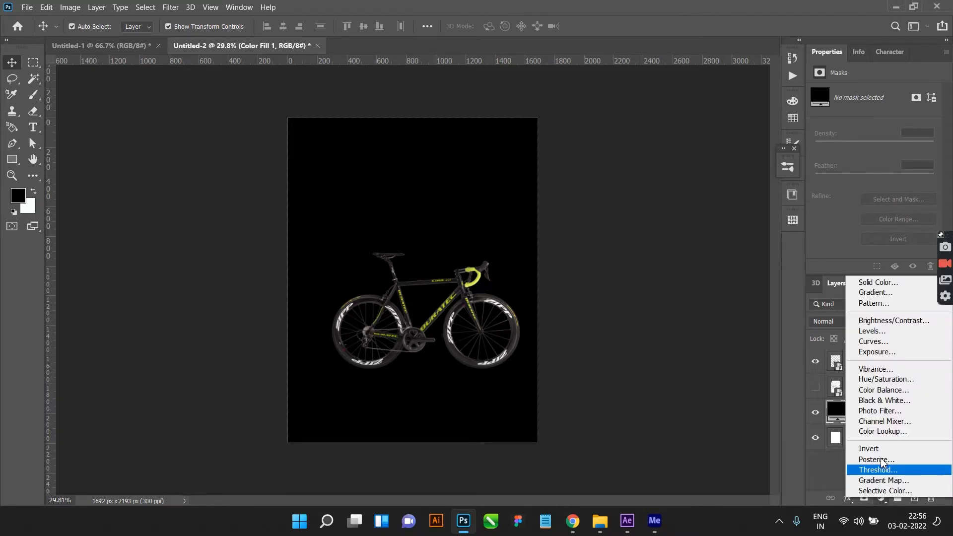
click(885, 481)
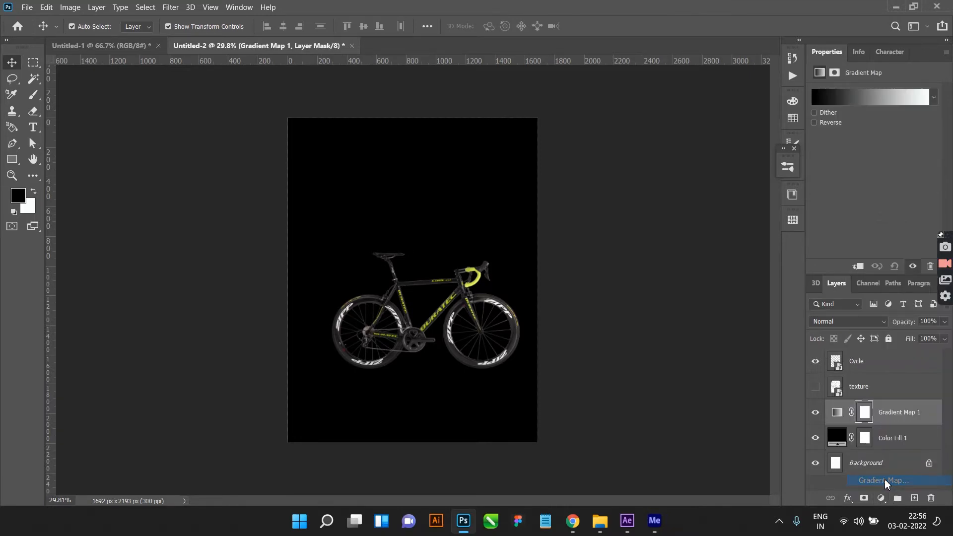
click(847, 106)
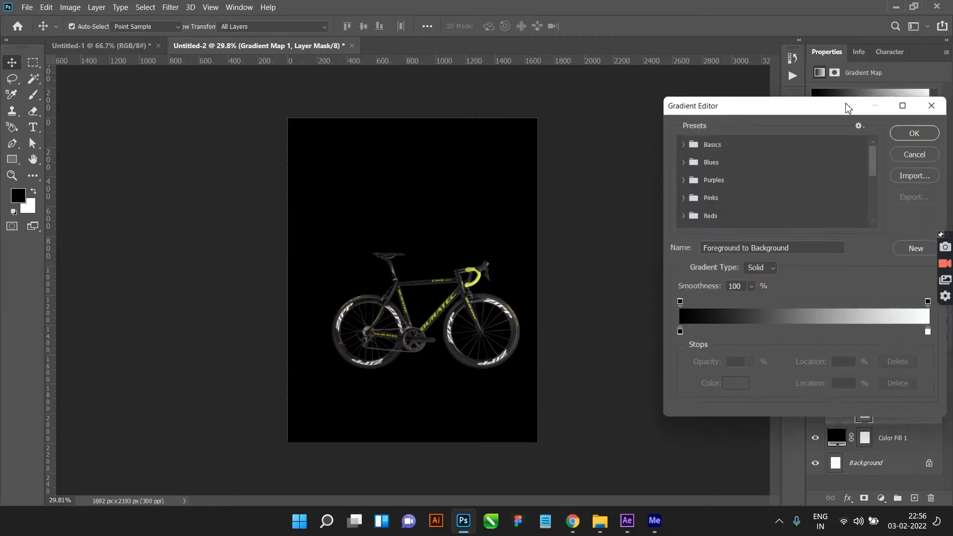
double_click(930, 332)
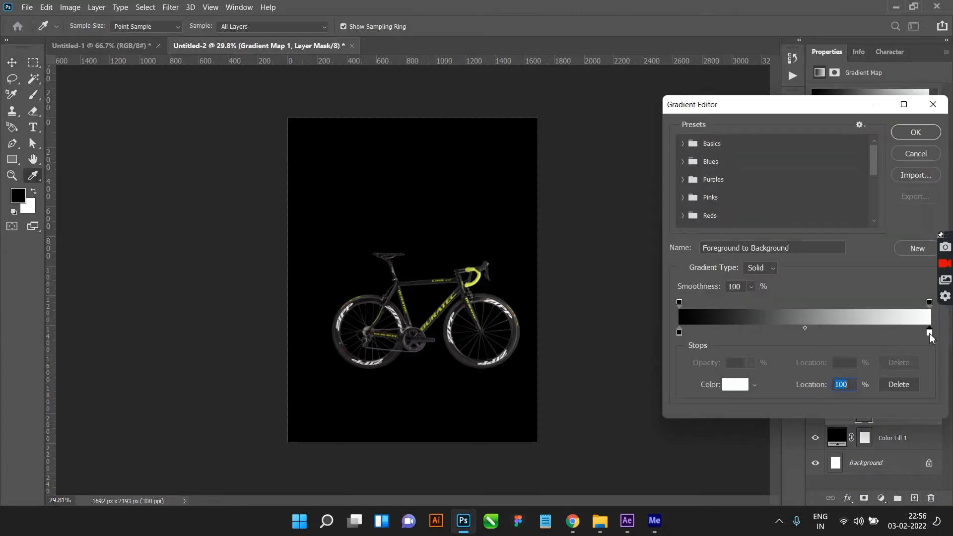
click(621, 420)
drag(621, 419, 621, 425)
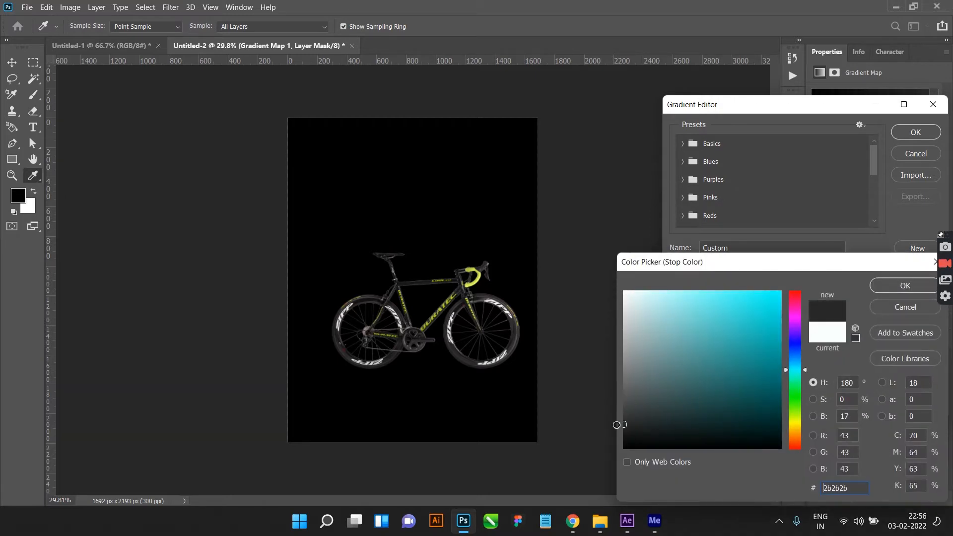
click(906, 286)
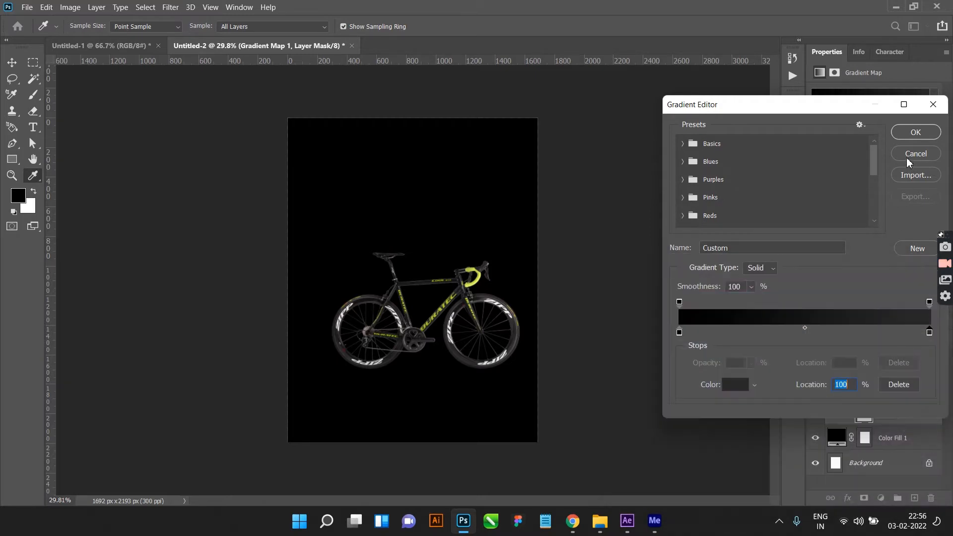
click(914, 132)
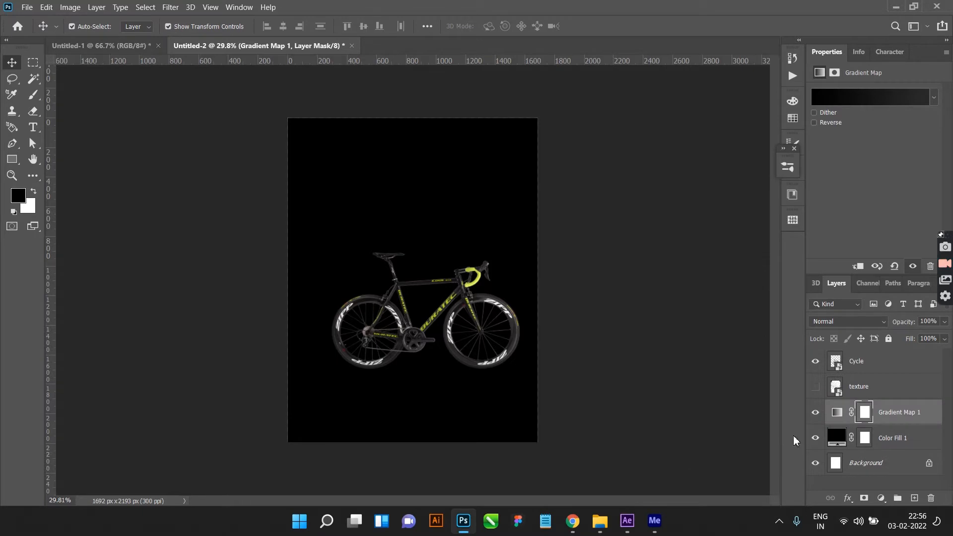
Step: Delete the Gradient Map adjustment layer and select the black colour fill layer again
click(894, 421)
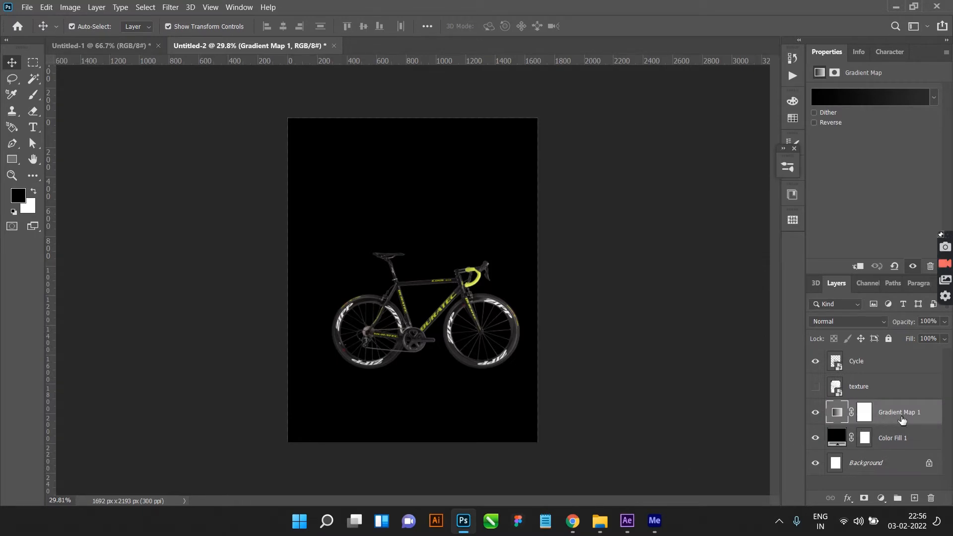
key(Delete)
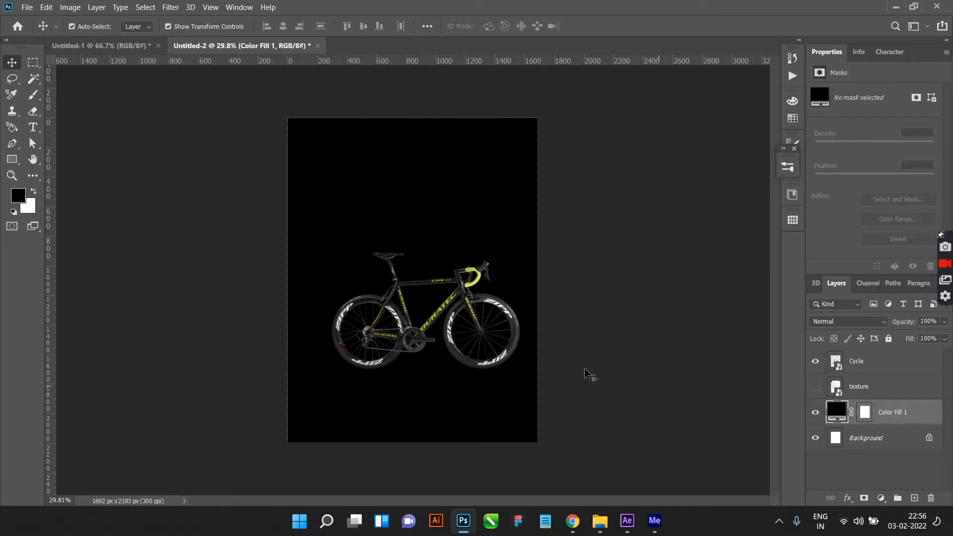
click(517, 365)
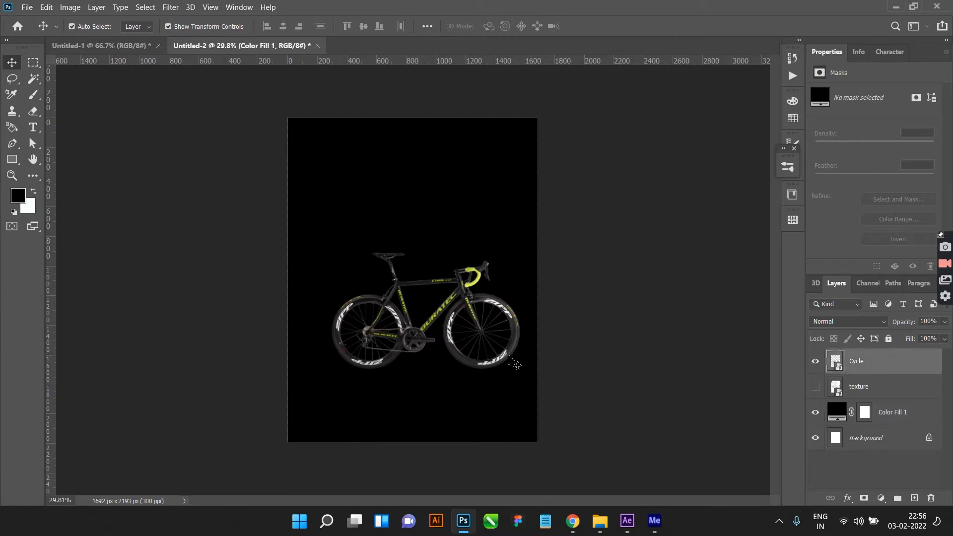
click(585, 366)
click(911, 423)
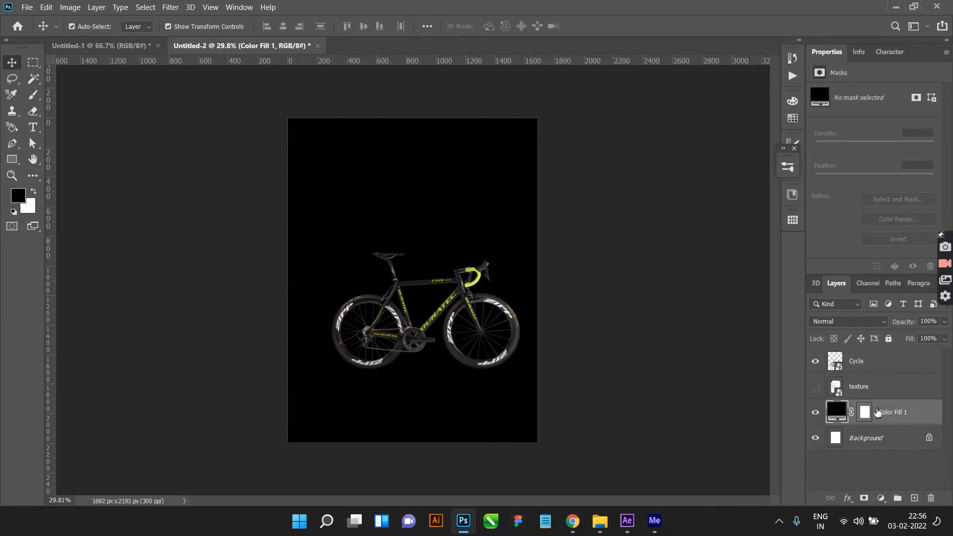
Step: Choose the Gradient tool and make its gradient start with a black stop at 100% opacity
click(35, 176)
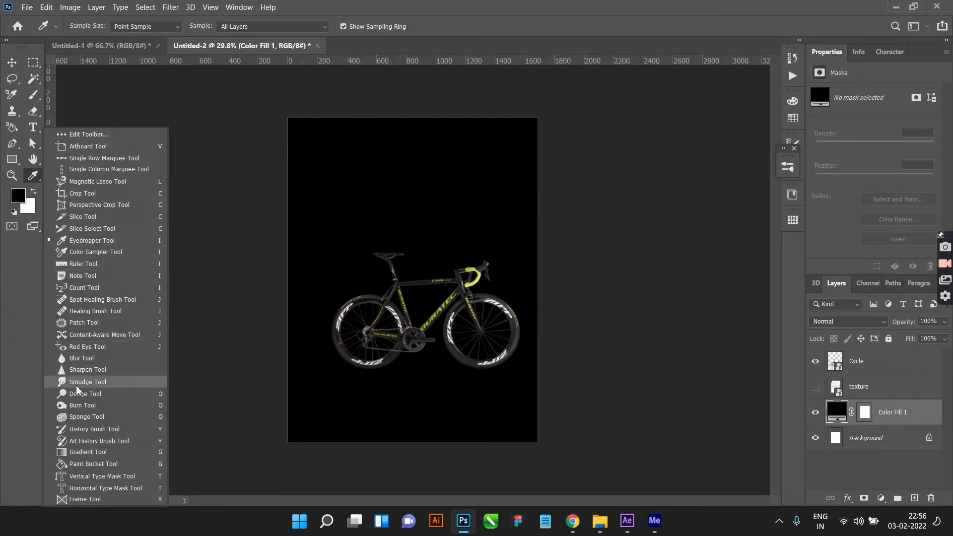
click(89, 452)
click(93, 27)
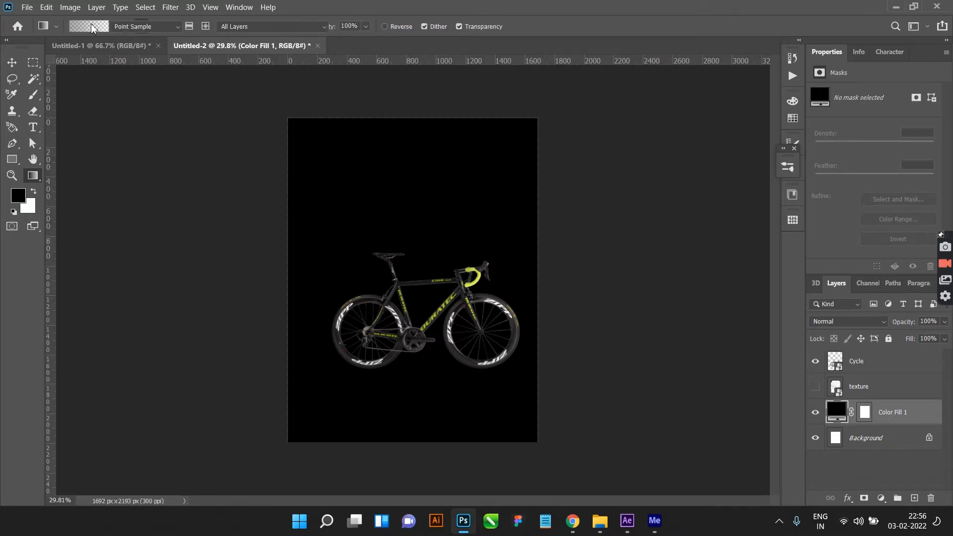
click(680, 333)
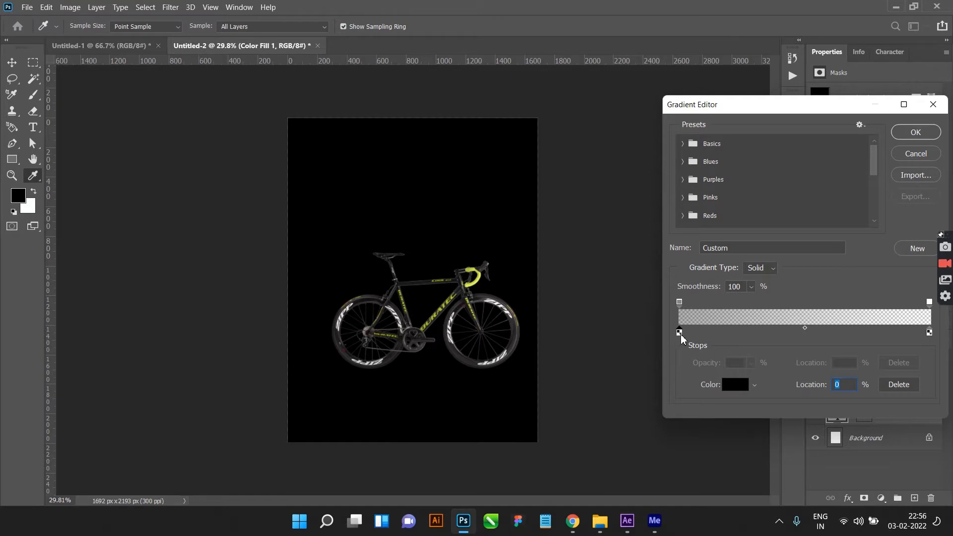
double_click(680, 333)
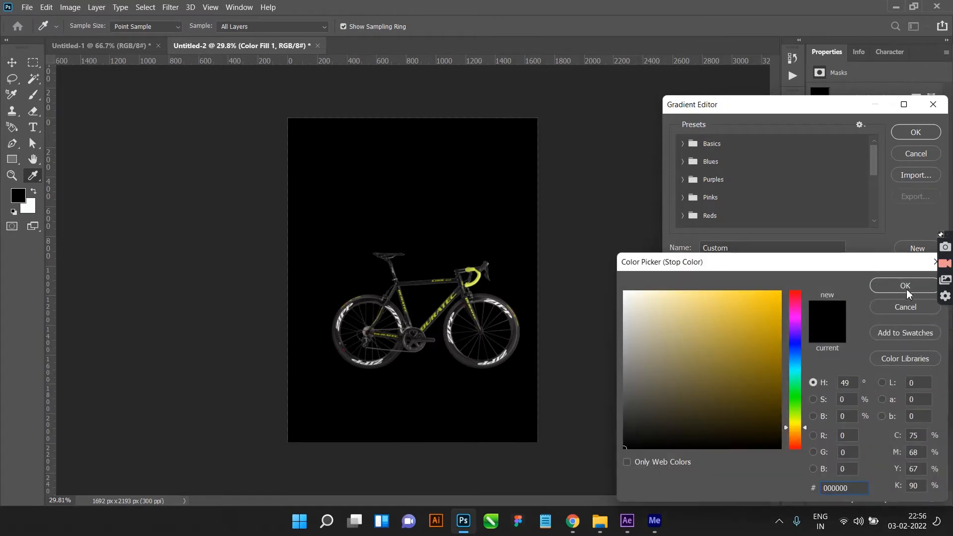
click(909, 293)
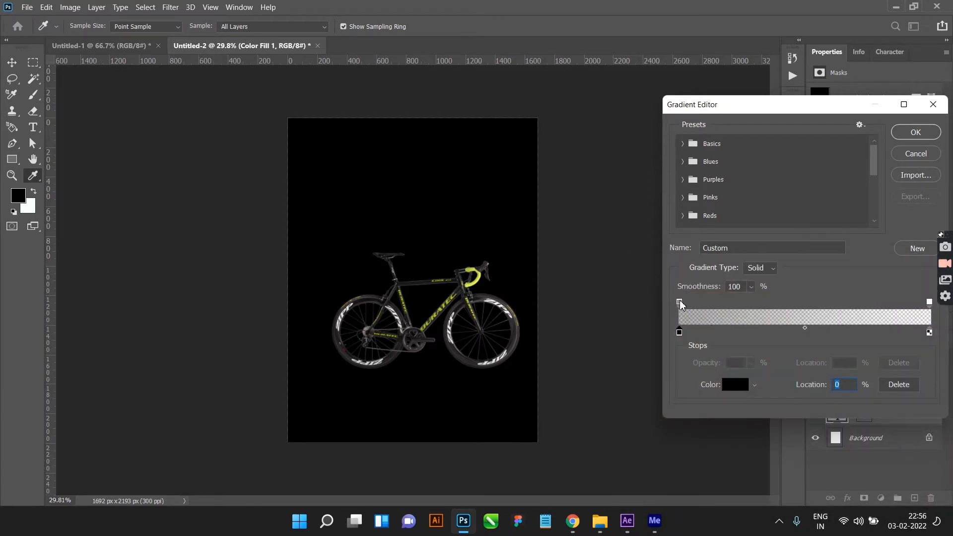
click(680, 303)
click(751, 363)
drag(762, 377, 836, 401)
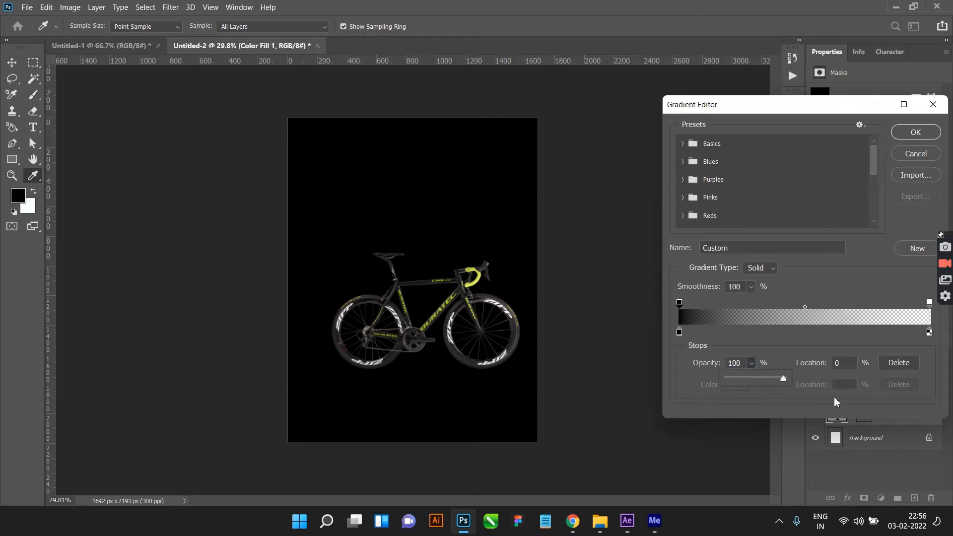
Step: Give the gradient's end stop 100% opacity and the dark grey colour 252525, and accept the gradient
click(930, 303)
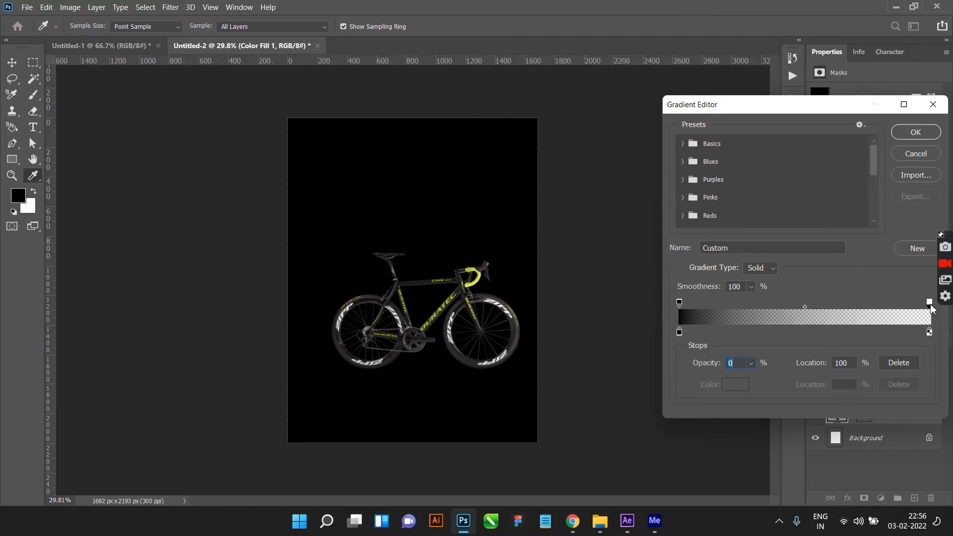
drag(777, 381, 879, 380)
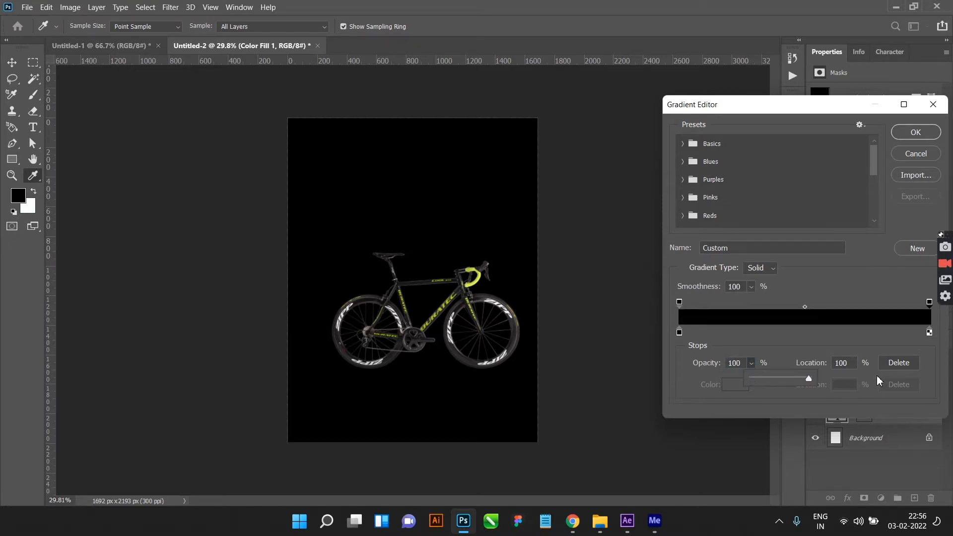
click(931, 333)
double_click(930, 333)
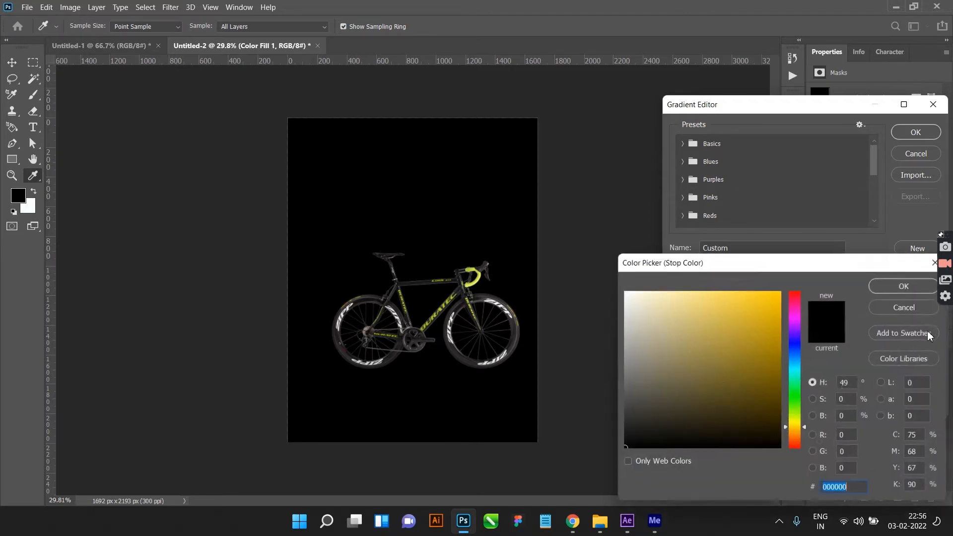
drag(633, 440, 617, 427)
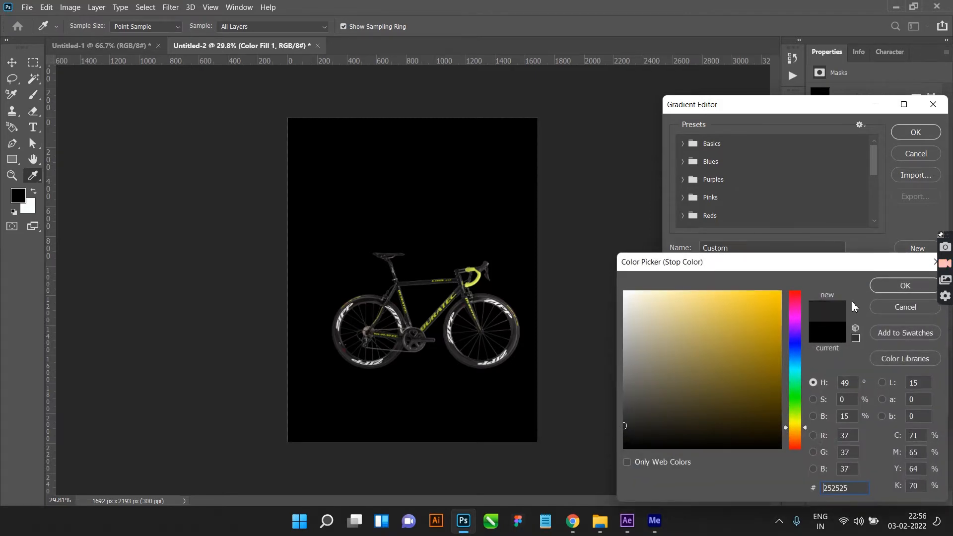
click(889, 288)
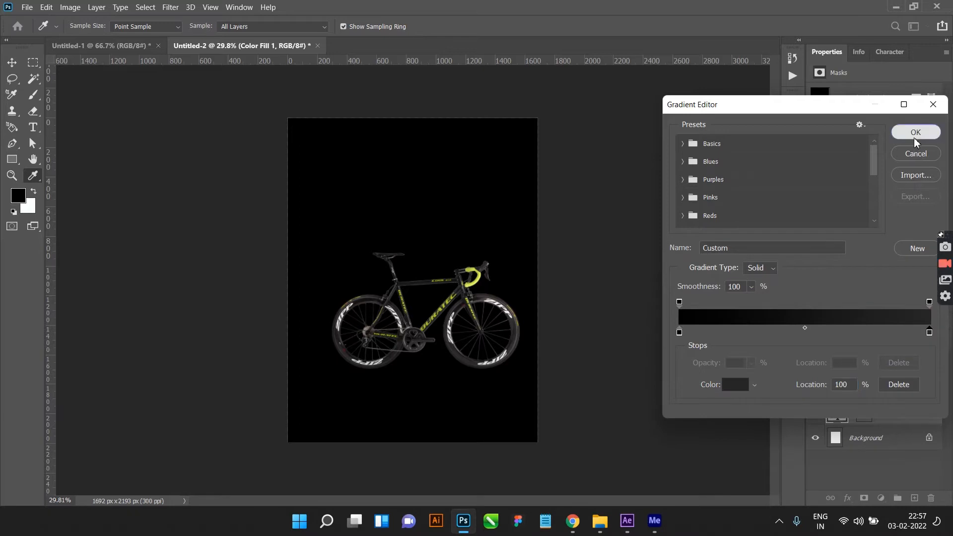
click(916, 133)
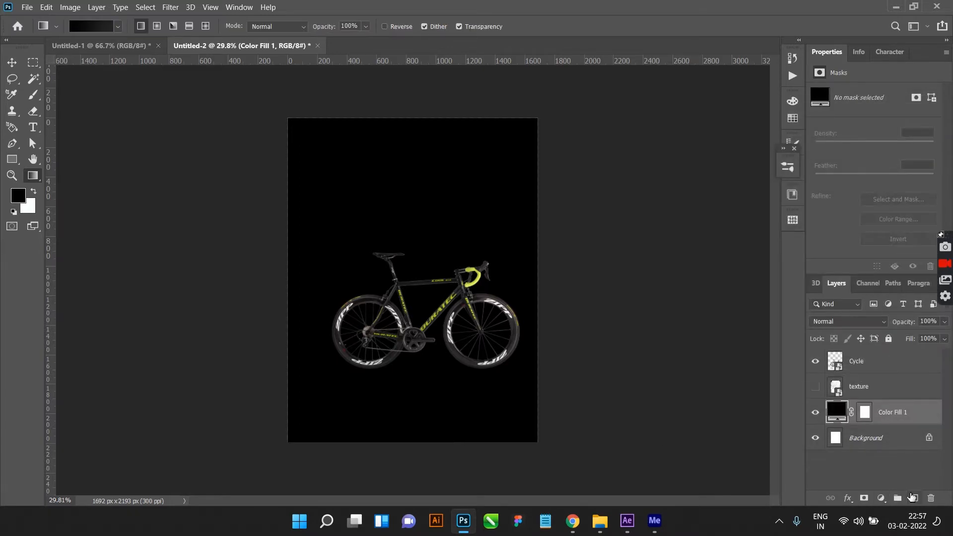
Step: Add a new layer above the black colour fill and draw the black to dark grey gradient downward, ending below the canvas
click(915, 498)
drag(418, 461, 412, 437)
key(ctrl+z)
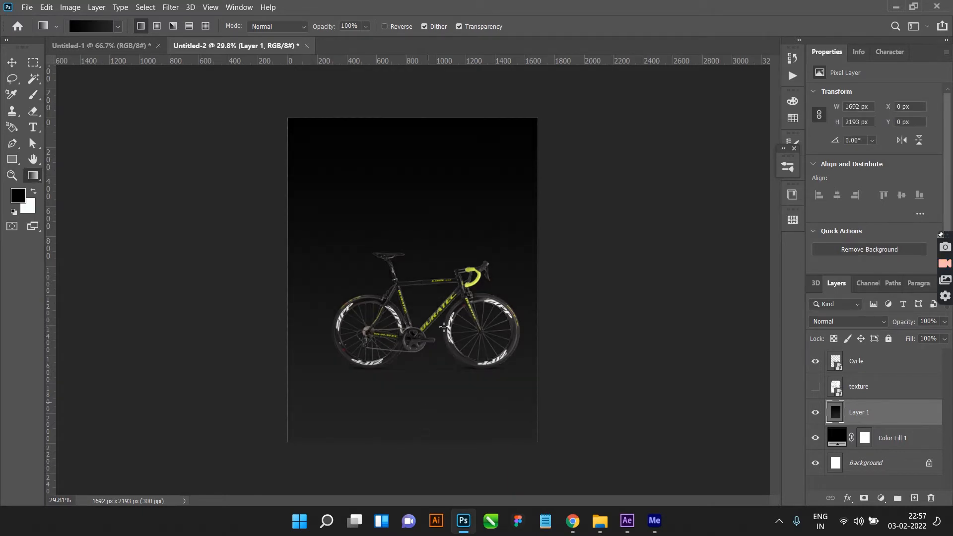
key(ctrl+z)
drag(419, 166, 418, 534)
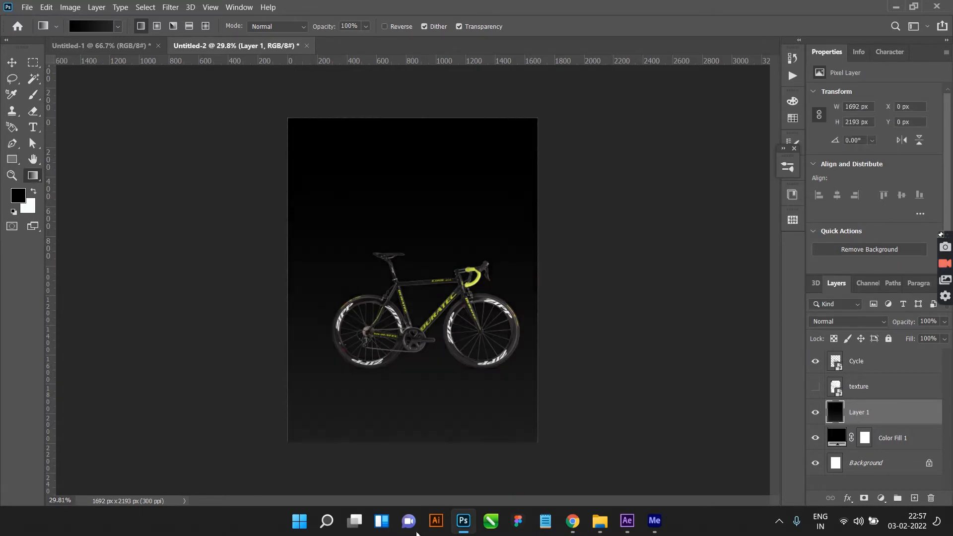
scroll(438, 427, down, 3)
key(ctrl+z)
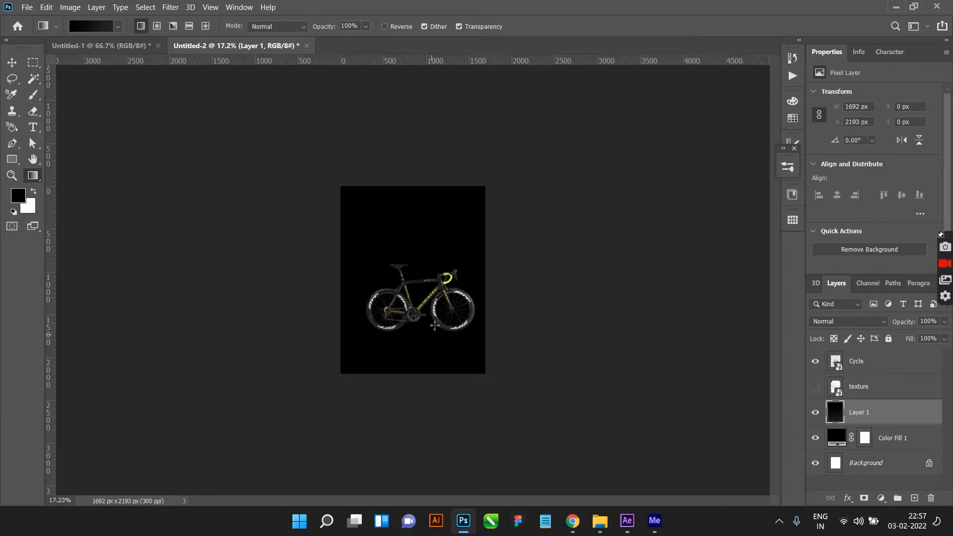
drag(417, 188, 392, 468)
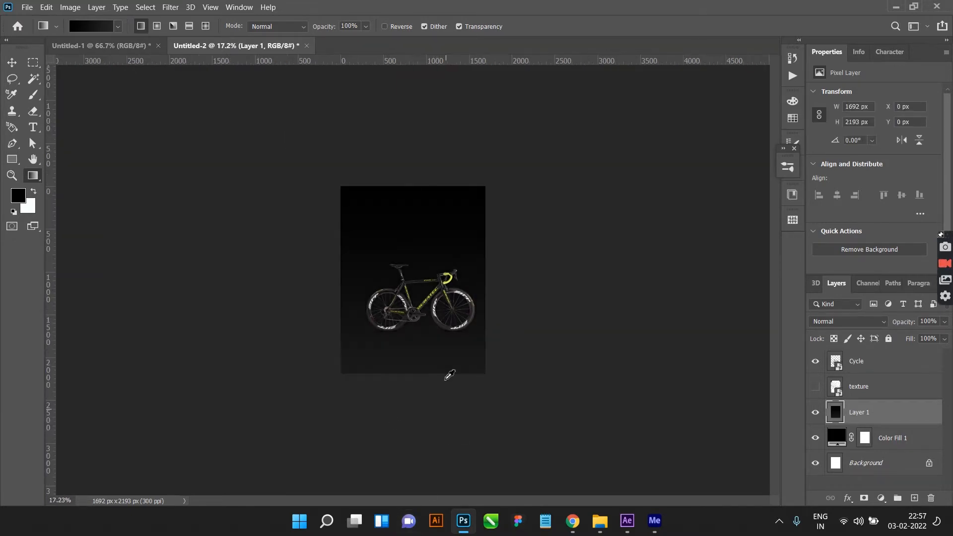
Step: Move the cycle lower on the poster and scale it proportionally to 41.64%
scroll(450, 375, up, 3)
key(v)
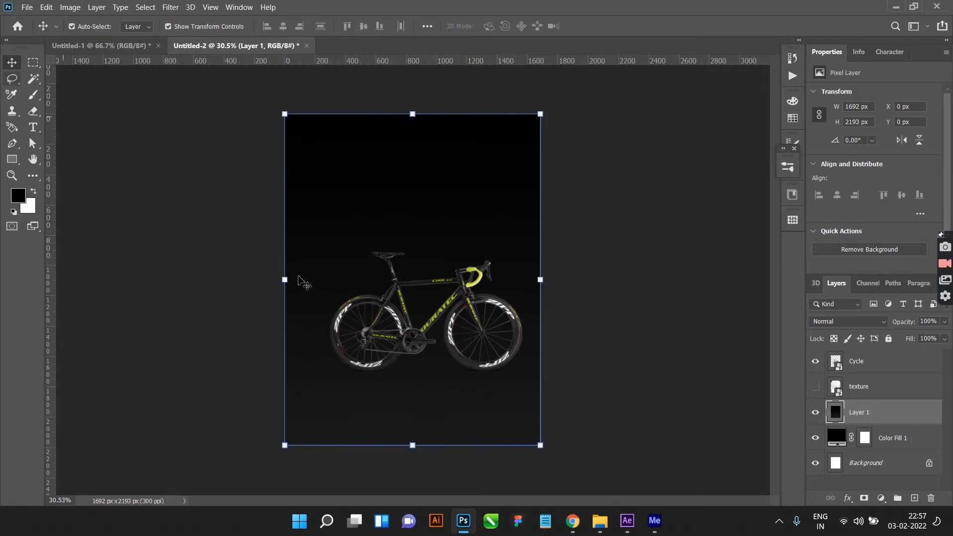
scroll(484, 386, up, 2)
mouse_move(484, 387)
mouse_down()
mouse_move(484, 399)
mouse_move(496, 388)
mouse_up()
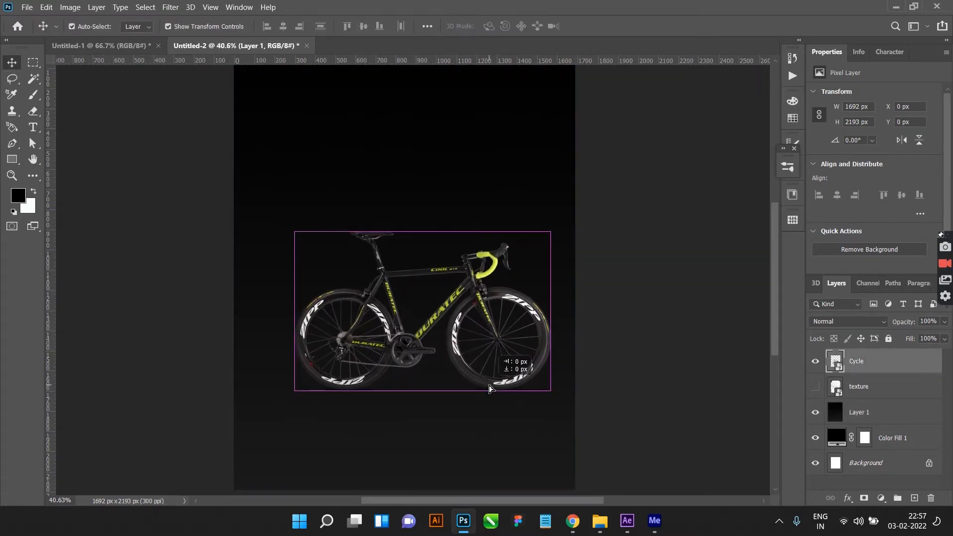
click(557, 397)
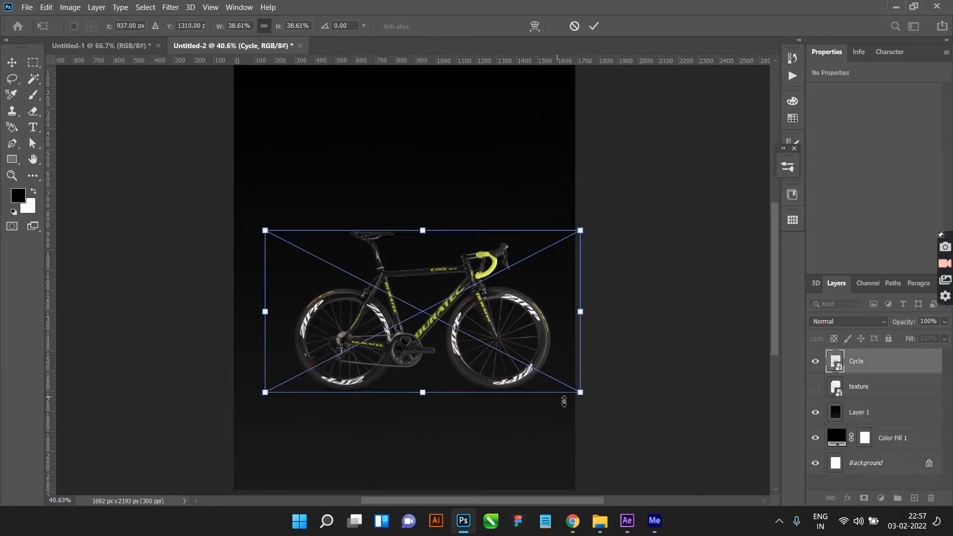
click(593, 29)
scroll(550, 183, up, 2)
scroll(614, 244, down, 2)
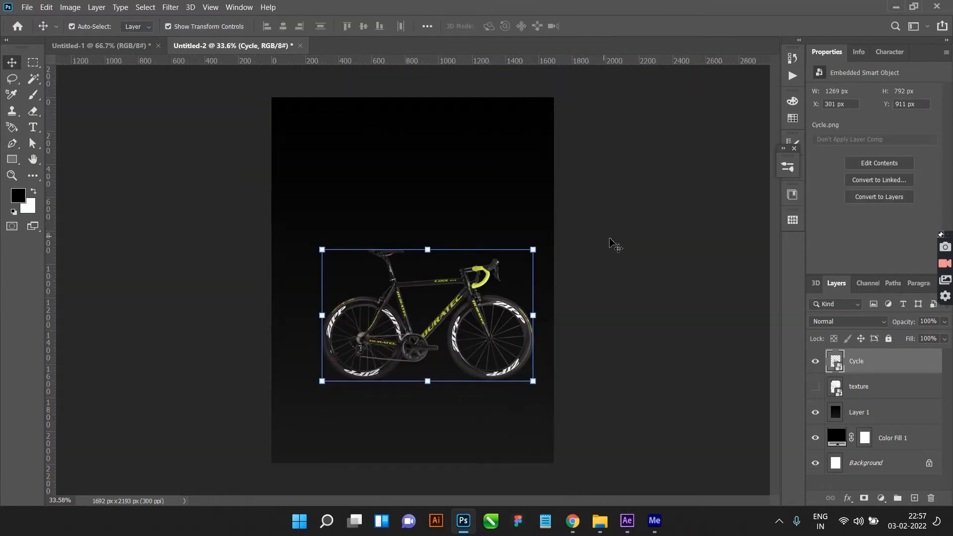
click(565, 321)
drag(464, 372, 464, 386)
drag(532, 395, 563, 401)
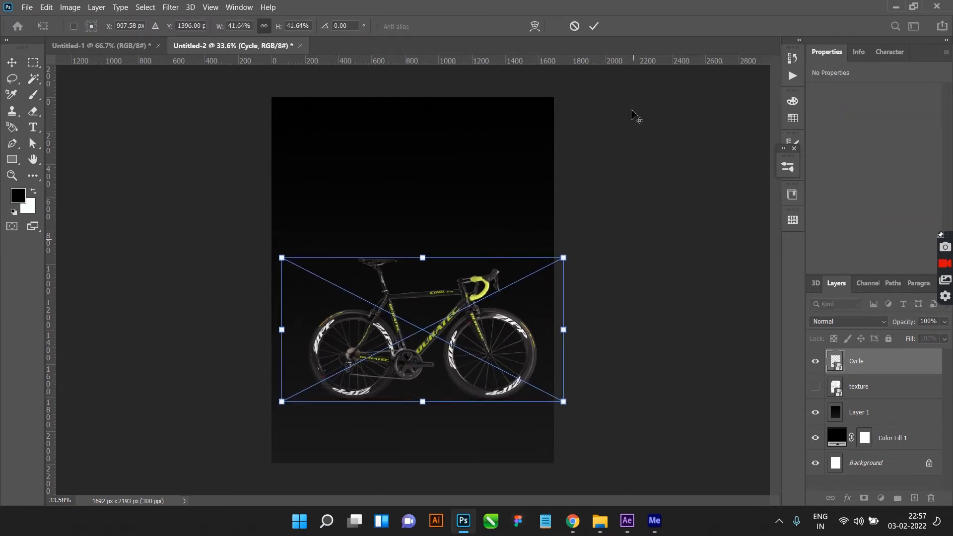
click(594, 25)
click(617, 111)
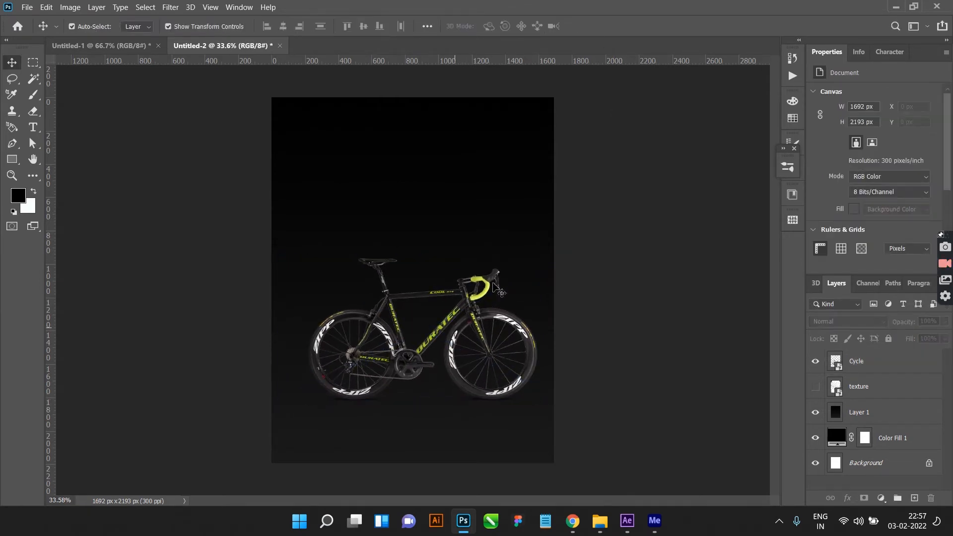
Step: Draw a narrow vertical rectangle of about 60 by 2216 px over the poster's full height near its left edge
click(13, 159)
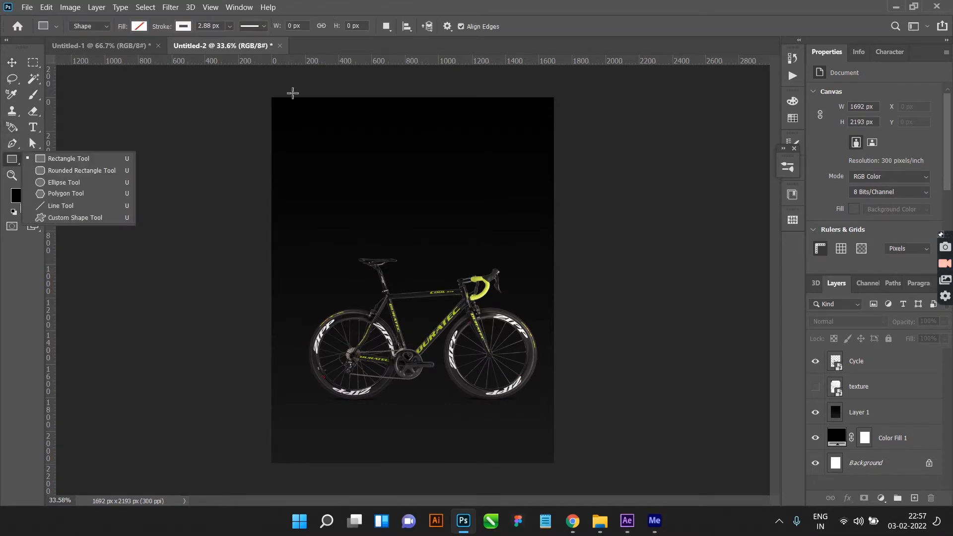
click(548, 17)
drag(286, 96, 296, 466)
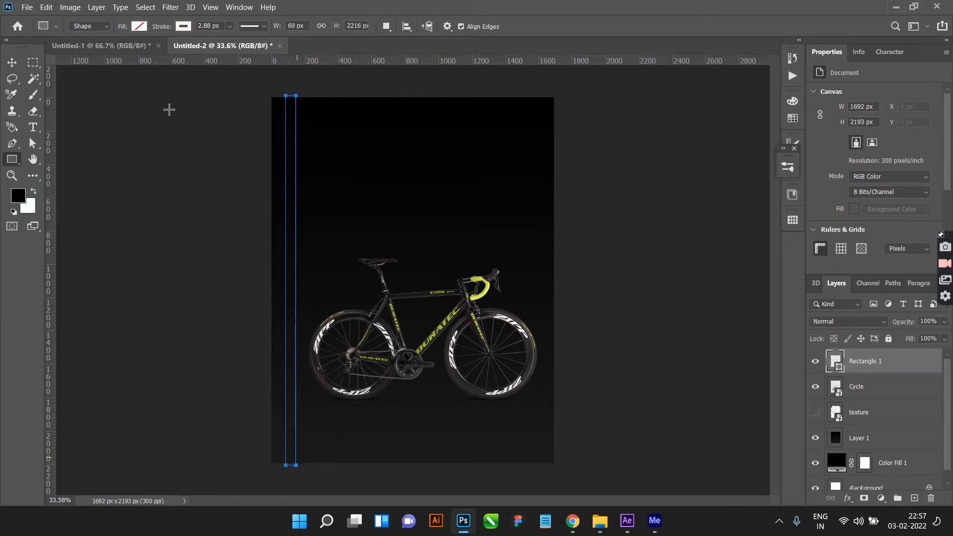
Step: Remove the rectangle's stroke and fill it with the yellow-green b6c852, based on the cycle's handlebar colour
click(139, 25)
click(111, 51)
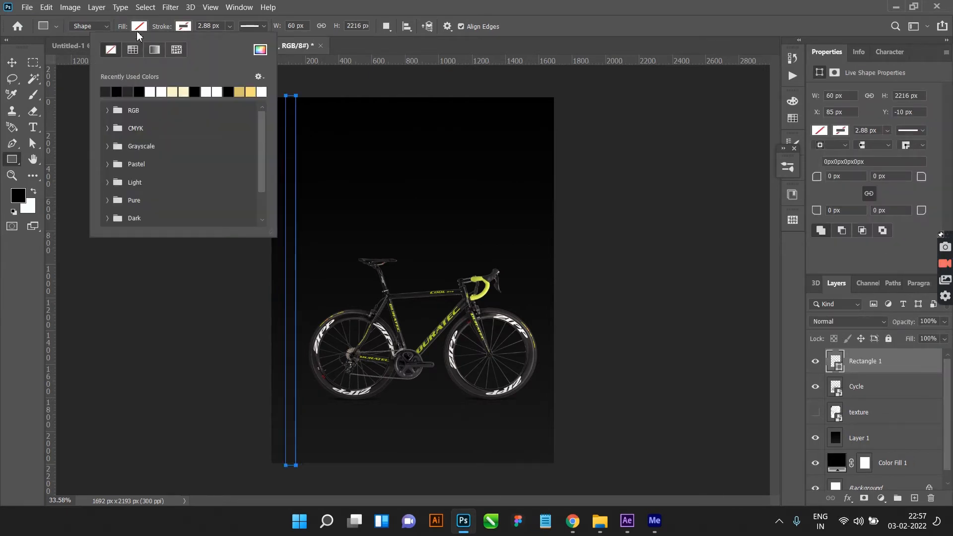
click(139, 28)
click(217, 50)
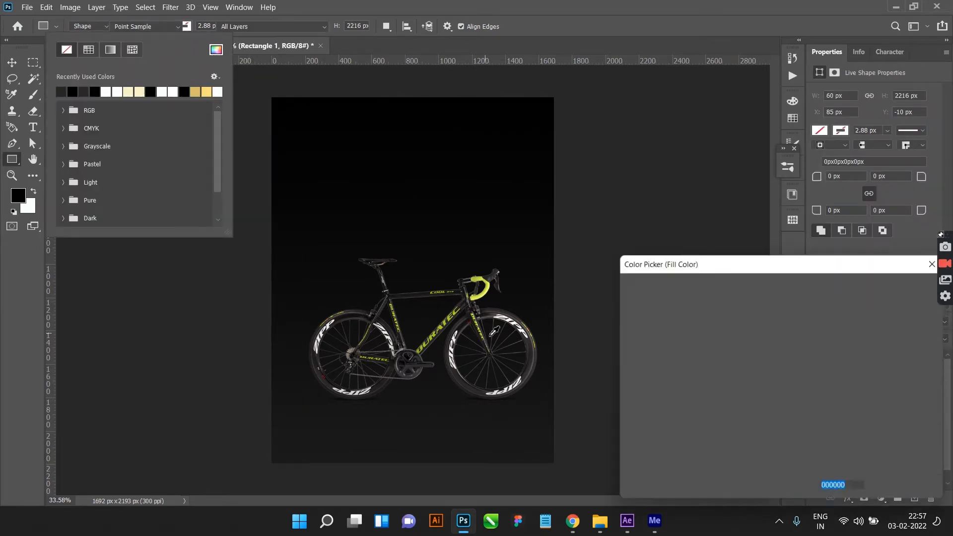
click(490, 290)
mouse_move(708, 311)
mouse_down()
mouse_move(704, 304)
mouse_move(719, 326)
mouse_up()
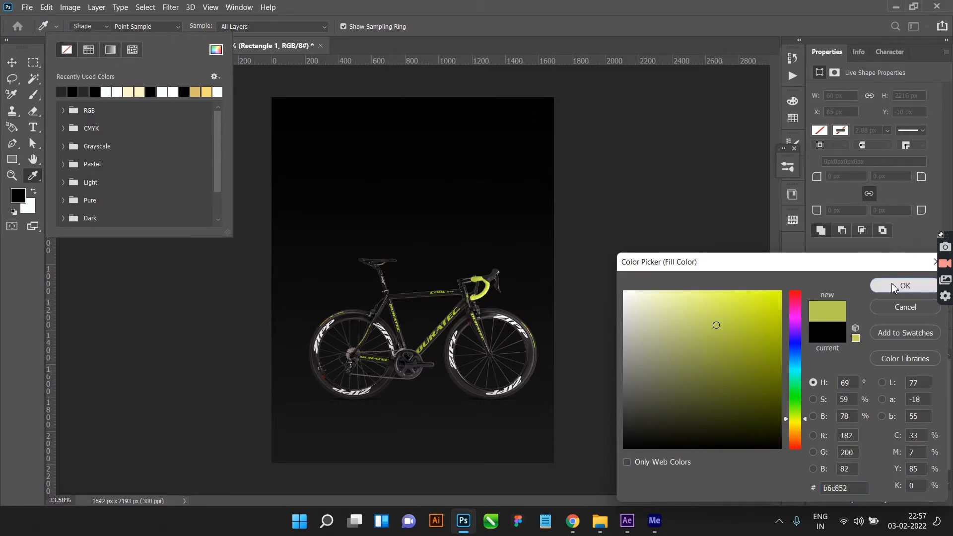
click(893, 285)
click(14, 64)
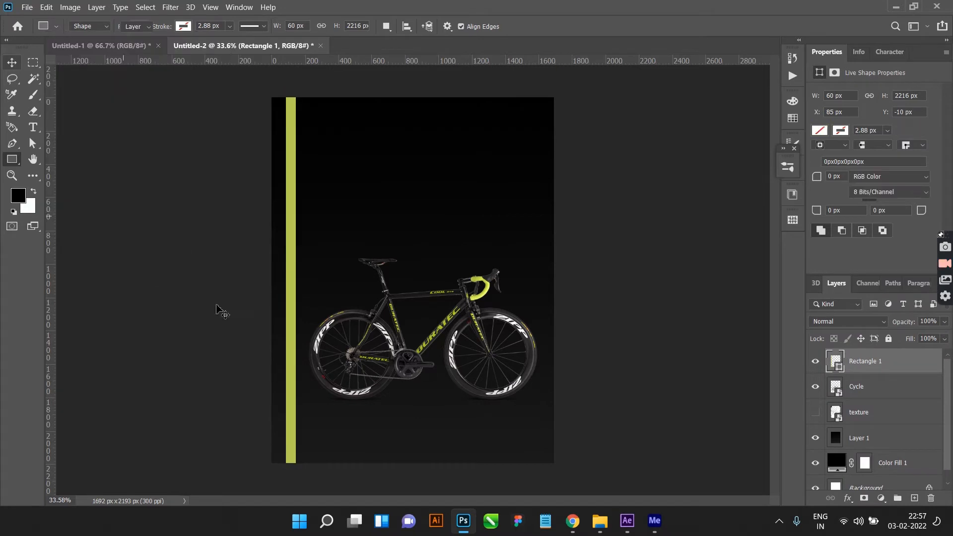
click(219, 311)
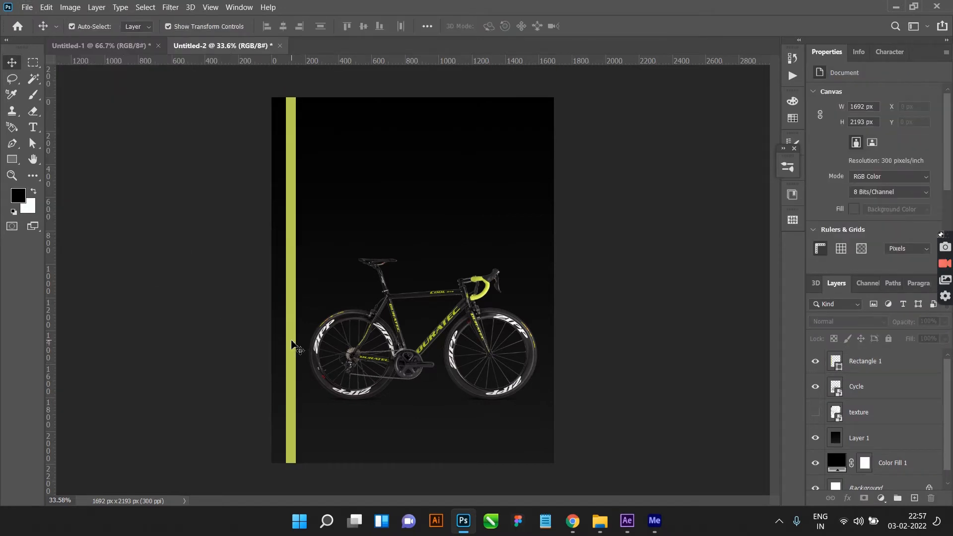
Step: Place two evenly spaced copies of the green stripe to its right, the last one at X 277 px
drag(292, 345, 343, 363)
scroll(309, 343, up, 2)
scroll(295, 363, up, 4)
scroll(340, 362, down, 5)
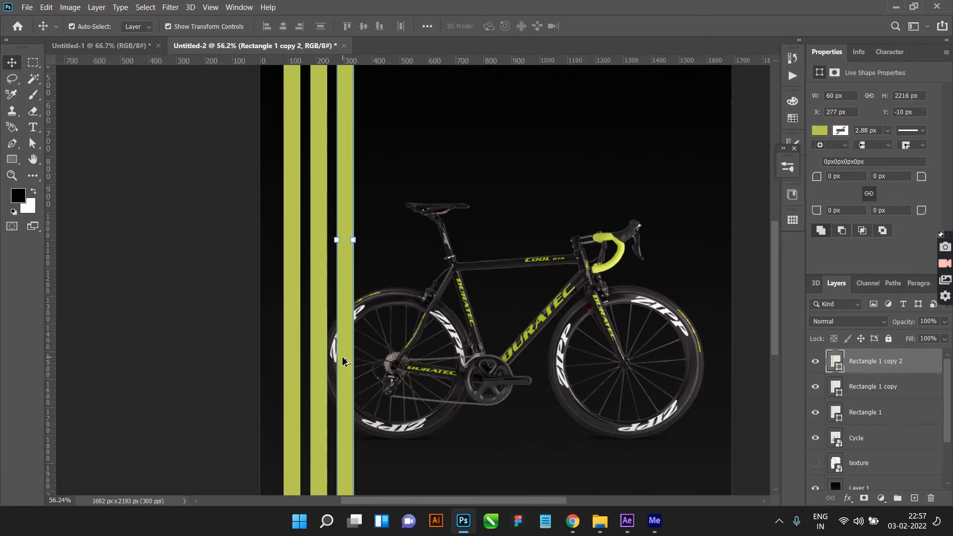
click(201, 354)
scroll(407, 289, up, 2)
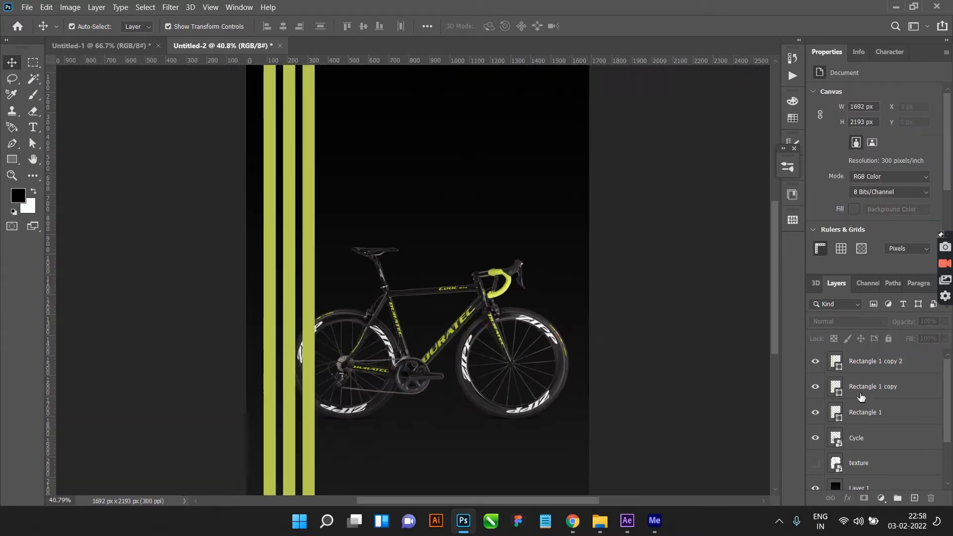
Step: Move all three stripe layers below the Cycle and texture layers, directly above the gradient layer
click(874, 415)
shift+click(891, 368)
scroll(886, 377, down, 3)
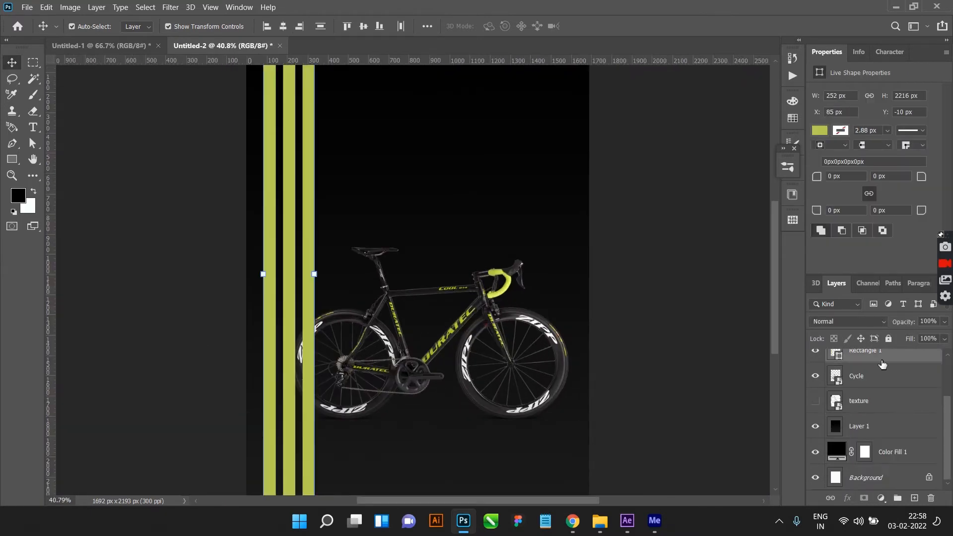
drag(883, 361, 892, 426)
scroll(676, 379, down, 2)
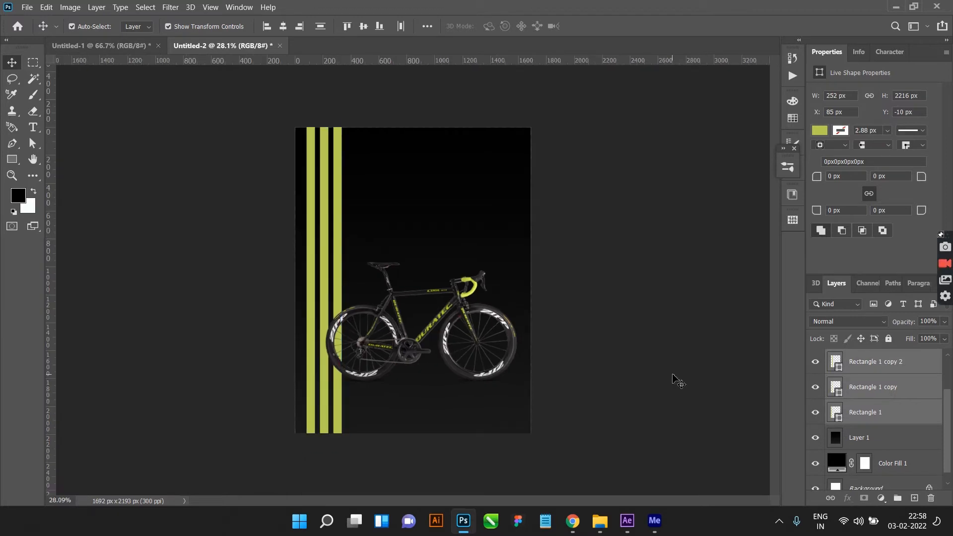
click(677, 379)
scroll(425, 358, down, 1)
scroll(393, 281, up, 3)
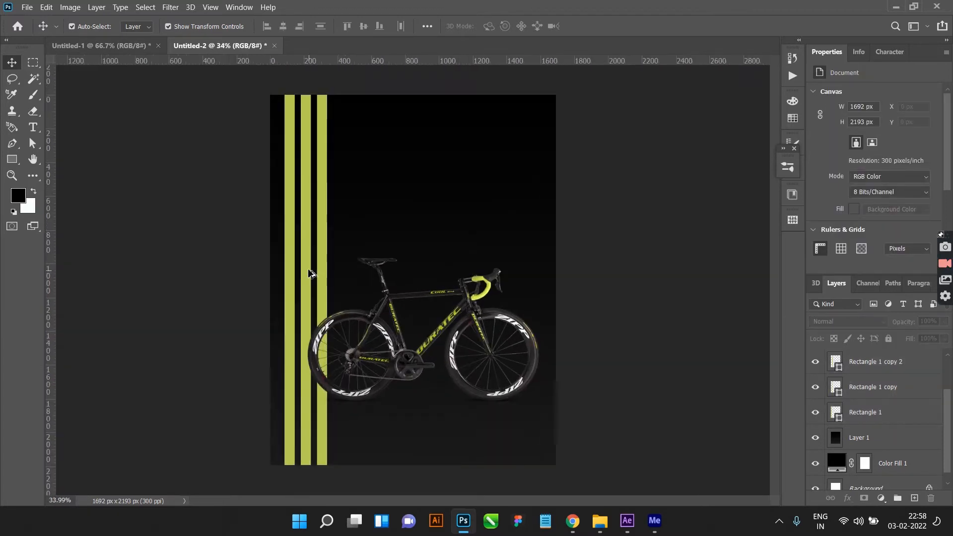
Step: Narrow the three green stripes together to 86.85% of their width, keeping their full height
click(296, 280)
key(ctrl+t)
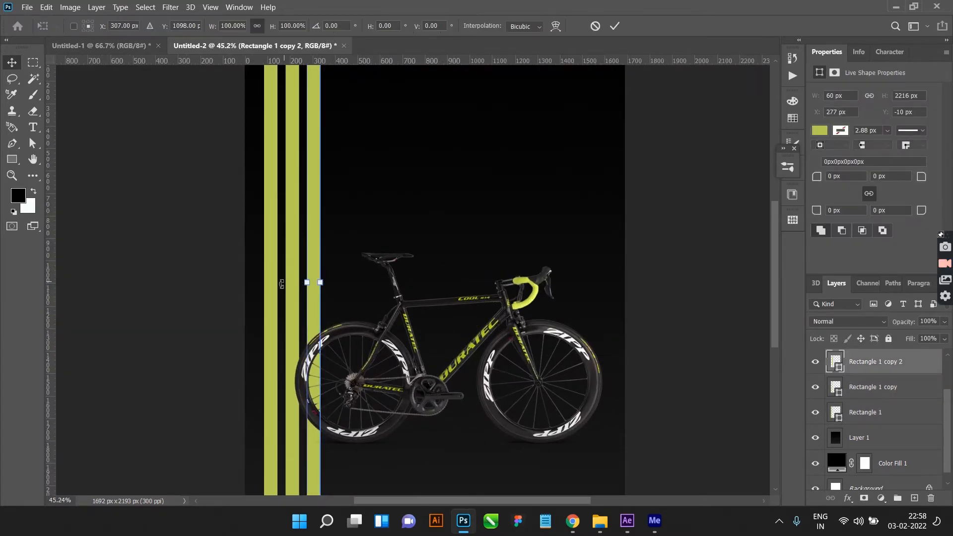
click(615, 28)
shift+click(865, 417)
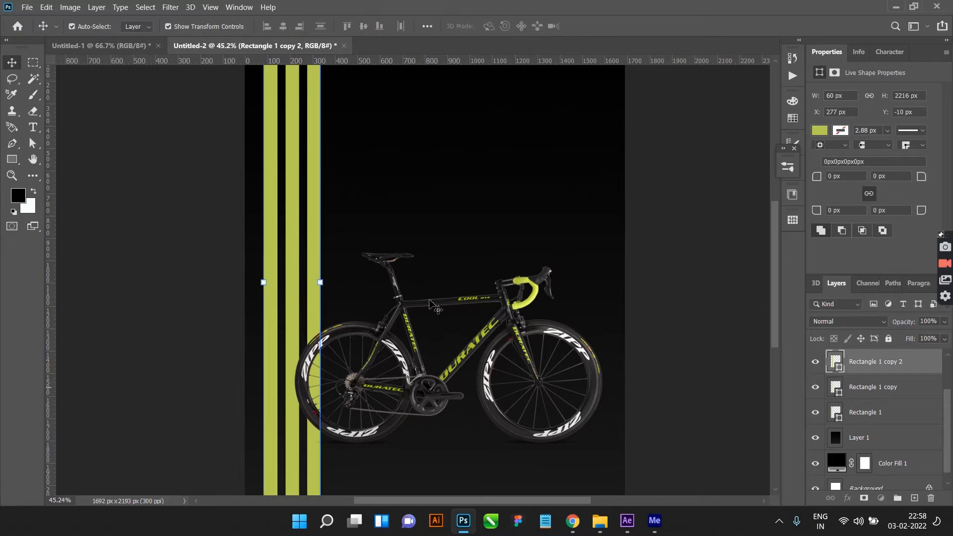
drag(322, 282, 314, 283)
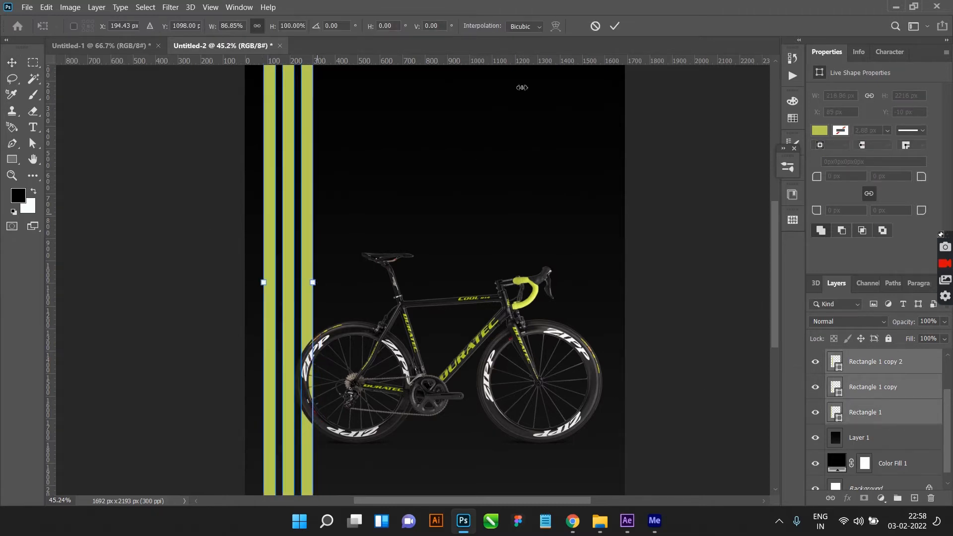
click(674, 163)
Step: Nudge the cycle slightly to the right on the poster
scroll(549, 302, down, 9)
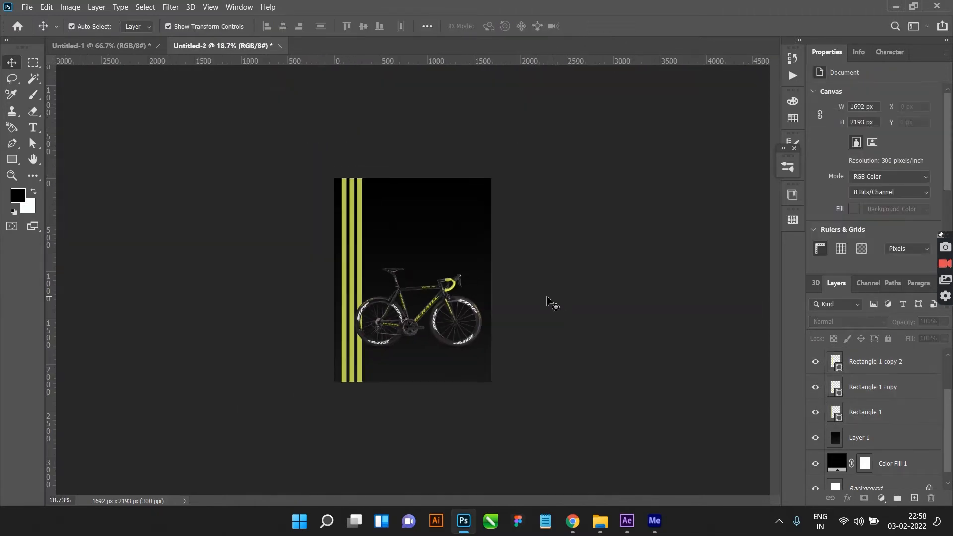
scroll(442, 289, up, 4)
scroll(412, 278, up, 1)
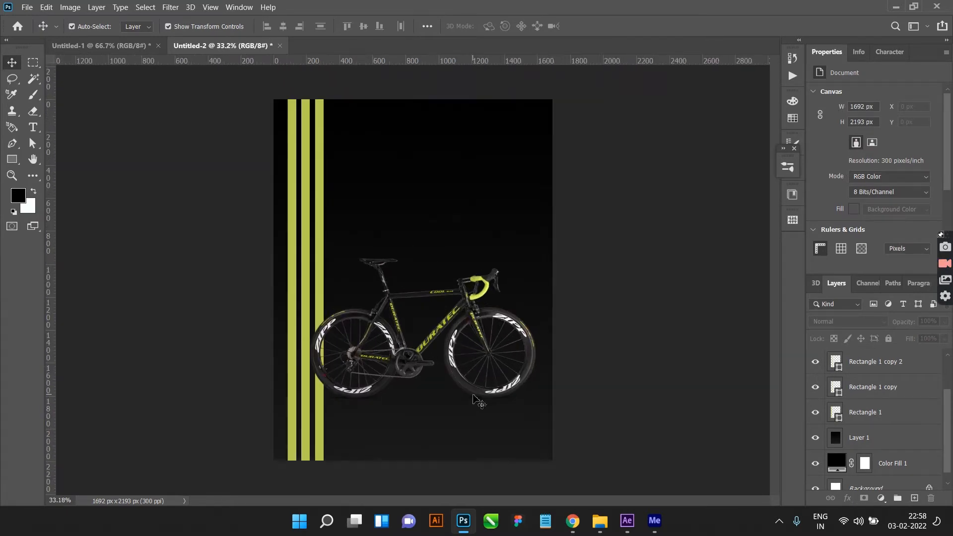
click(478, 396)
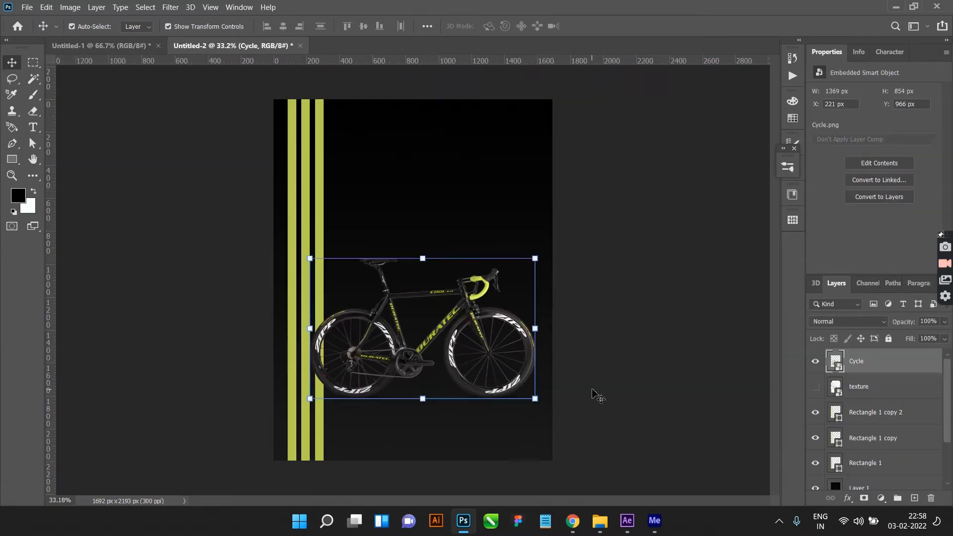
click(592, 373)
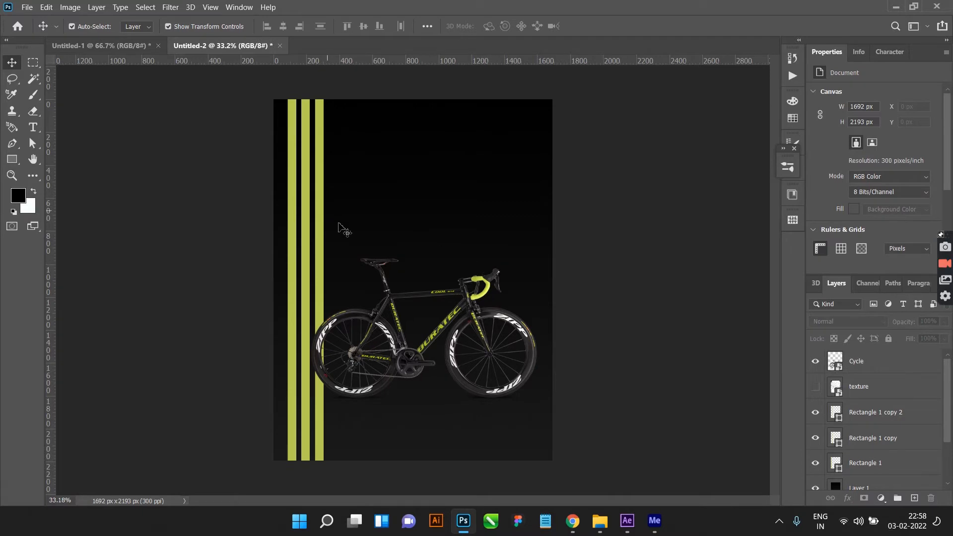
Step: Add the text RIDE in After the Goldrush above the cycle and colour it white ffffff
click(33, 127)
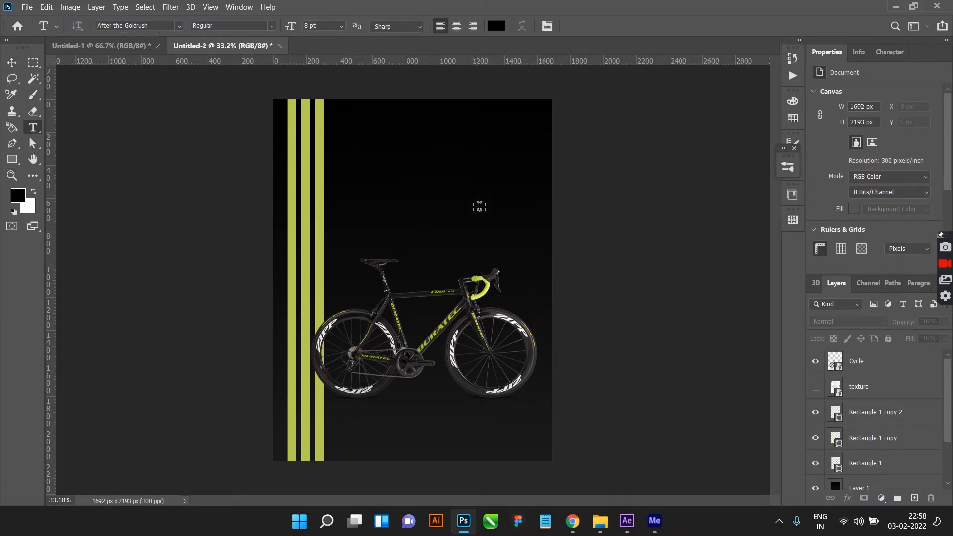
click(424, 170)
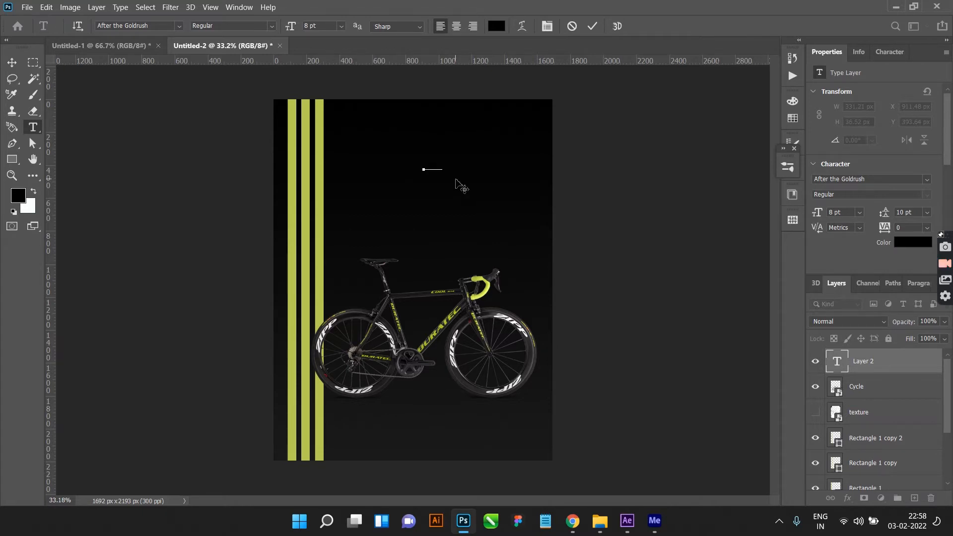
key(ctrl+a)
click(498, 26)
drag(667, 304, 570, 279)
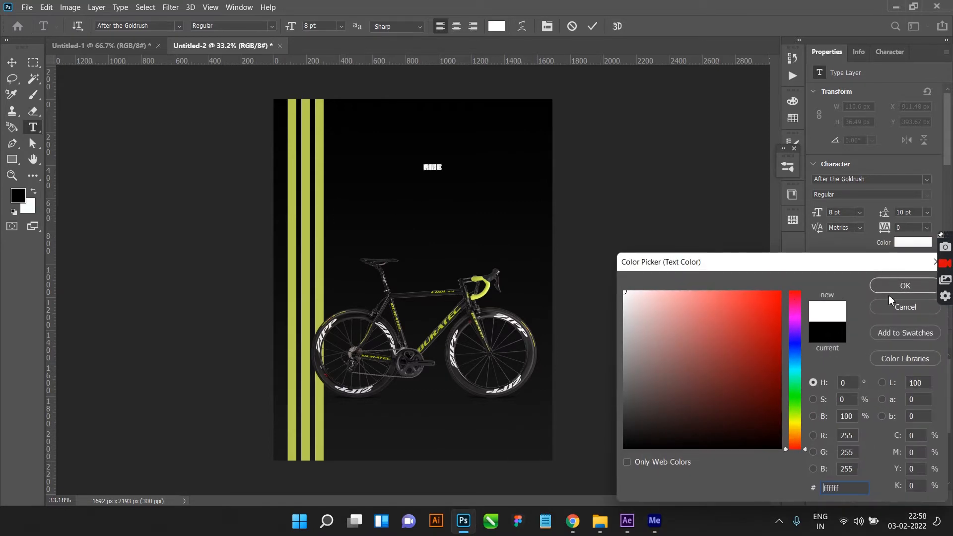
click(914, 286)
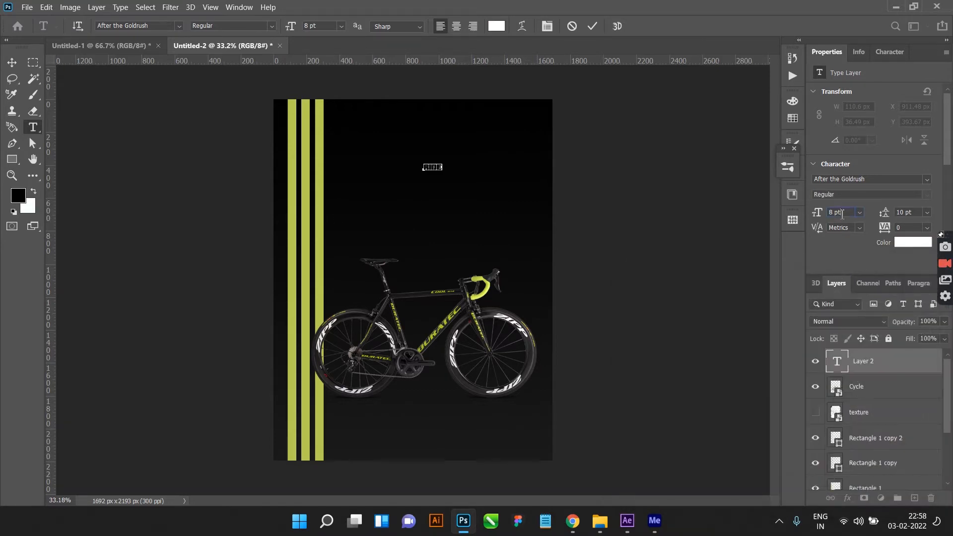
Step: Set the RIDE text to a font size of 78 pt with tracking 40
scroll(843, 215, up, 20)
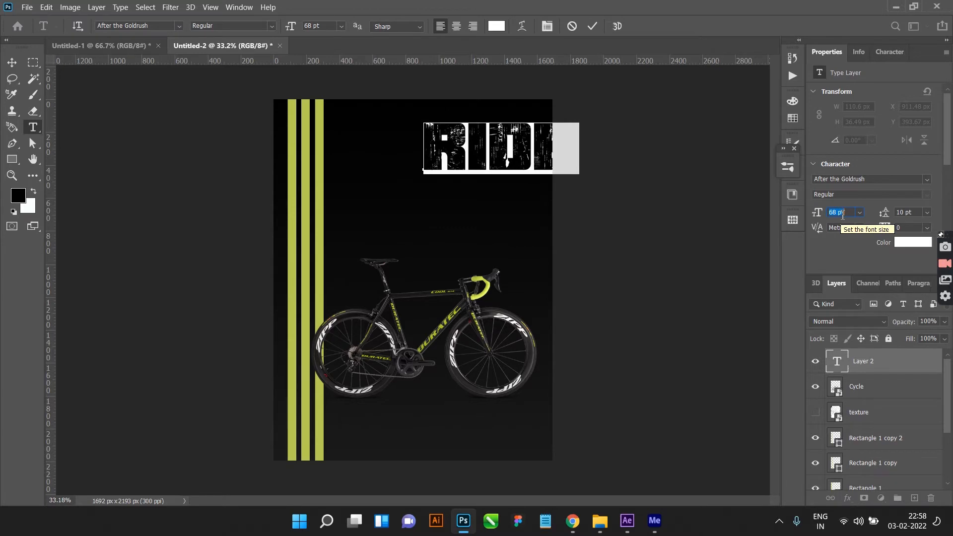
scroll(843, 215, up, 10)
scroll(908, 227, up, 4)
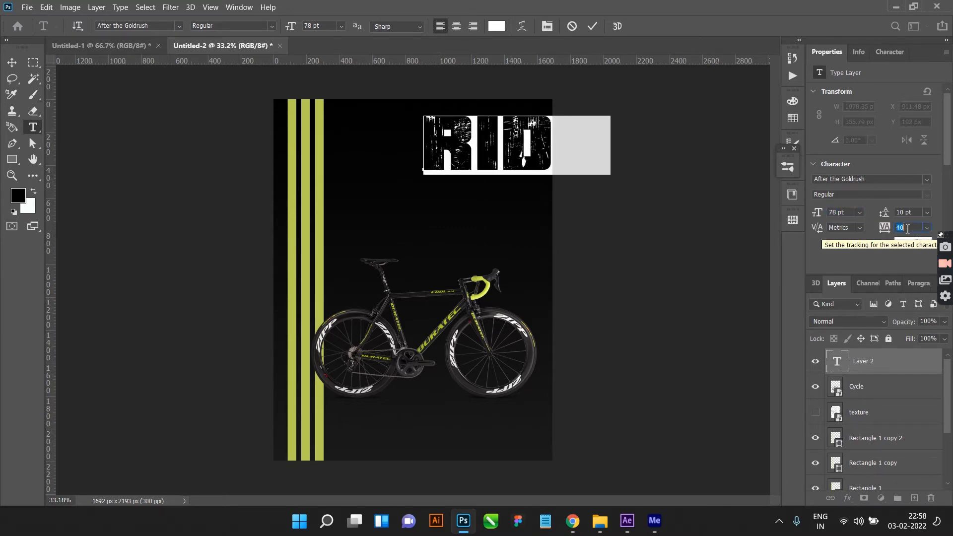
Step: Set the RIDE text's tracking to 80 and move it fully inside the poster, near the upper edge
scroll(908, 227, up, 4)
click(12, 62)
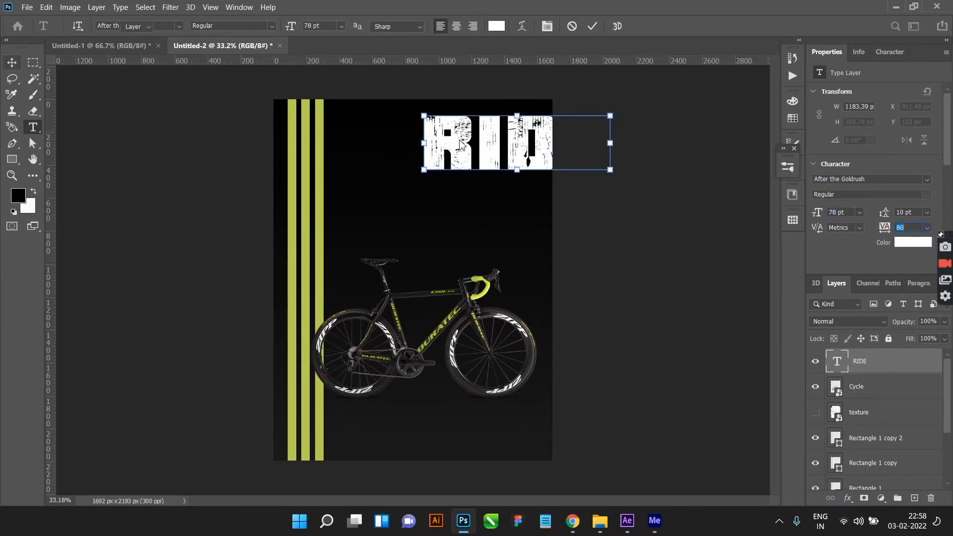
drag(493, 145, 427, 147)
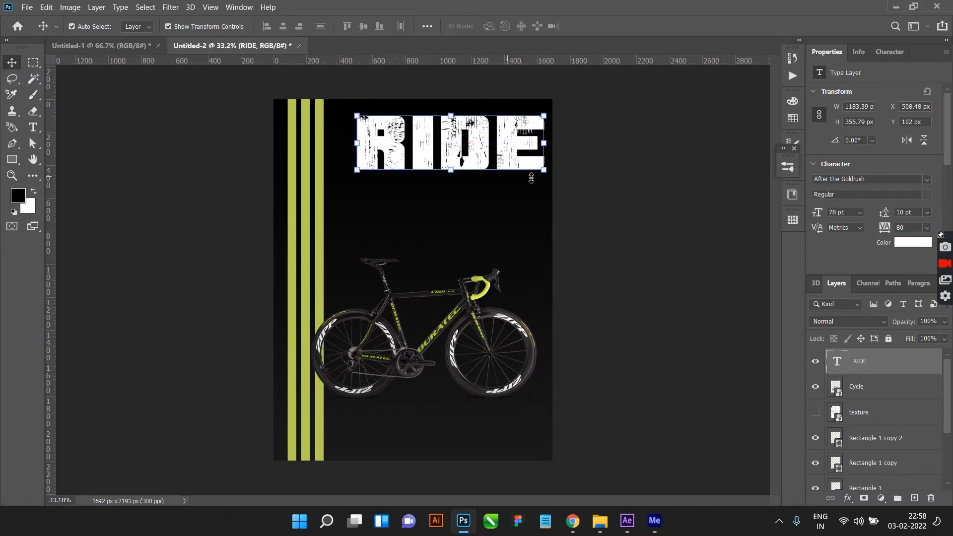
Step: Scale the RIDE text down to 50.49 pt and stack two duplicates with it in a column above the cycle
key(ctrl+t)
drag(552, 175, 509, 227)
click(615, 26)
click(612, 252)
scroll(599, 301, down, 3)
scroll(506, 239, up, 5)
shift+click(506, 183)
drag(506, 183, 506, 173)
scroll(601, 189, down, 3)
click(558, 167)
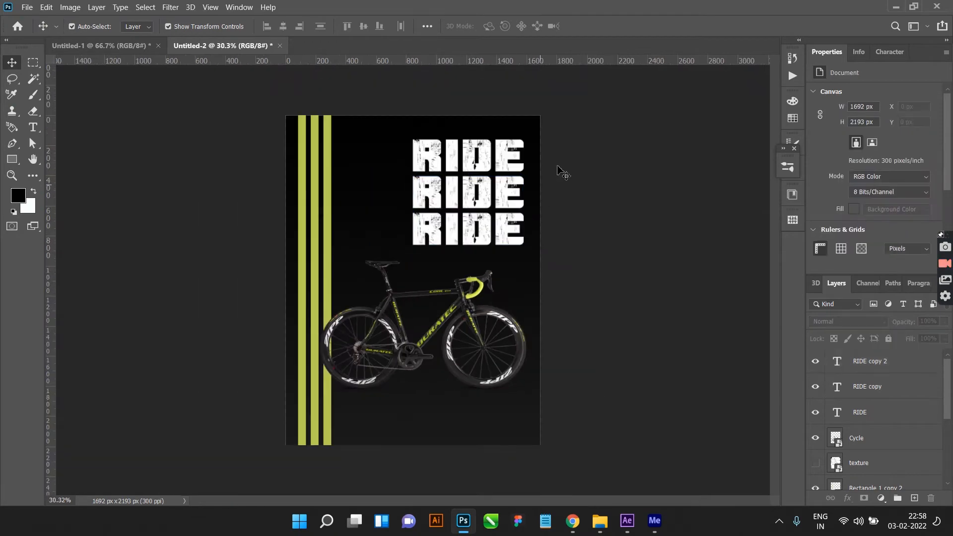
Step: Scale the three RIDE texts together to 89.44% and shift them back towards the poster's right edge
click(517, 188)
shift+click(490, 226)
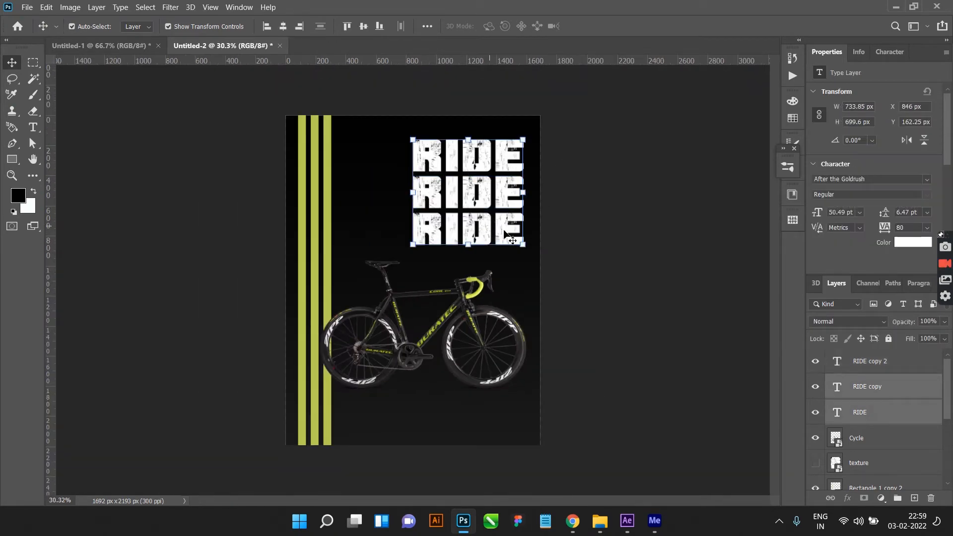
drag(524, 246, 493, 223)
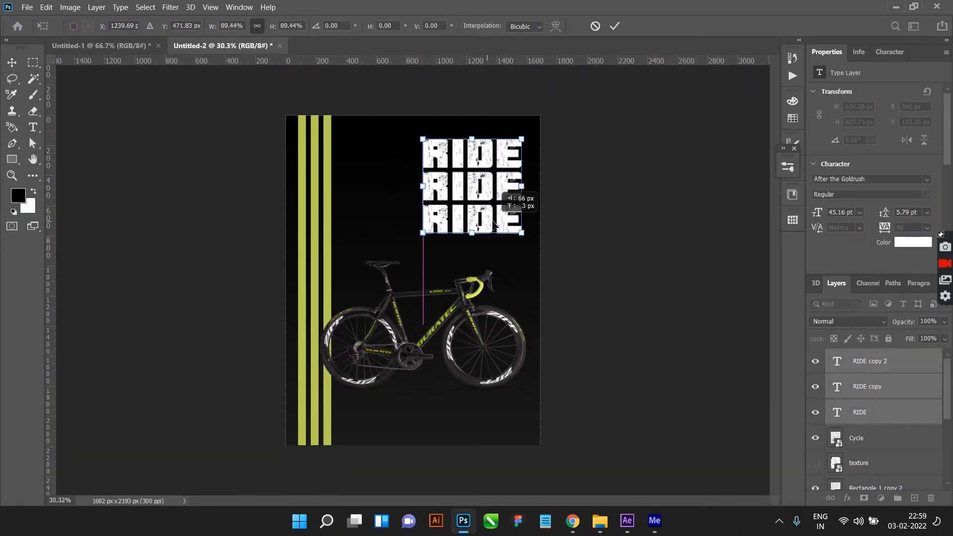
click(614, 26)
Step: Colour the three RIDE texts green b6c852, sampled from the vertical stripes
click(909, 242)
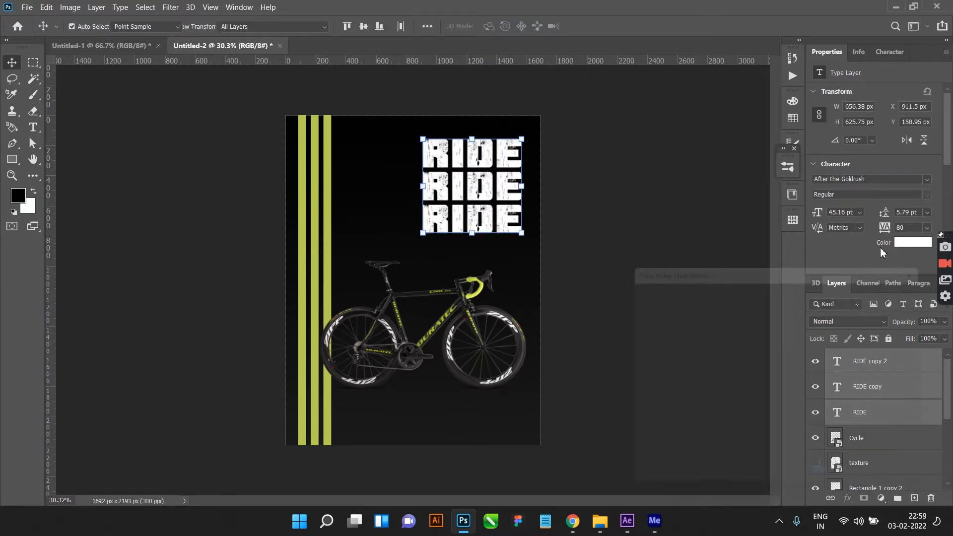
click(314, 256)
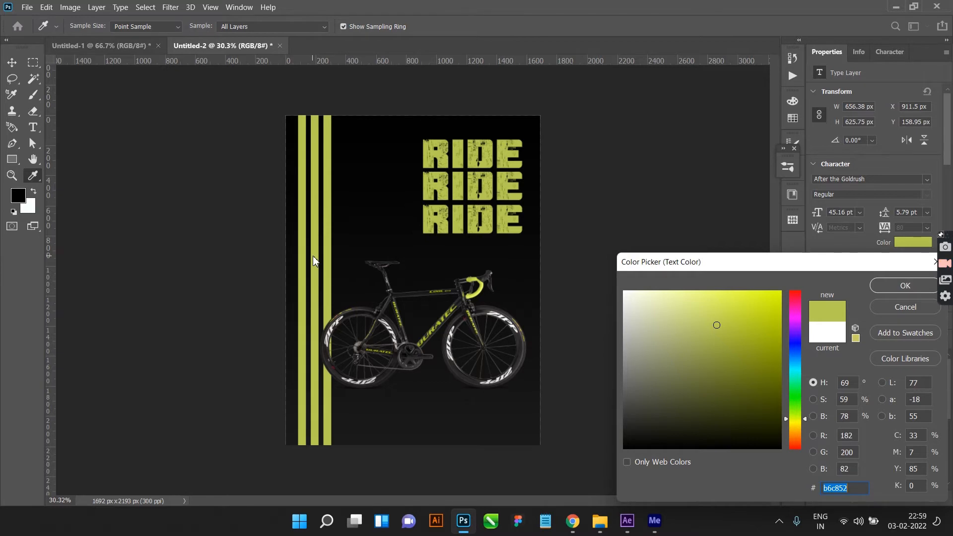
click(901, 287)
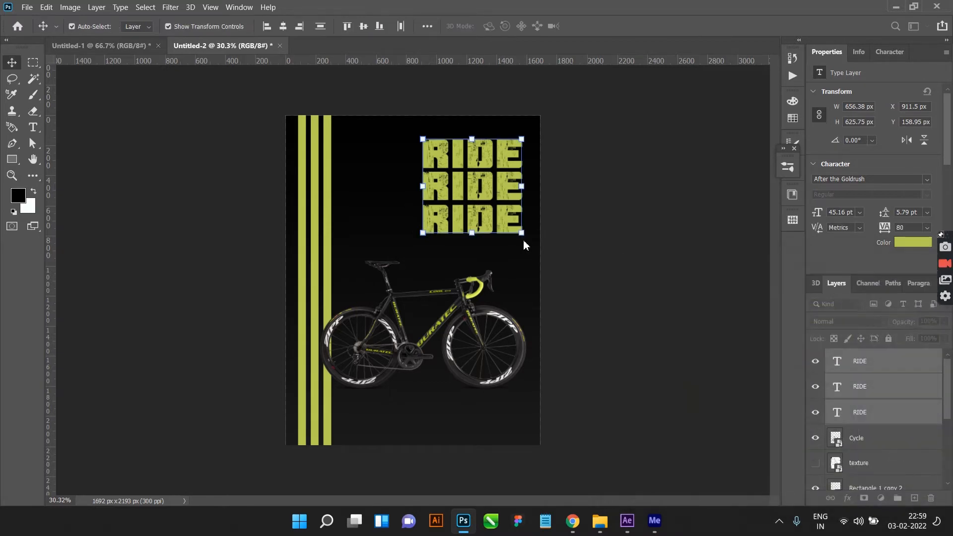
Step: Enlarge the three RIDE texts together to 108.79% about their centre
mouse_move(522, 234)
mouse_down()
mouse_move(532, 243)
mouse_move(512, 221)
mouse_up()
click(615, 28)
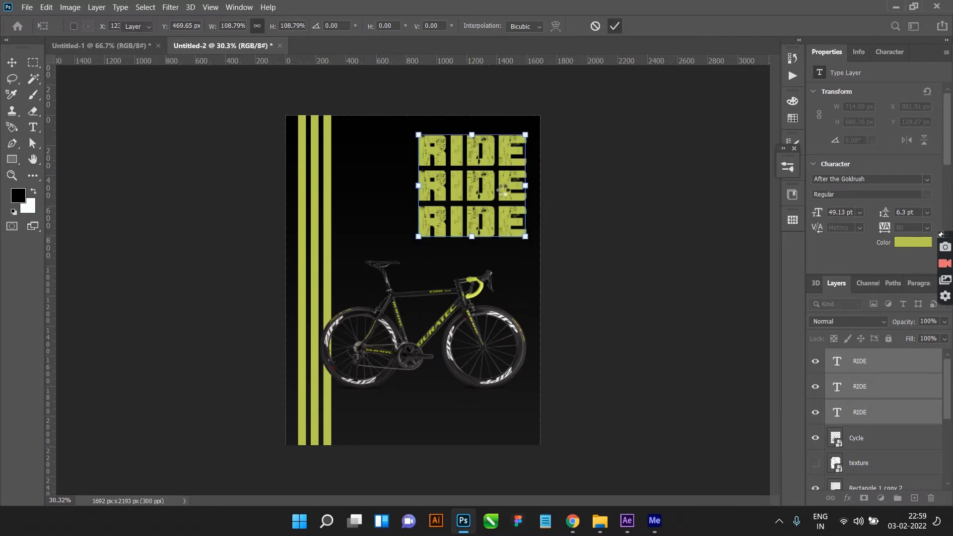
click(553, 242)
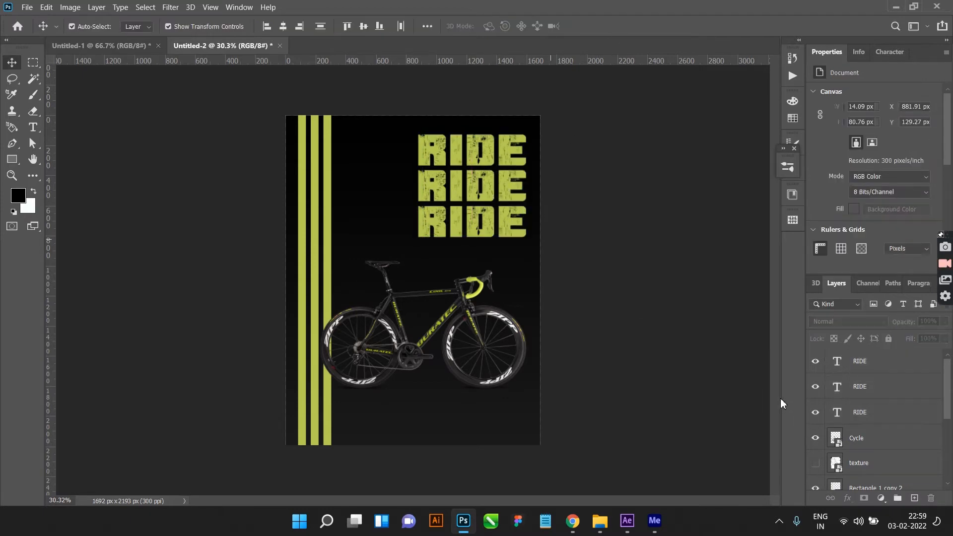
Step: Show the hidden texture layer and set its blend mode to Multiply
scroll(549, 285, down, 2)
scroll(873, 455, down, 2)
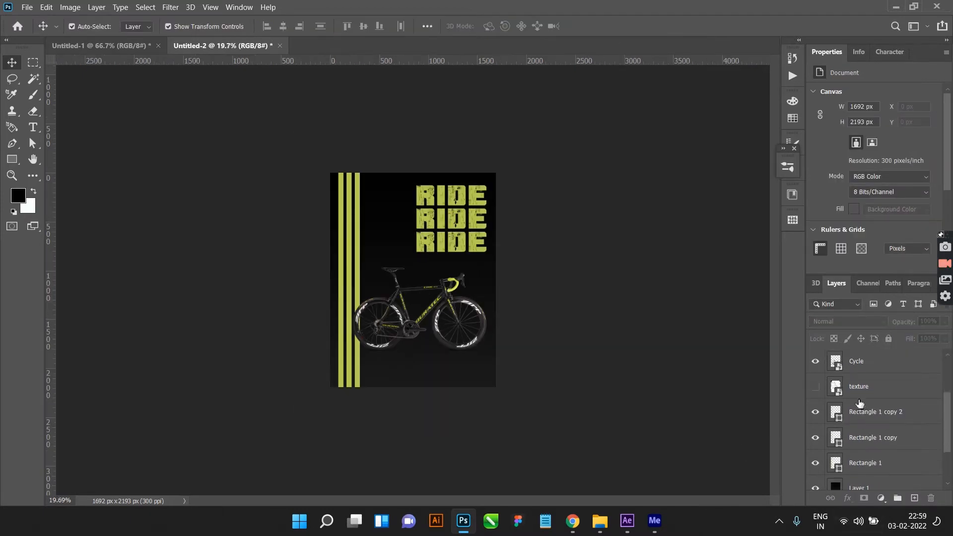
click(867, 388)
click(822, 389)
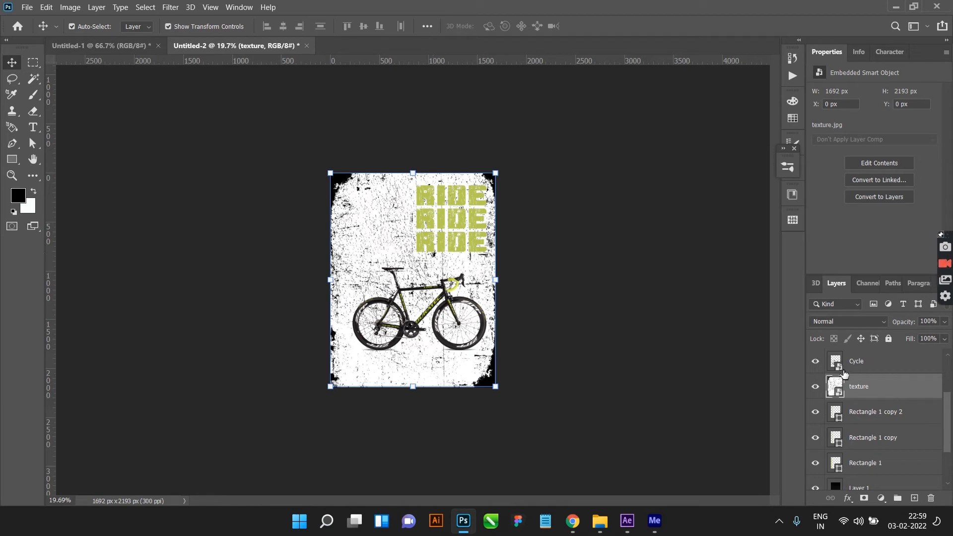
click(852, 326)
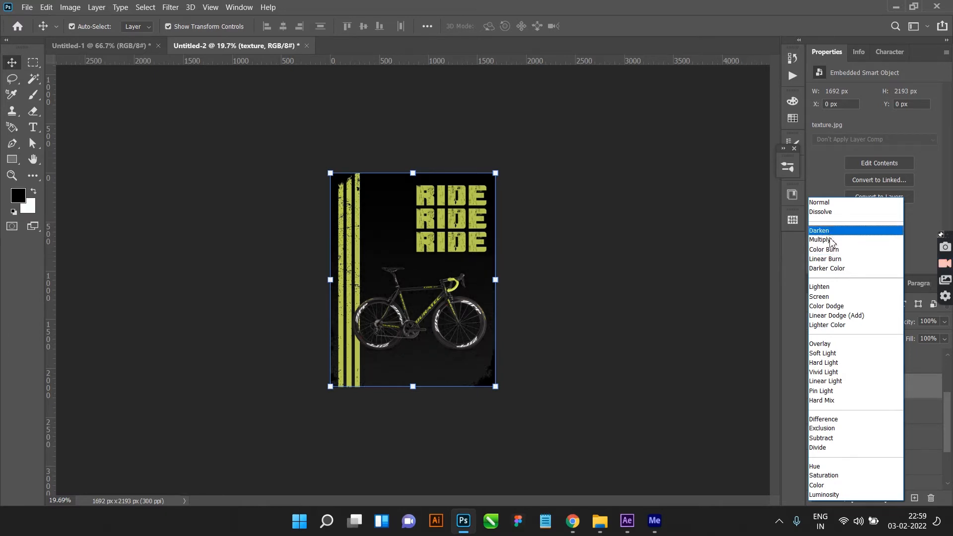
click(834, 241)
click(602, 319)
key(ctrl+0)
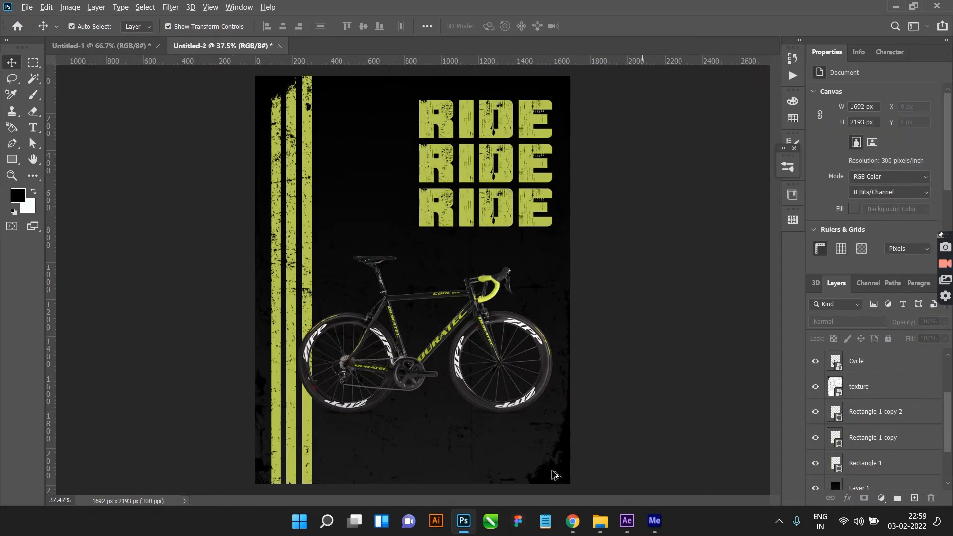
Step: Group the three green stripe rectangle layers as Group 1
scroll(564, 474, up, 2)
click(863, 393)
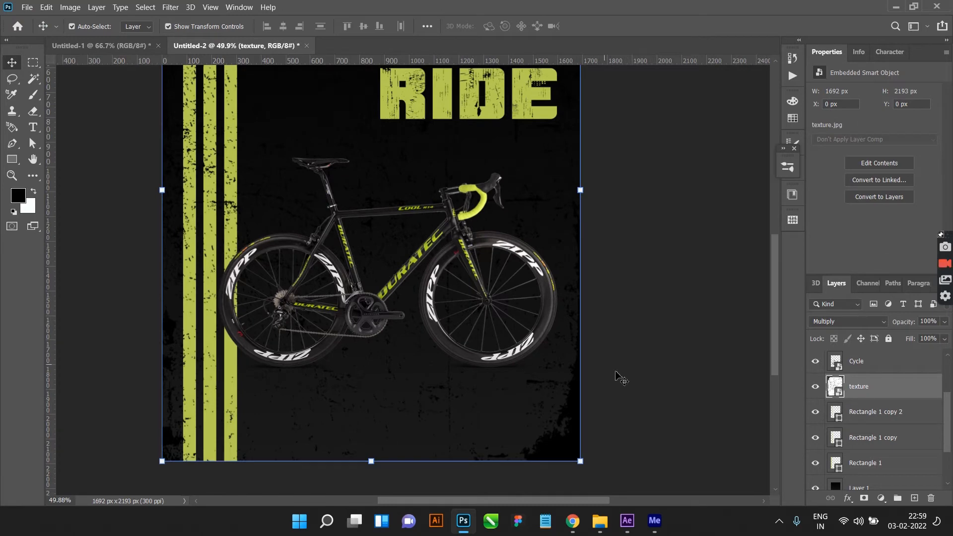
click(875, 419)
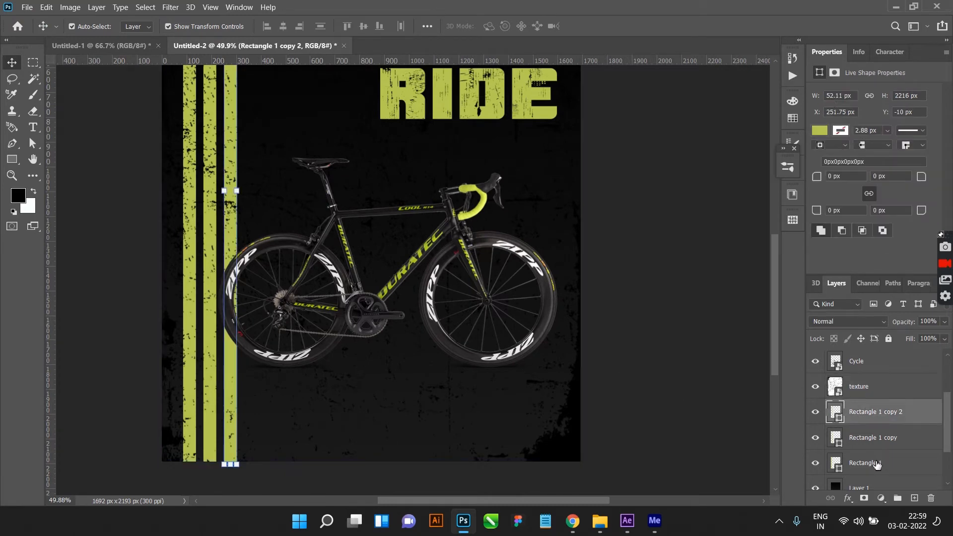
shift+click(875, 464)
right_click(877, 446)
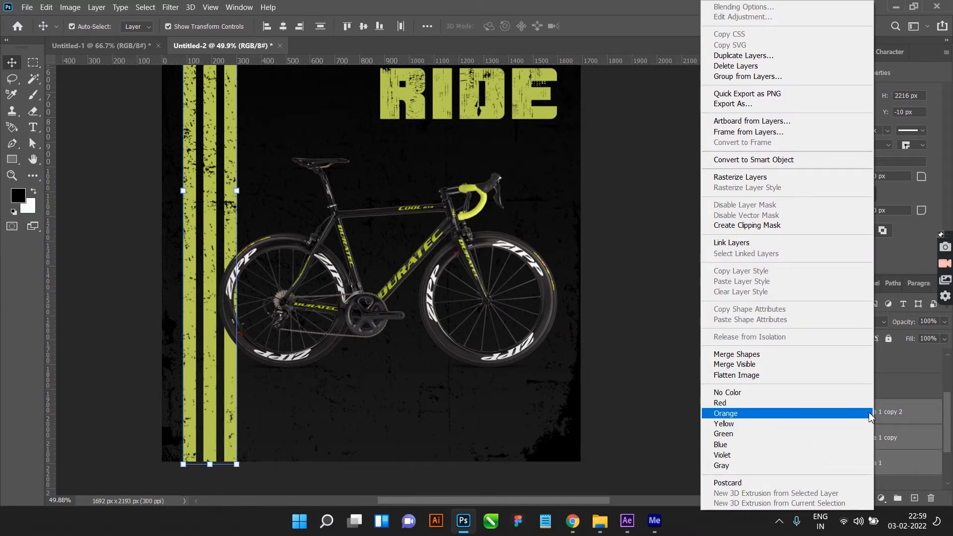
click(742, 77)
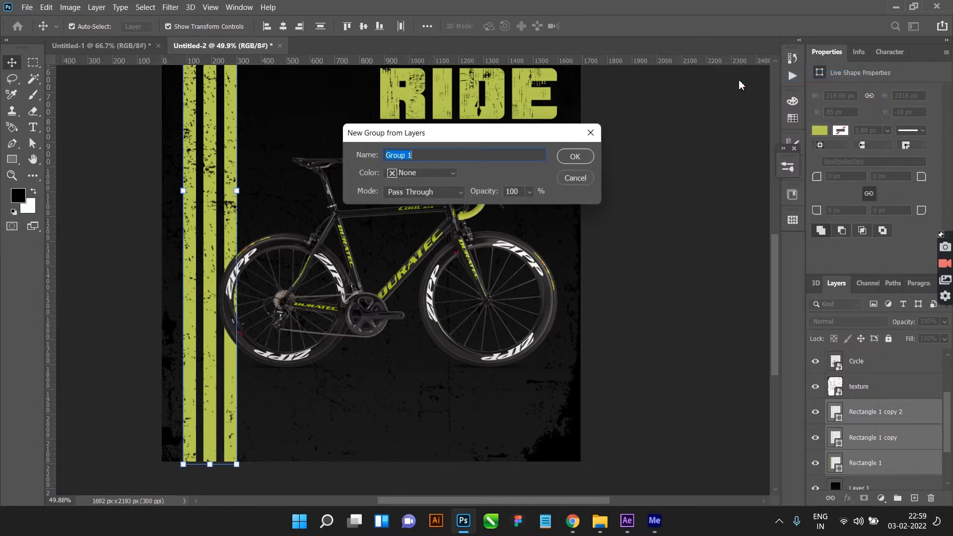
click(591, 156)
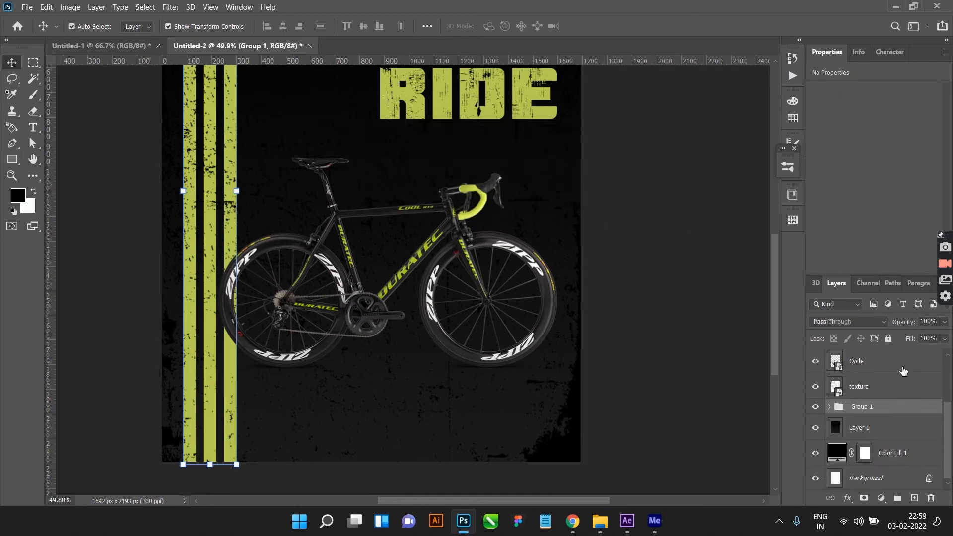
Step: Clip the texture layer to the stripe group so it affects only the stripes
alt+click(880, 397)
click(685, 332)
scroll(646, 323, down, 3)
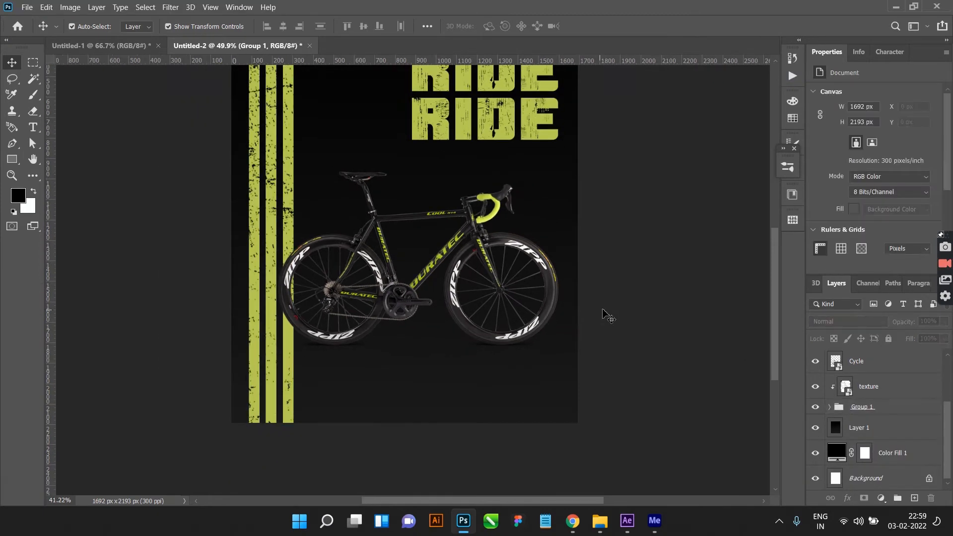
scroll(450, 364, up, 3)
scroll(318, 204, down, 4)
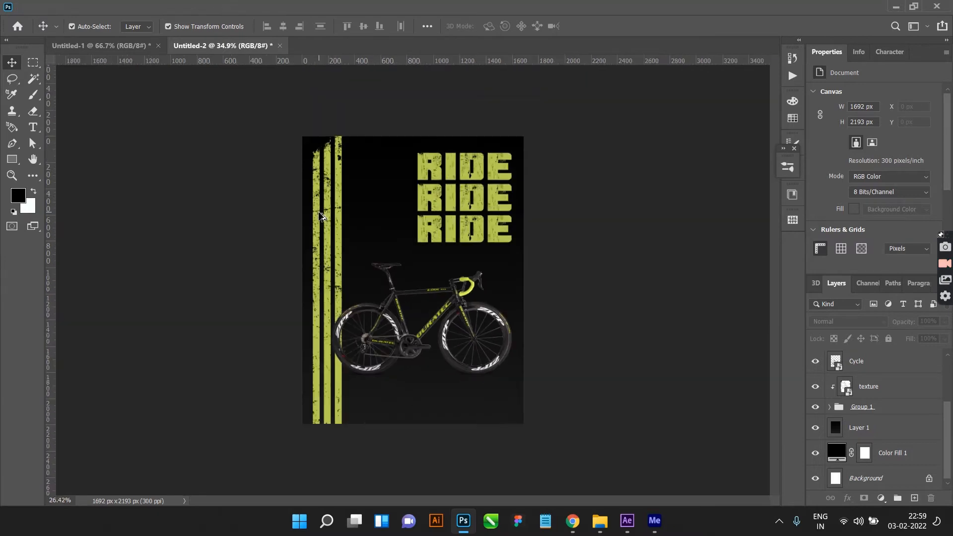
scroll(334, 242, up, 6)
scroll(311, 248, down, 2)
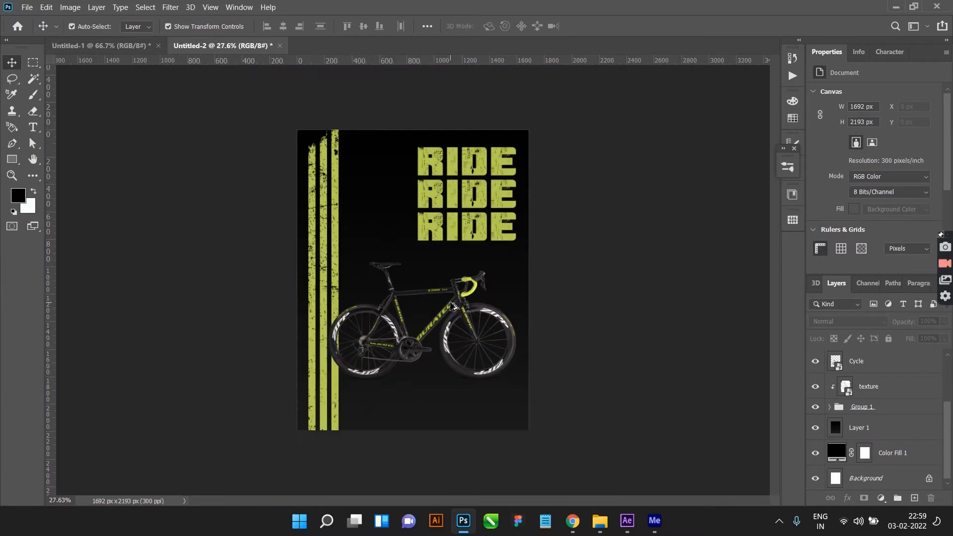
scroll(452, 305, up, 5)
scroll(494, 281, down, 4)
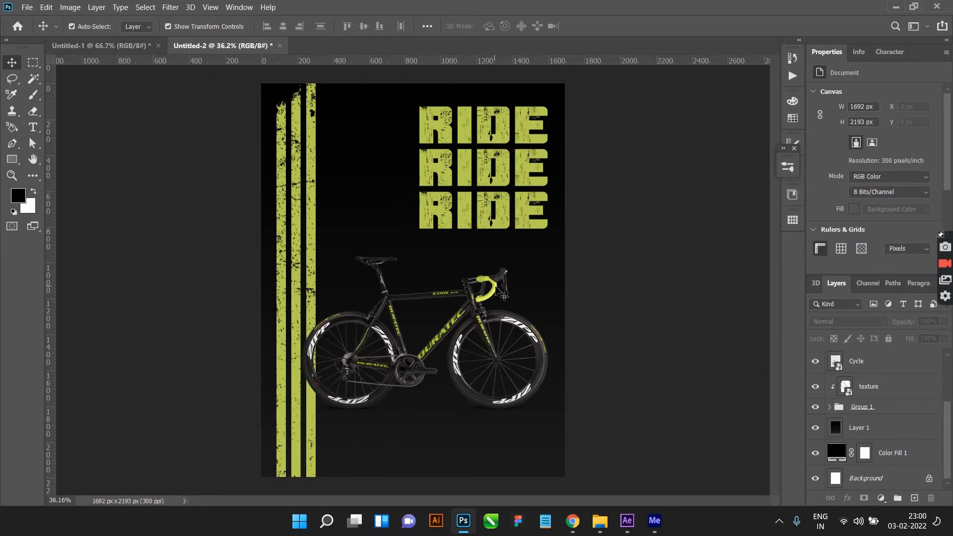
Step: Select the road bike description in the Untitled-1 document for copying and return to the poster
click(94, 49)
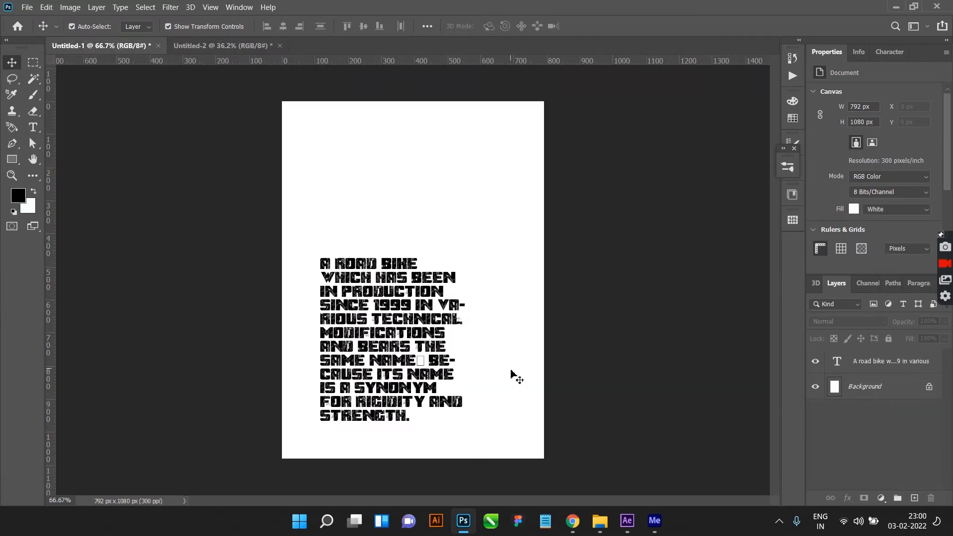
double_click(392, 341)
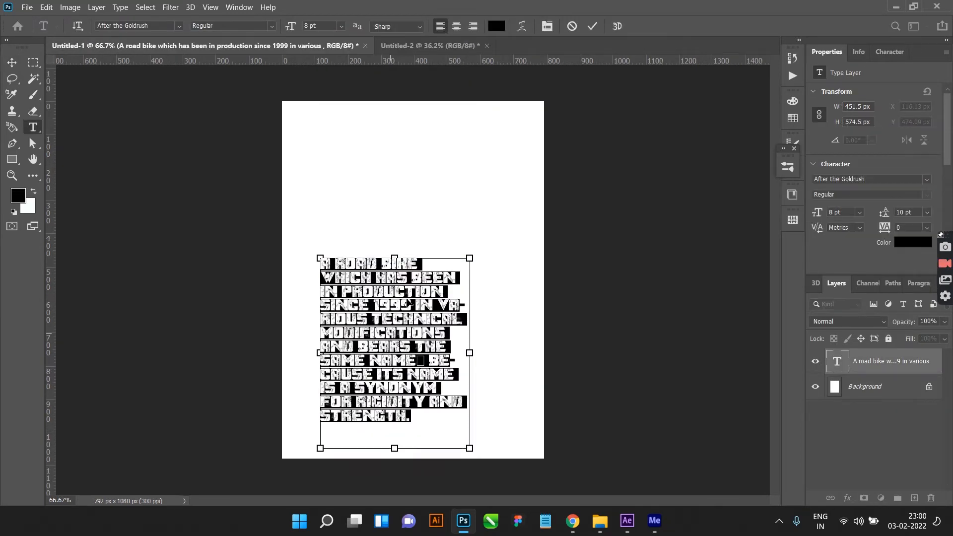
click(592, 26)
key(v)
click(443, 45)
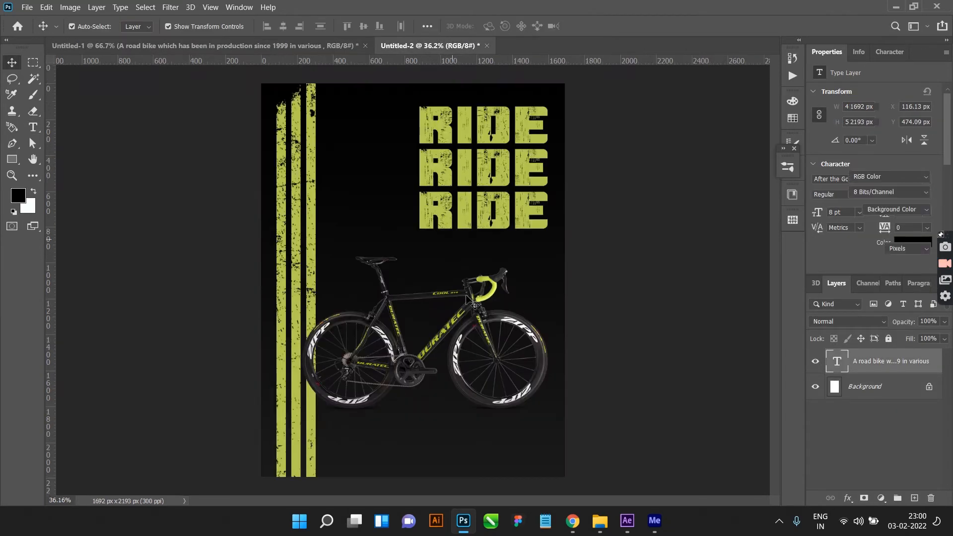
Step: Add a paragraph text box about 648 by 199 px below the cycle's front wheel and colour its text white
key(t)
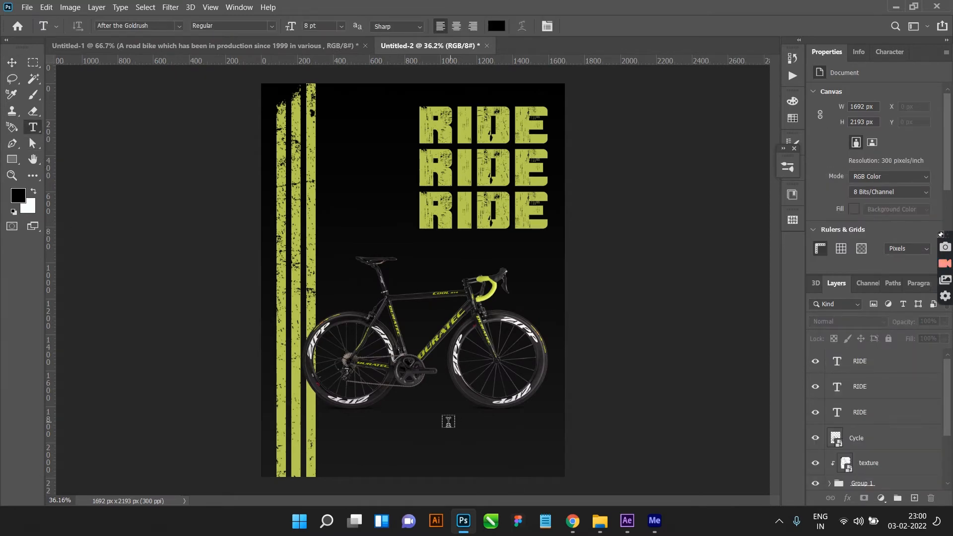
drag(433, 422, 547, 457)
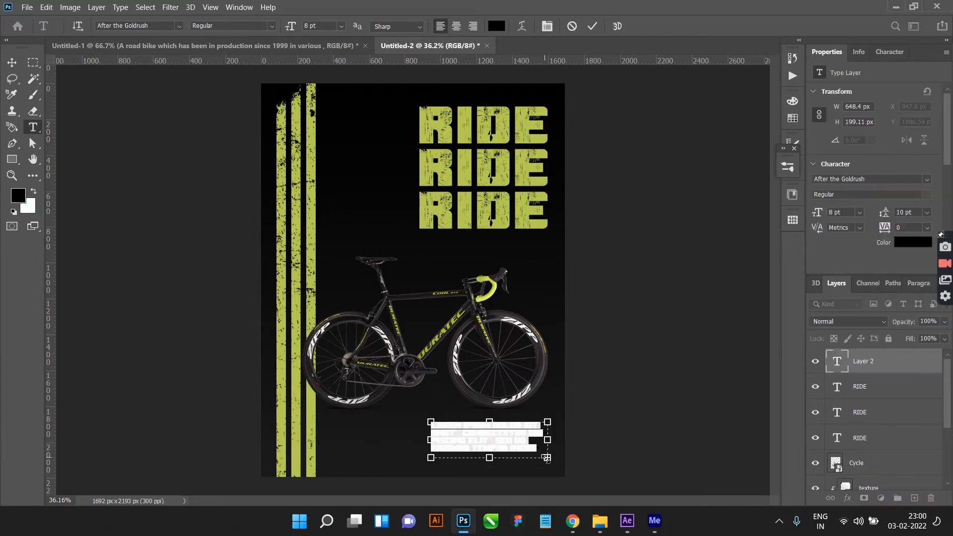
click(905, 242)
drag(656, 319, 624, 292)
click(905, 287)
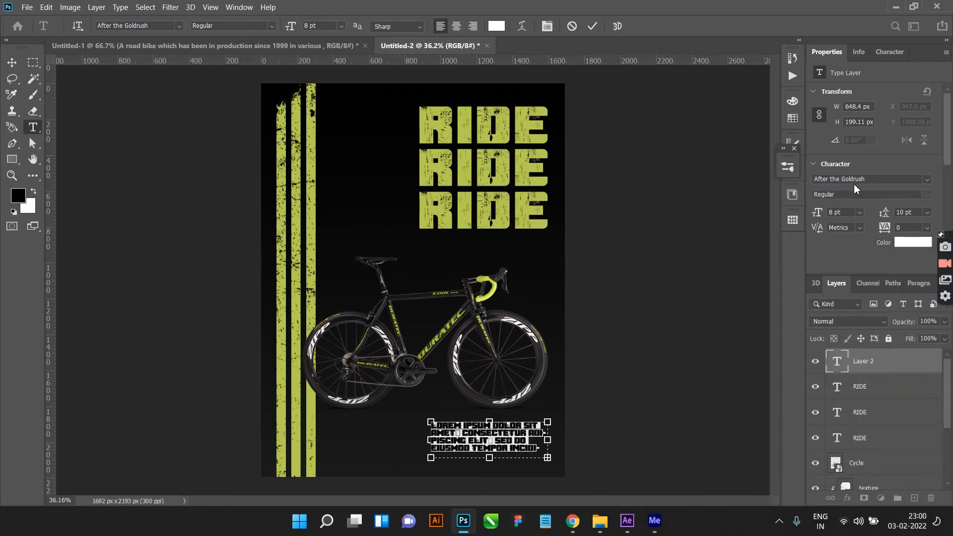
Step: Change the placeholder paragraph's font to Adobe Garamond Pro
click(856, 180)
key(Up)
key(Up)
key(Up)
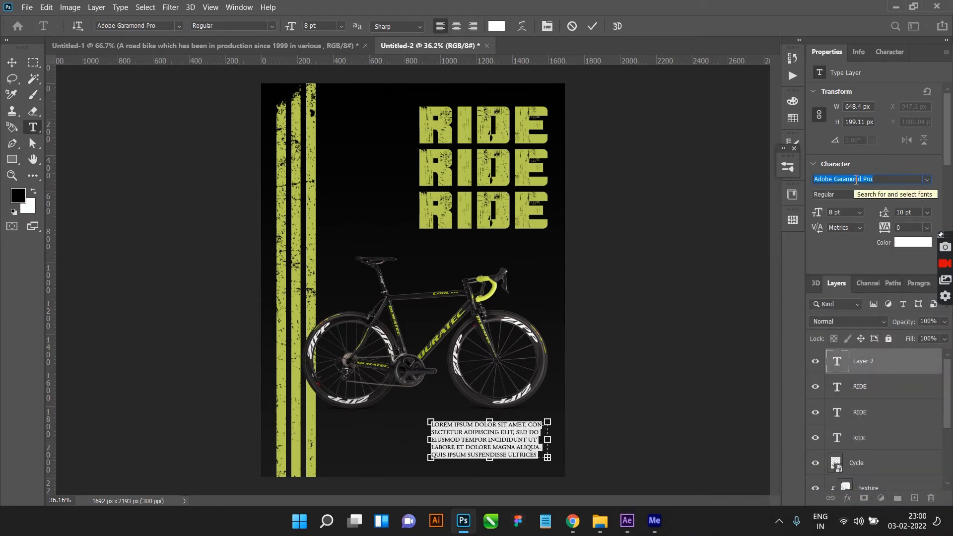
click(592, 26)
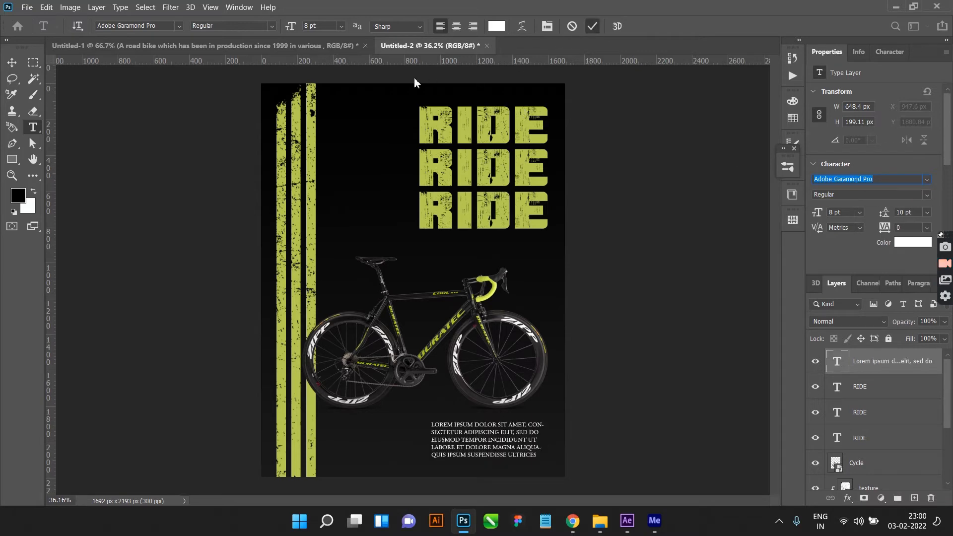
Step: Copy the entire road bike description from the text layer in the Untitled-1 document
click(311, 45)
triple_click(358, 292)
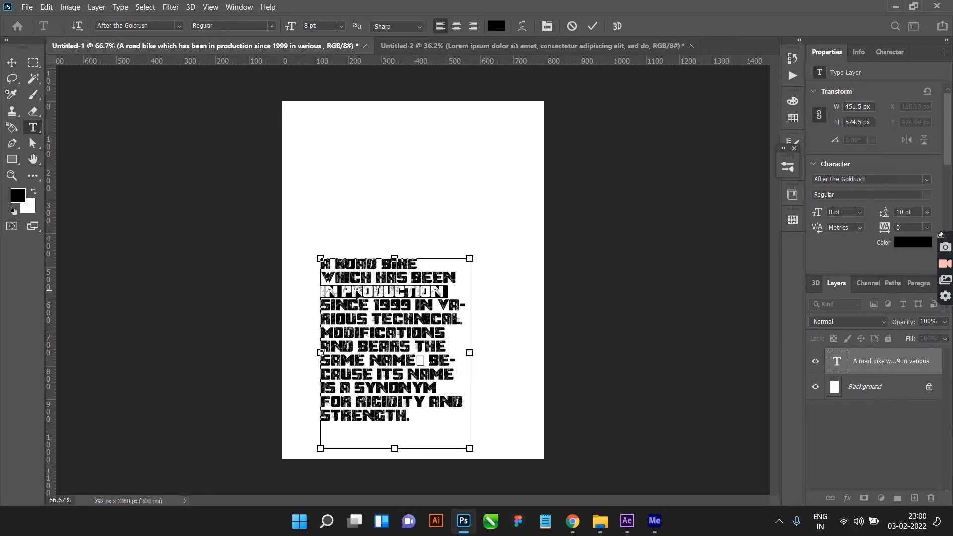
key(ctrl+a)
click(592, 26)
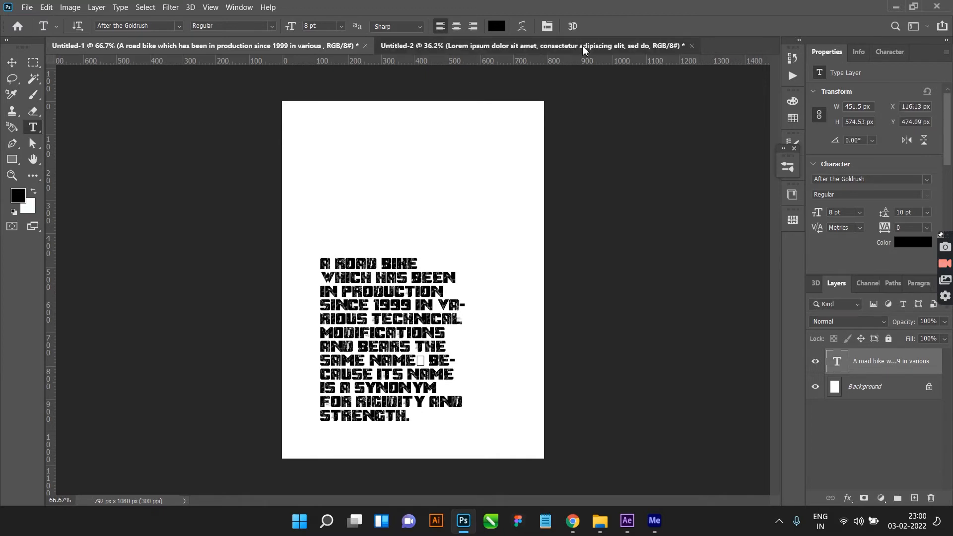
Step: Replace the poster's placeholder paragraph with the copied description beginning "A road bike which has been in production since 1999"
click(584, 46)
click(482, 433)
triple_click(482, 433)
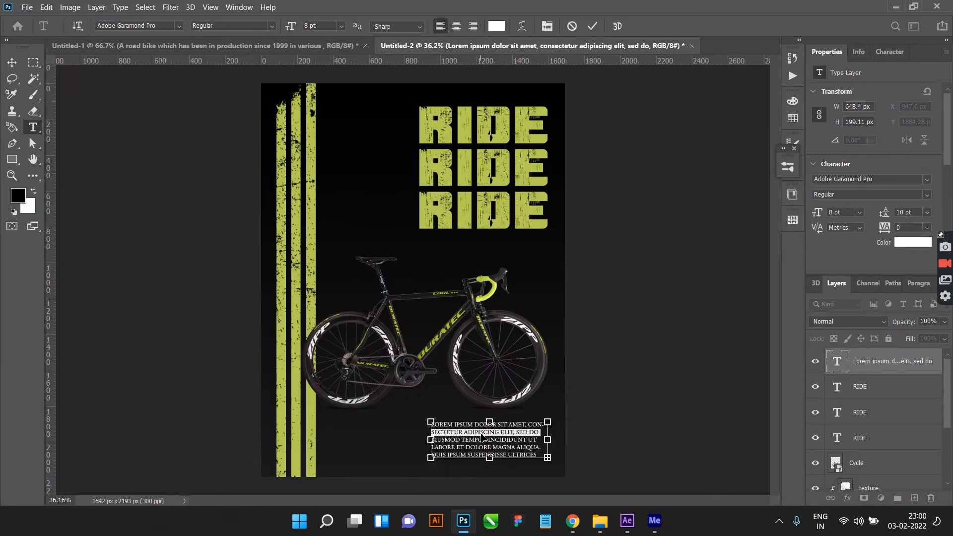
key(ctrl+a)
text(A road bike which has been in production since 1999 in various technical modifications)
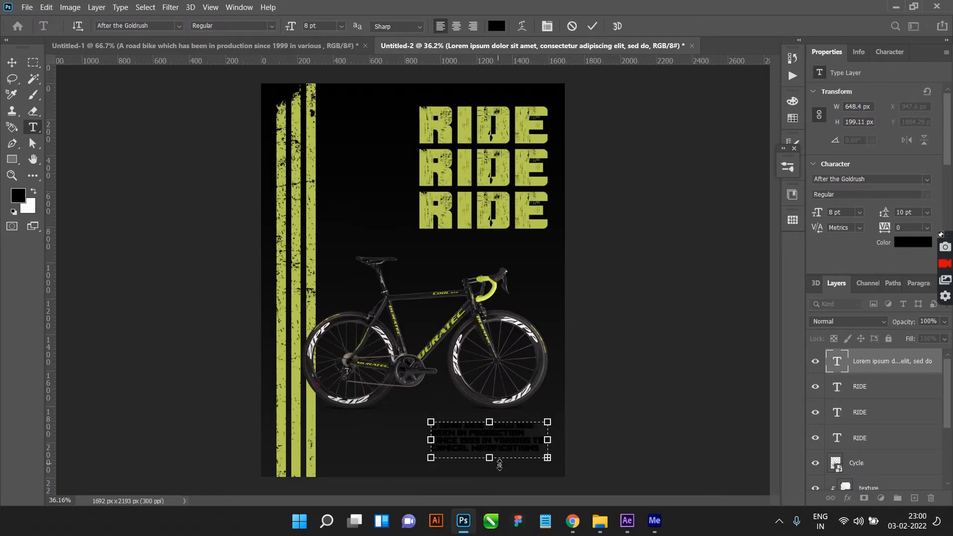
Step: Colour the road bike description text white (ffffff)
click(913, 243)
text(ffffff)
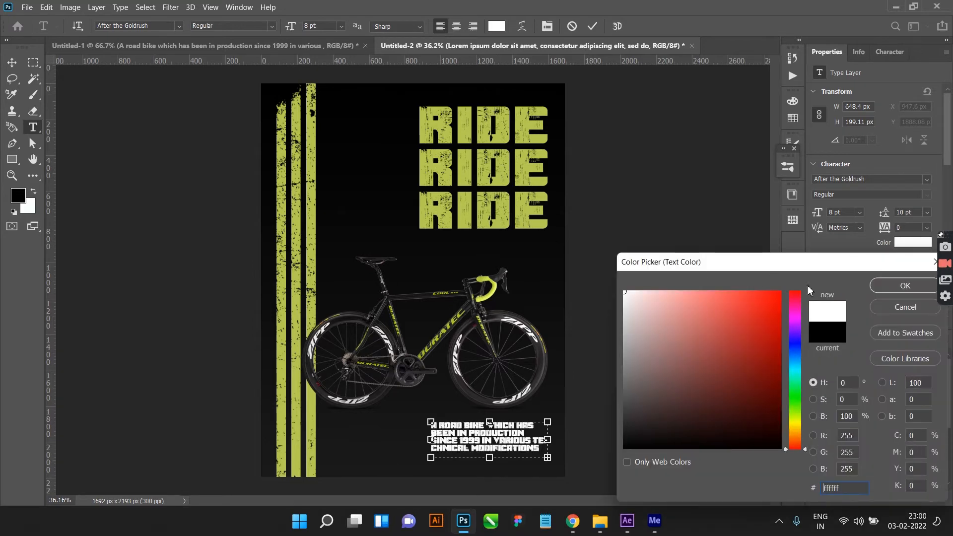
click(906, 287)
Step: Change the description's font to Adobe Caslon Pro
click(878, 179)
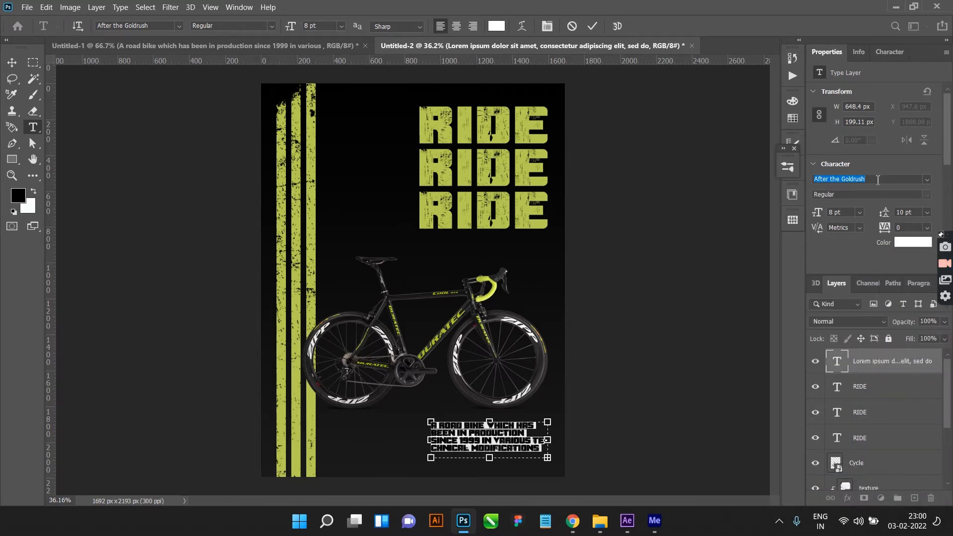
key(Up)
key(Up)
key(Up)
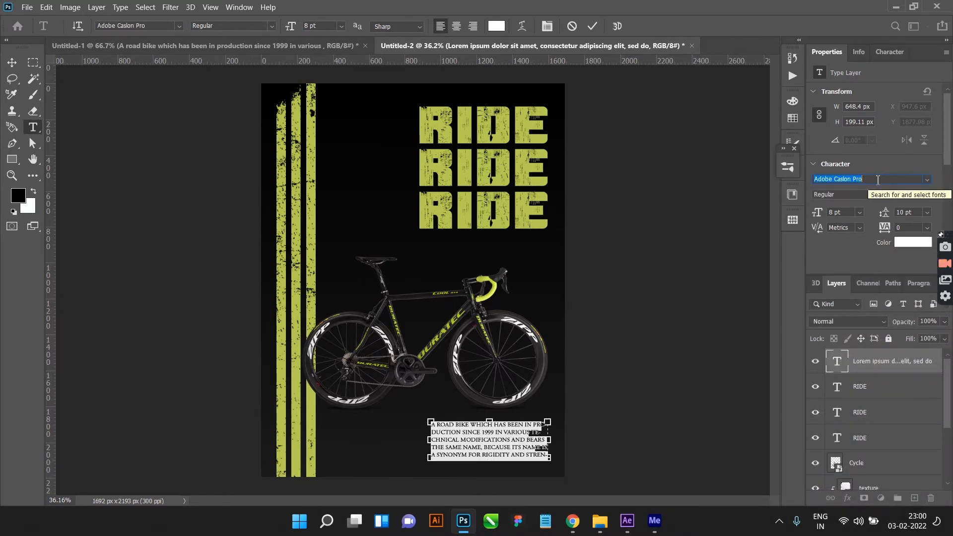
key(Up)
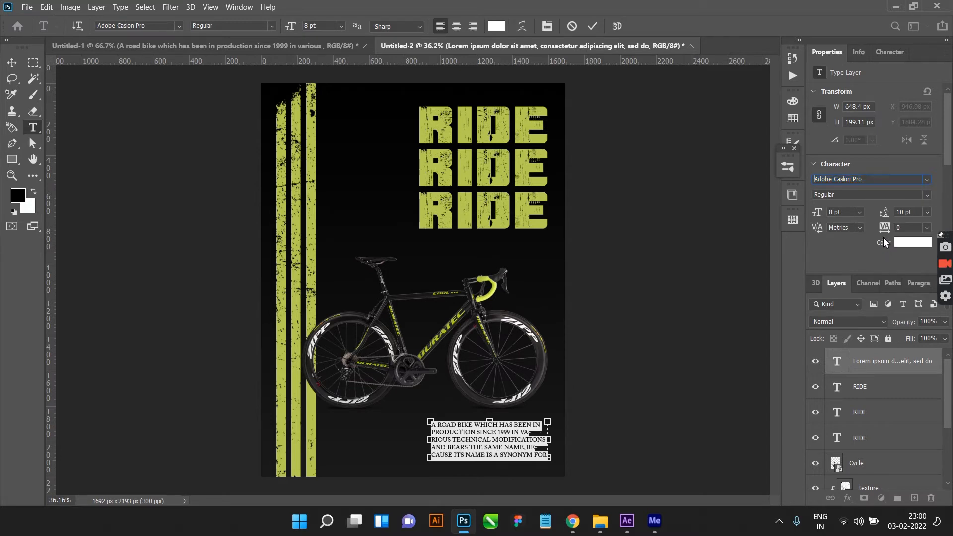
key(Down)
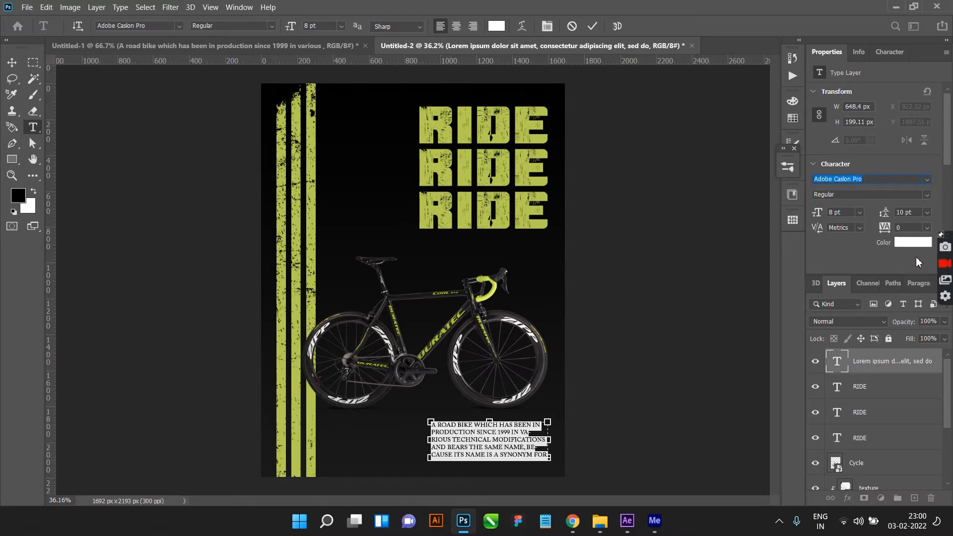
Step: Turn off all caps for the description, set its font size to 9 pt and commit the text
scroll(908, 253, down, 4)
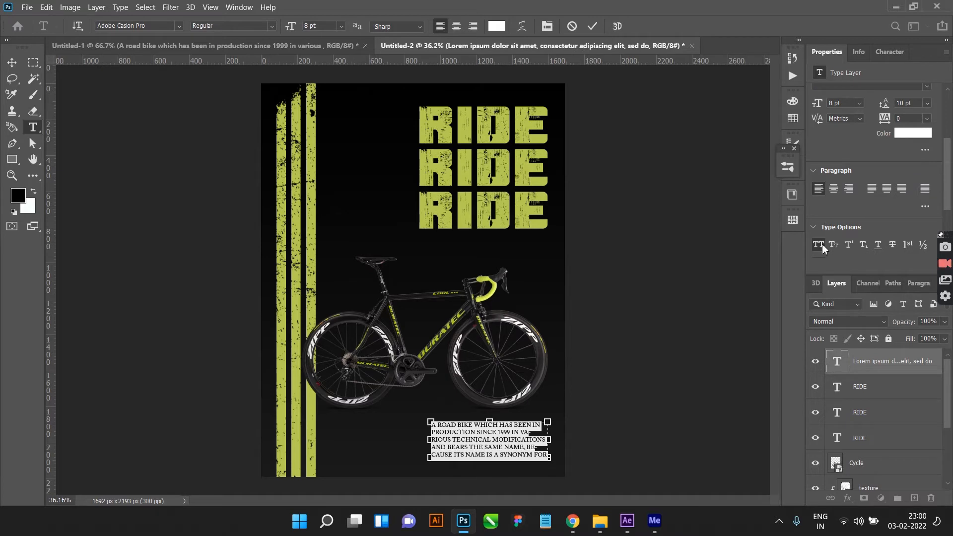
click(823, 243)
scroll(839, 164, up, 2)
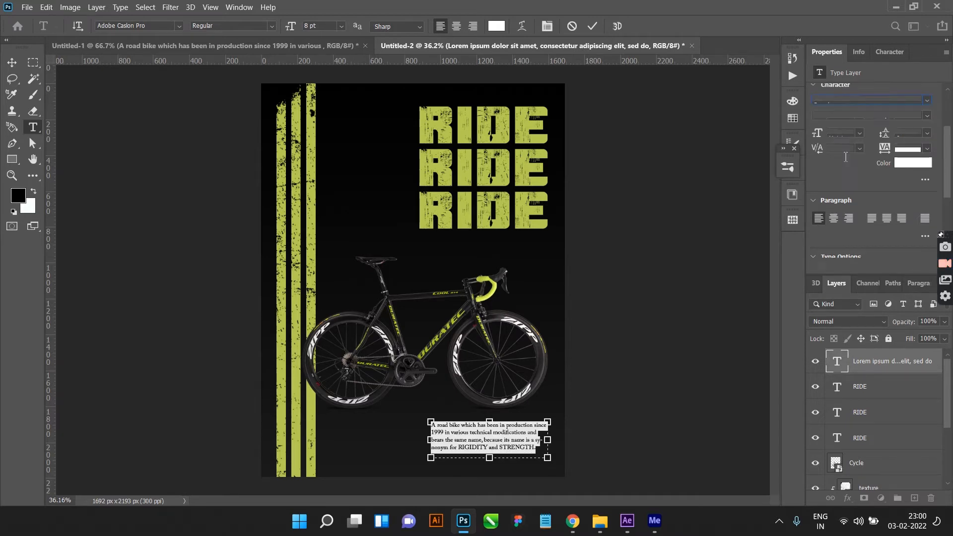
click(839, 145)
key(Up)
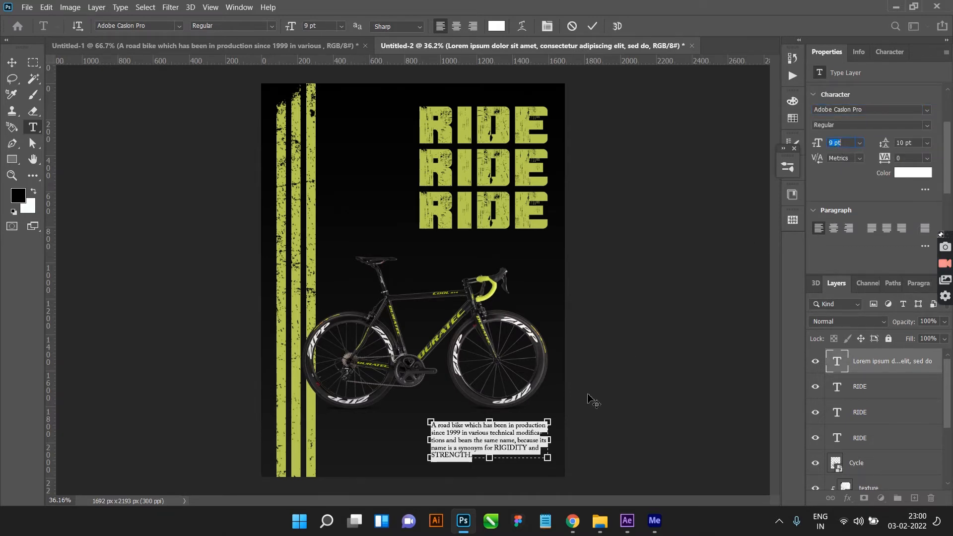
click(514, 444)
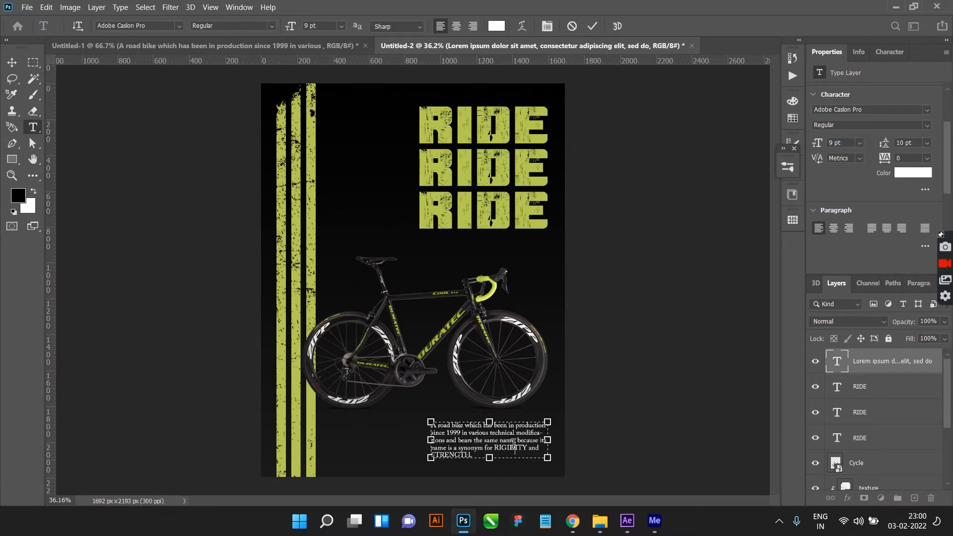
drag(514, 445, 552, 444)
click(511, 457)
click(12, 62)
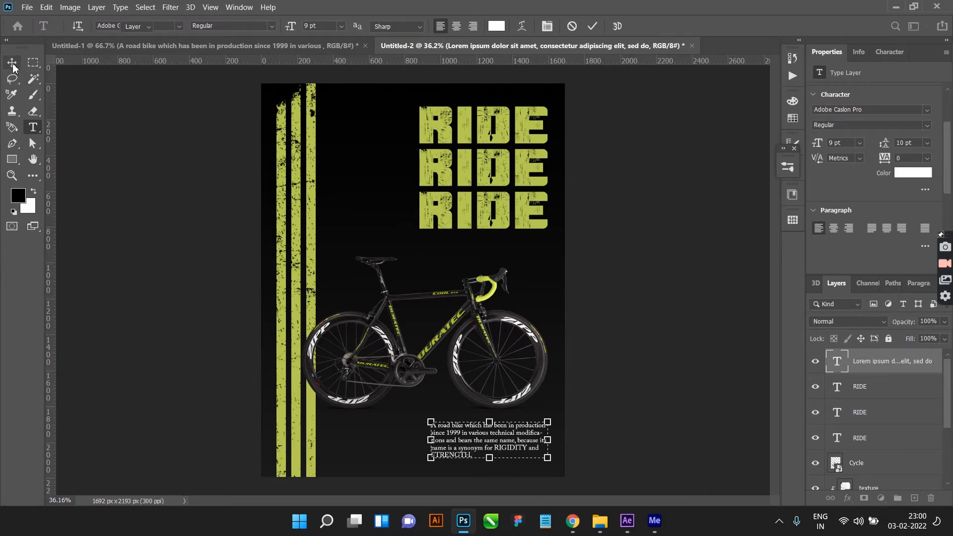
key(super)
click(702, 330)
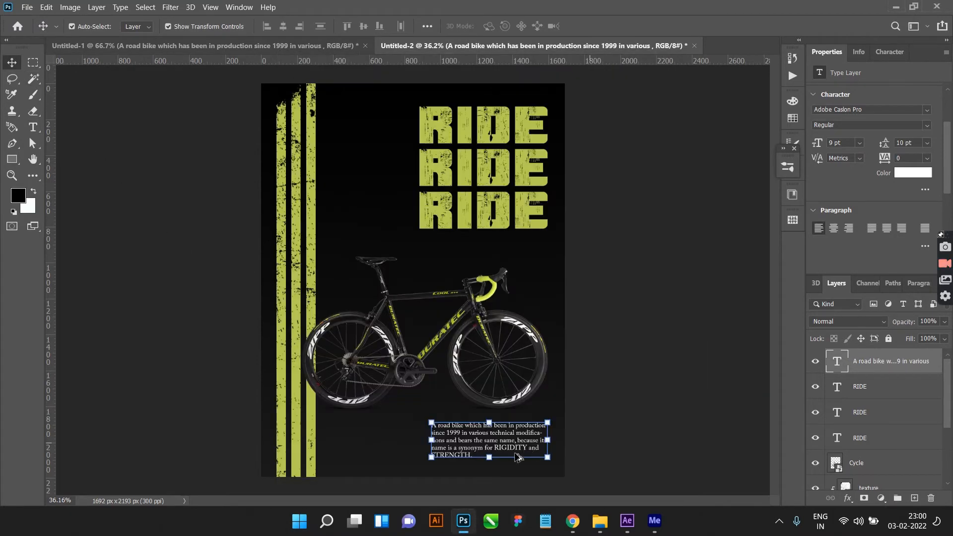
Step: Right-align the description paragraph below the cycle's front wheel
scroll(649, 442, up, 3)
scroll(635, 443, down, 3)
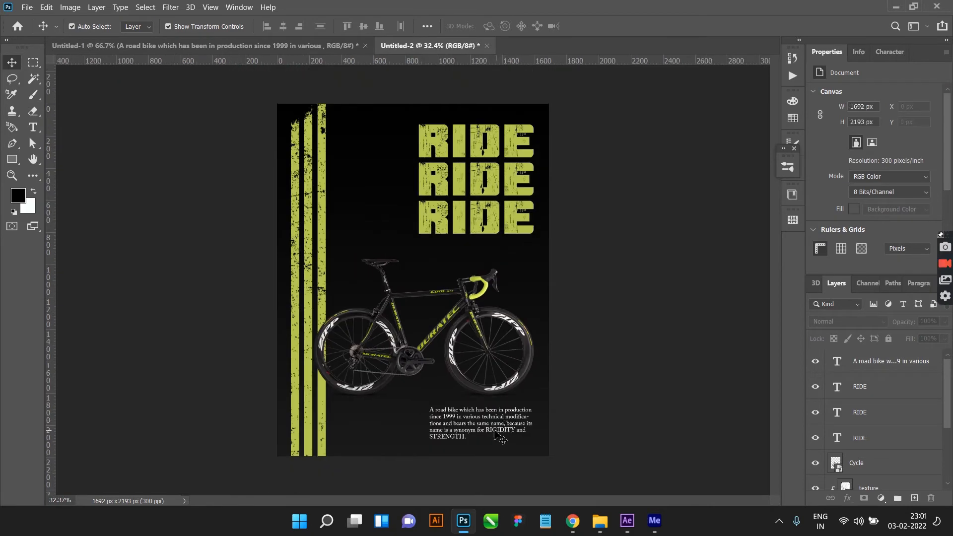
click(497, 433)
double_click(497, 433)
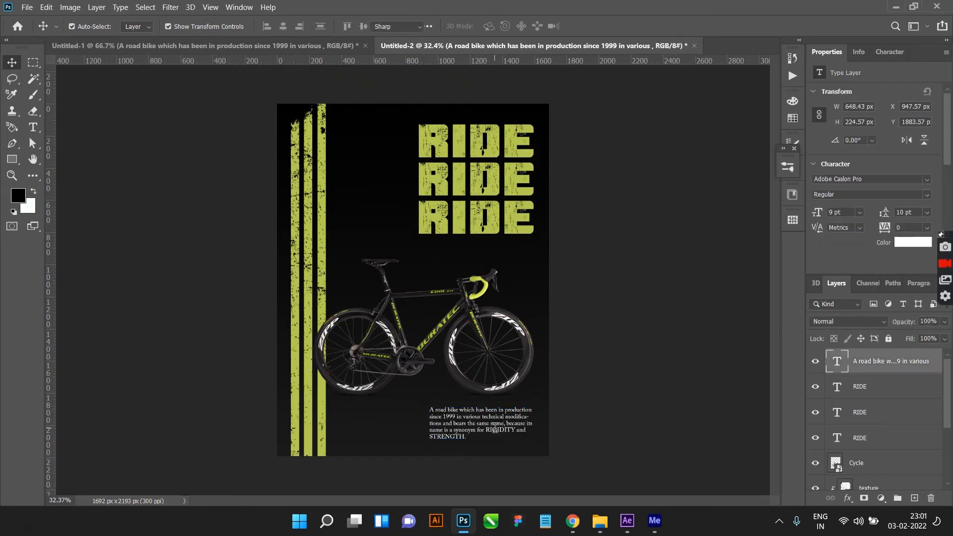
click(473, 26)
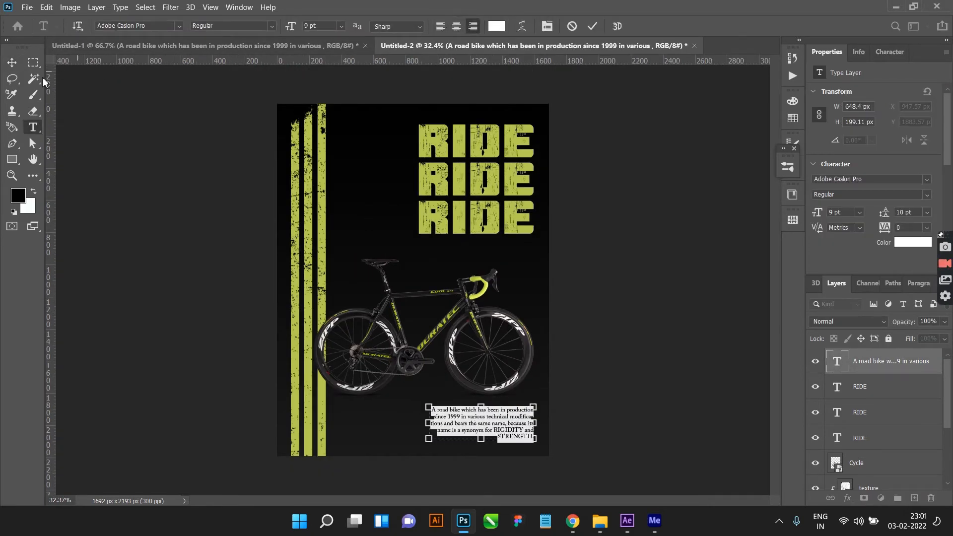
click(69, 208)
Step: Try placing the description left-aligned beneath the cycle's rear wheel, next to the green stripes
drag(522, 435, 431, 434)
double_click(430, 433)
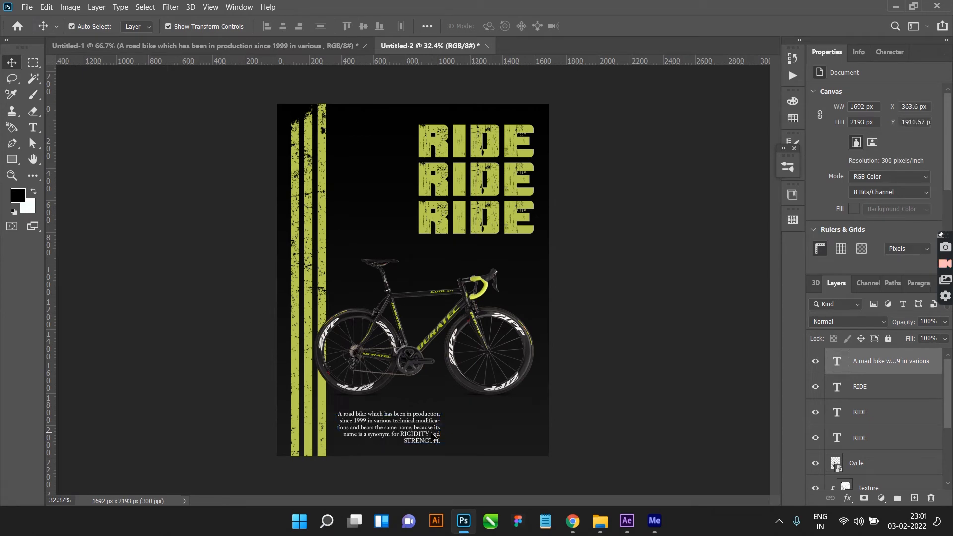
click(441, 26)
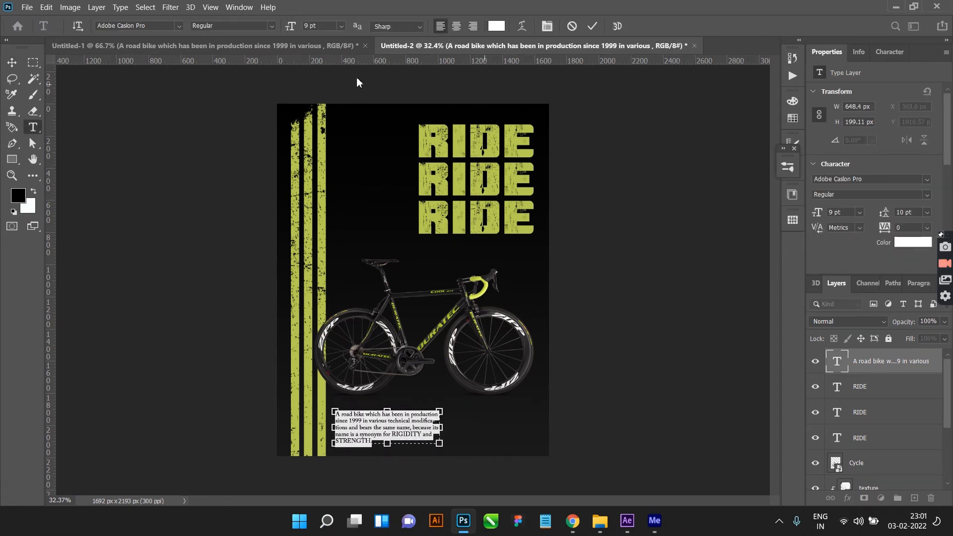
click(14, 61)
scroll(414, 438, down, 3)
click(414, 438)
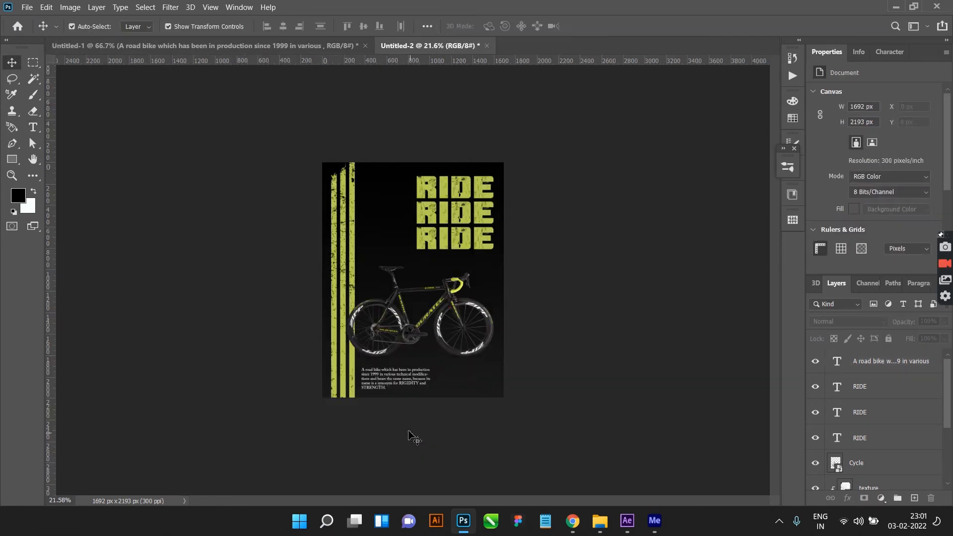
key(ctrl+0)
scroll(394, 405, up, 3)
scroll(406, 462, down, 5)
drag(367, 359, 365, 352)
key(ctrl+0)
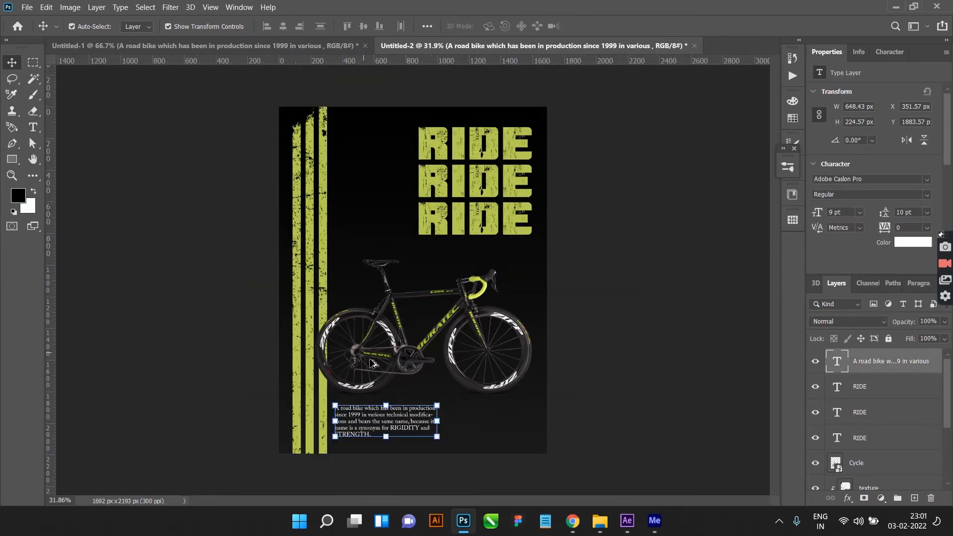
Step: Undo the description's left alignment and its move beneath the rear wheel
key(ctrl+z)
key(ctrl+z)
key(ctrl+z)
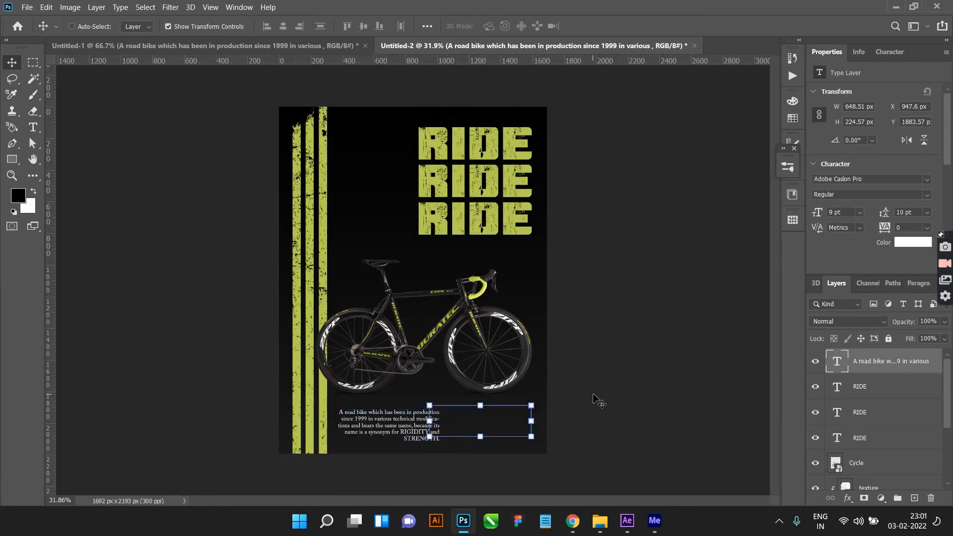
click(596, 400)
scroll(603, 425, down, 3)
scroll(413, 420, up, 5)
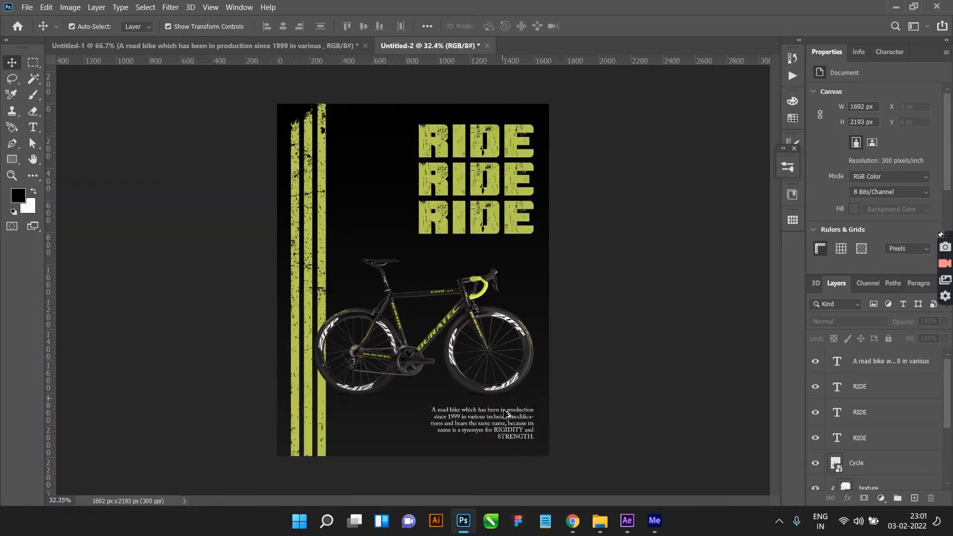
Step: Nudge the right-aligned description up slightly to a Y position of about 1873 px
drag(529, 459, 529, 457)
scroll(534, 457, down, 3)
click(602, 443)
scroll(616, 457, down, 4)
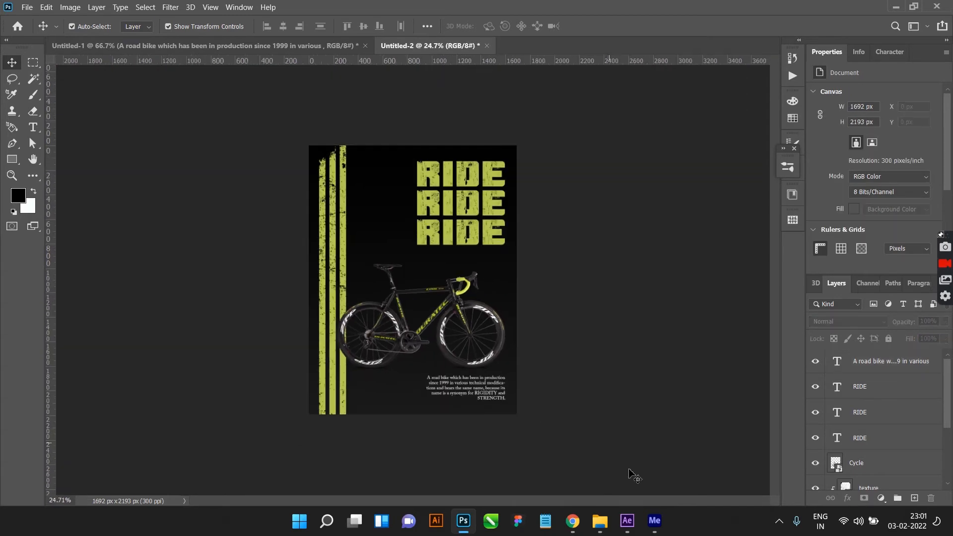
scroll(538, 390, down, 2)
scroll(485, 398, up, 5)
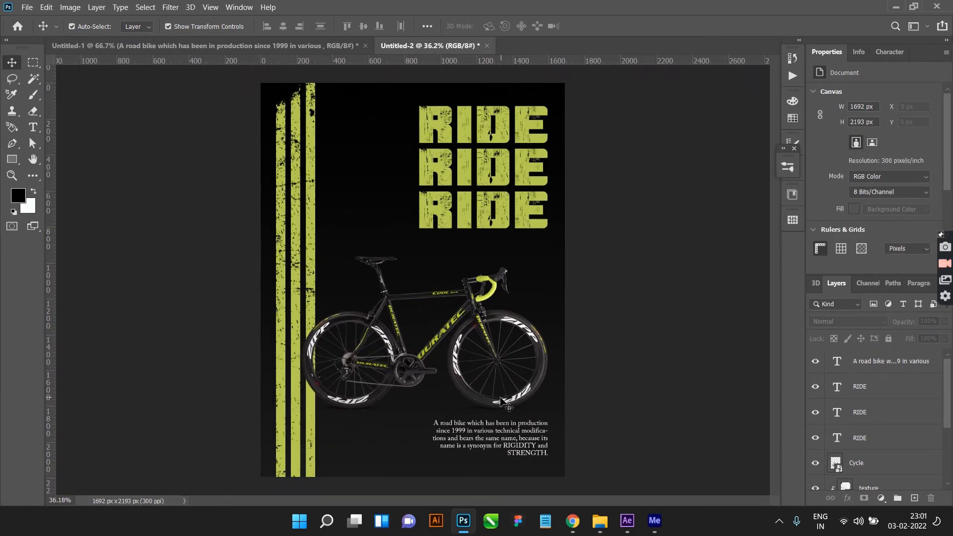
scroll(508, 467, up, 3)
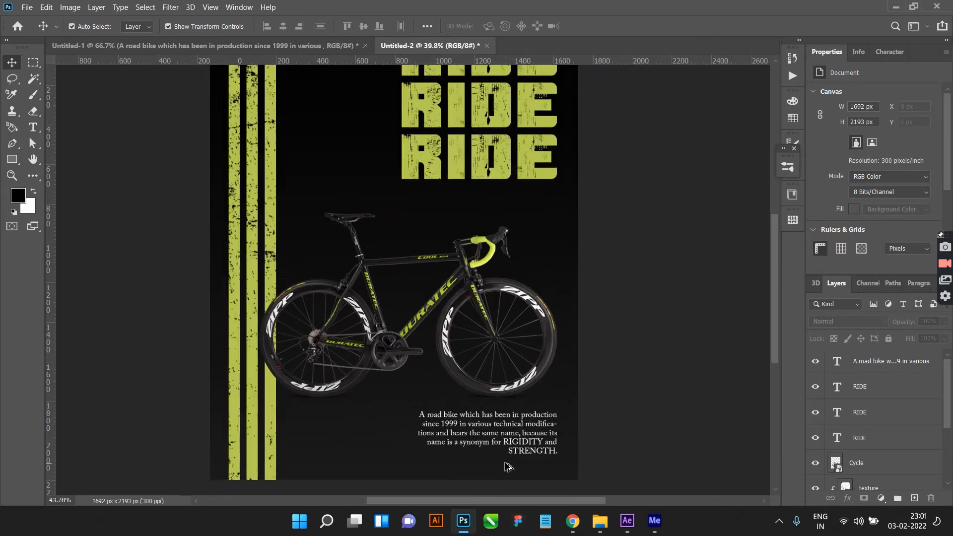
click(507, 450)
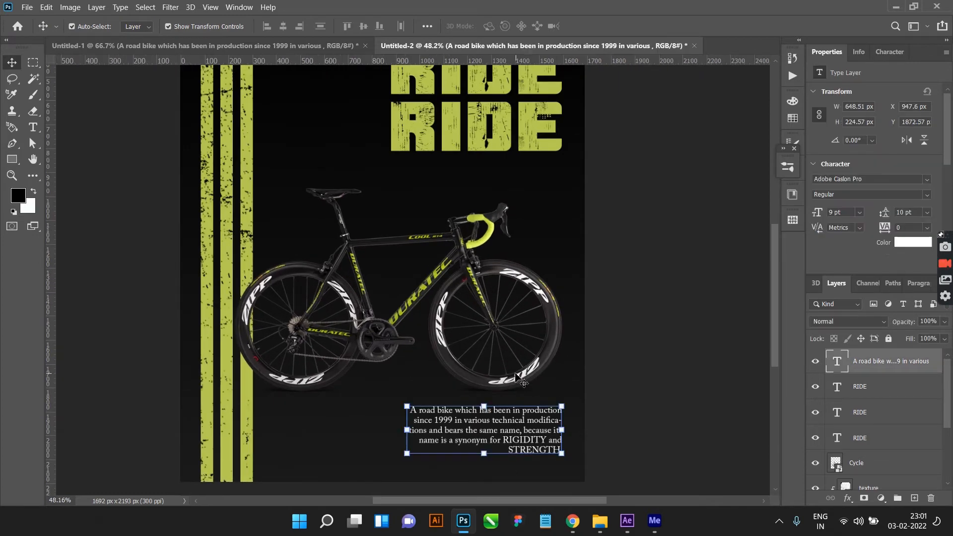
Step: Add a Levels adjustment clipped to the Cycle layer, with black input 5 and midtones 1.25
click(518, 376)
click(883, 499)
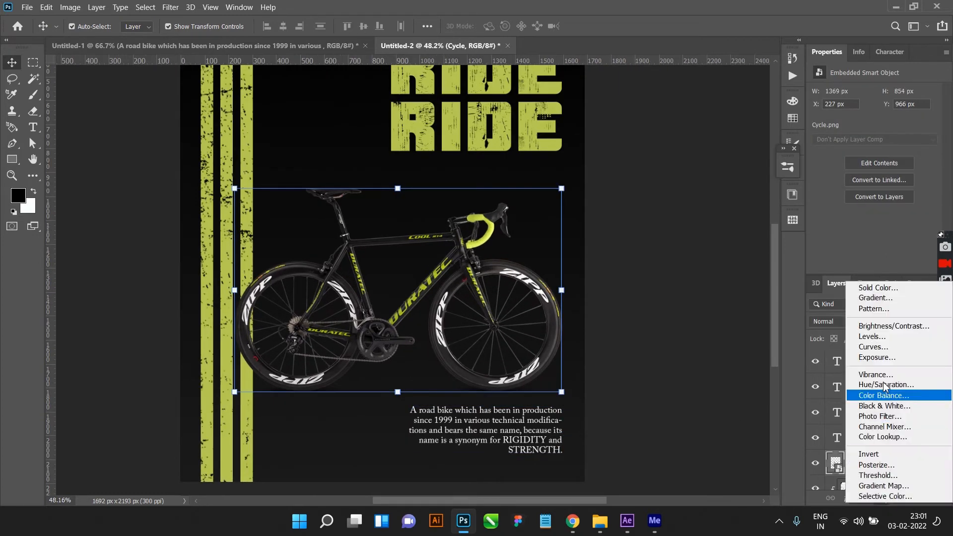
click(874, 339)
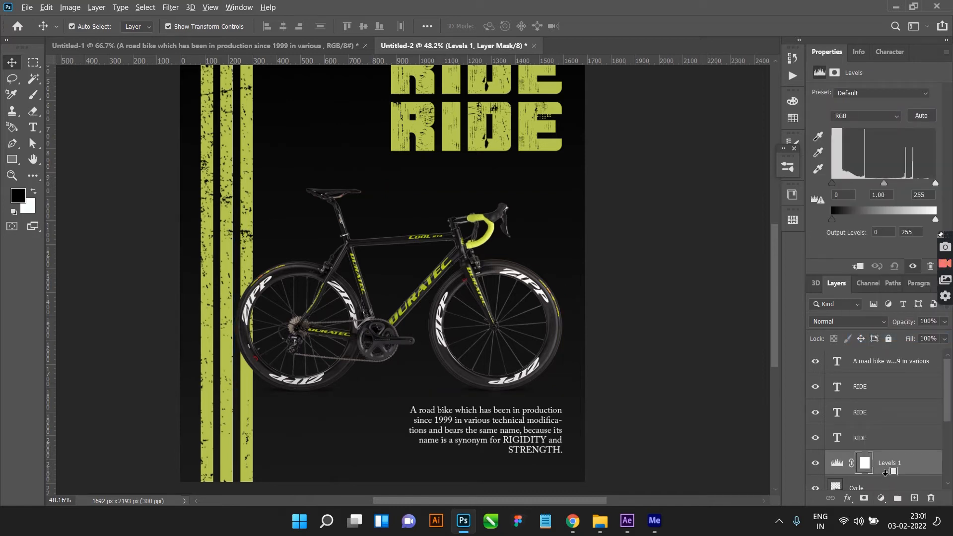
alt+click(885, 473)
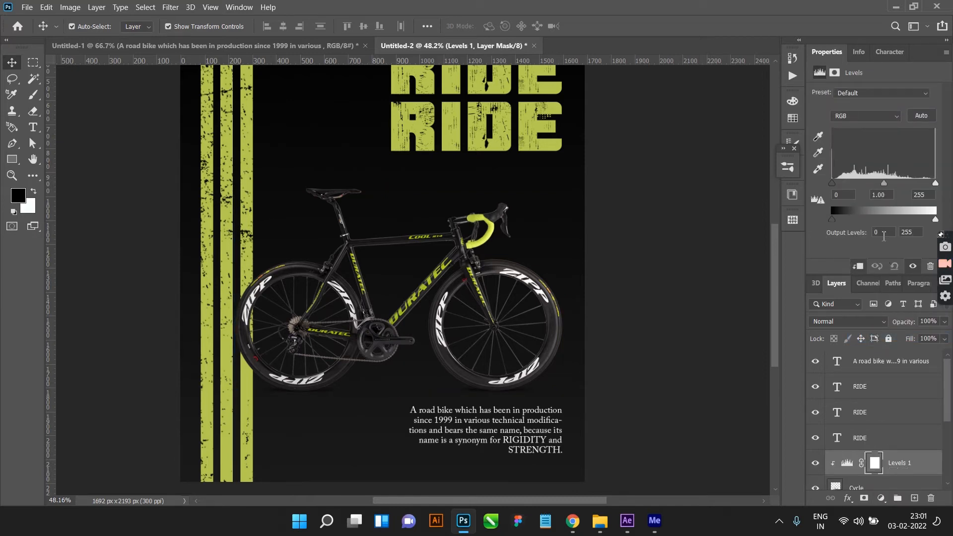
drag(835, 188, 875, 187)
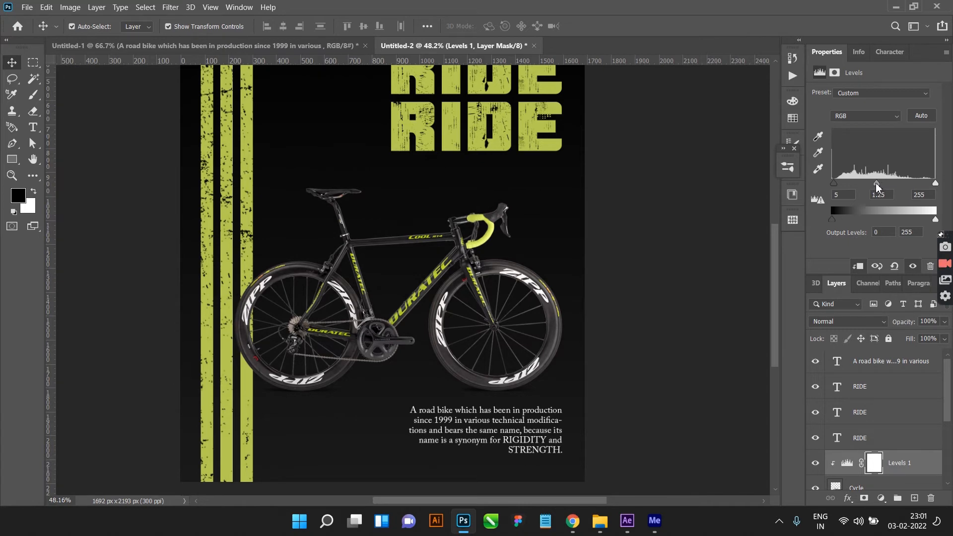
Step: Examine the whole poster with the brightened cycle at different magnifications
scroll(294, 249, down, 4)
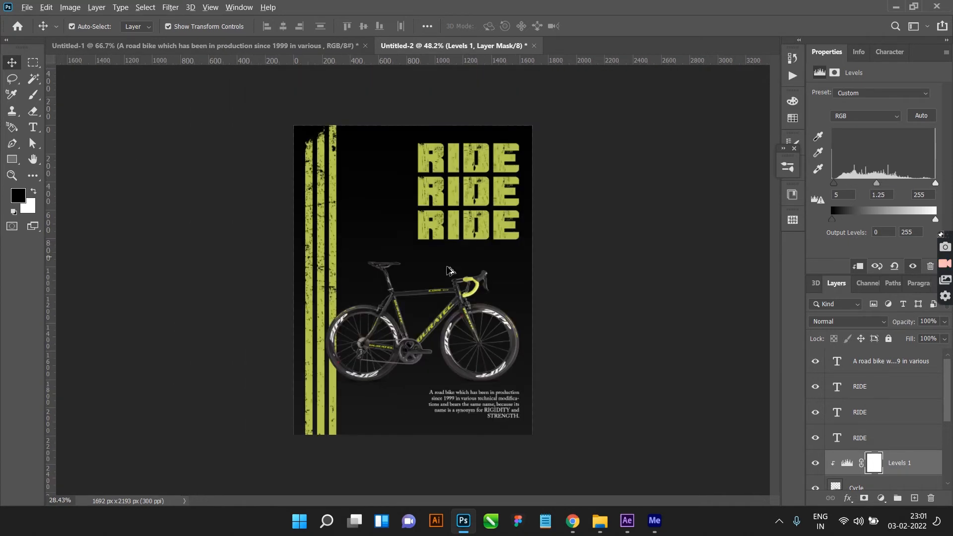
click(530, 251)
scroll(628, 274, down, 3)
click(627, 275)
scroll(461, 313, up, 5)
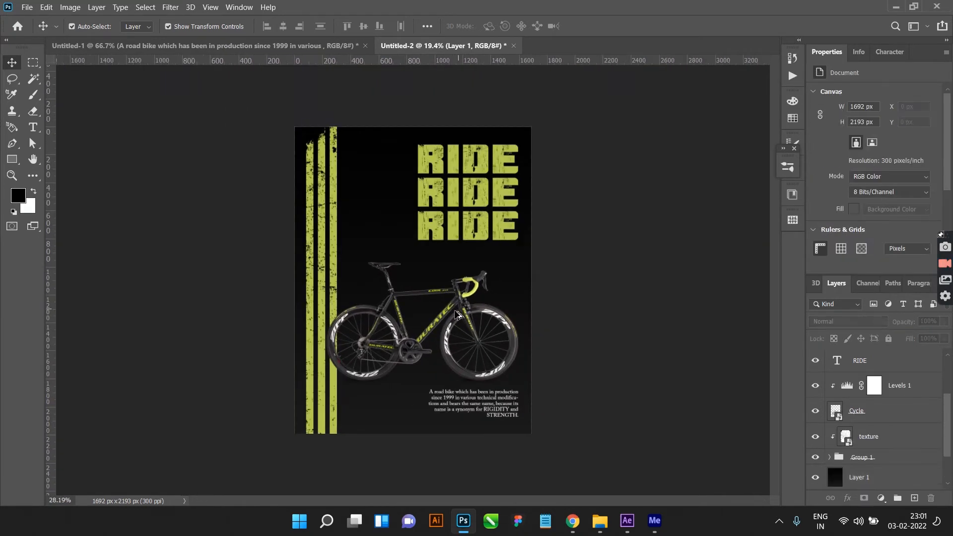
scroll(467, 323, down, 5)
scroll(481, 376, up, 4)
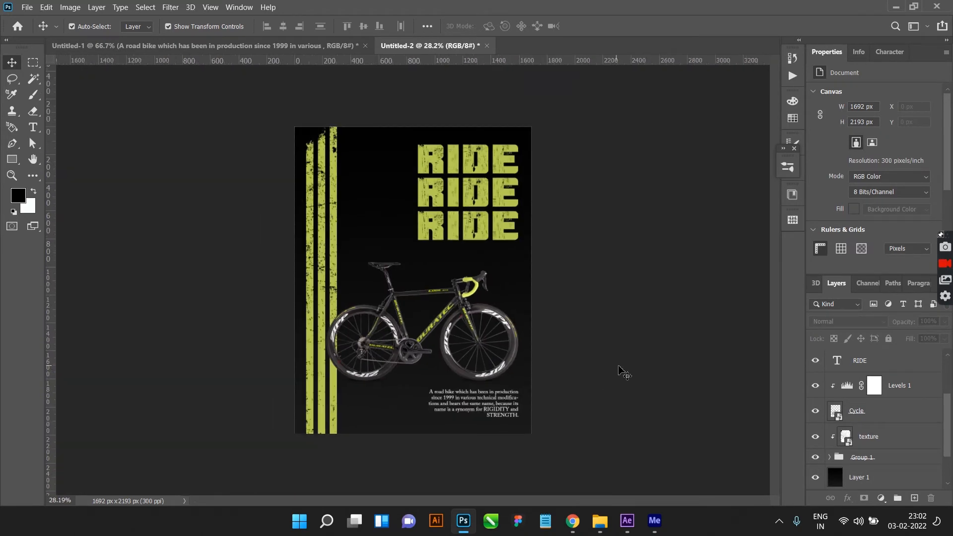
Step: Duplicate the Cycle layer as Cycle copy
scroll(621, 375, up, 2)
click(450, 328)
key(ctrl)
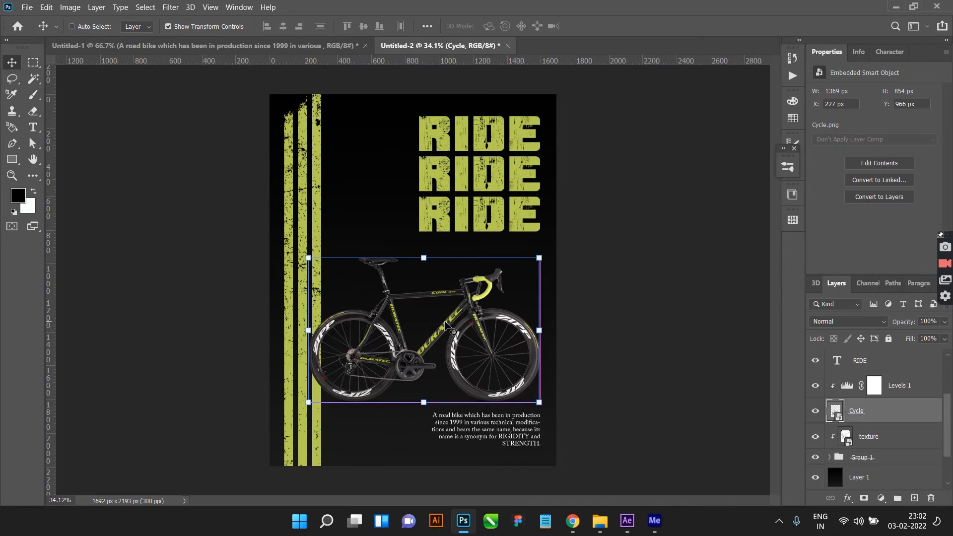
key(ctrl+j)
key(ctrl+z)
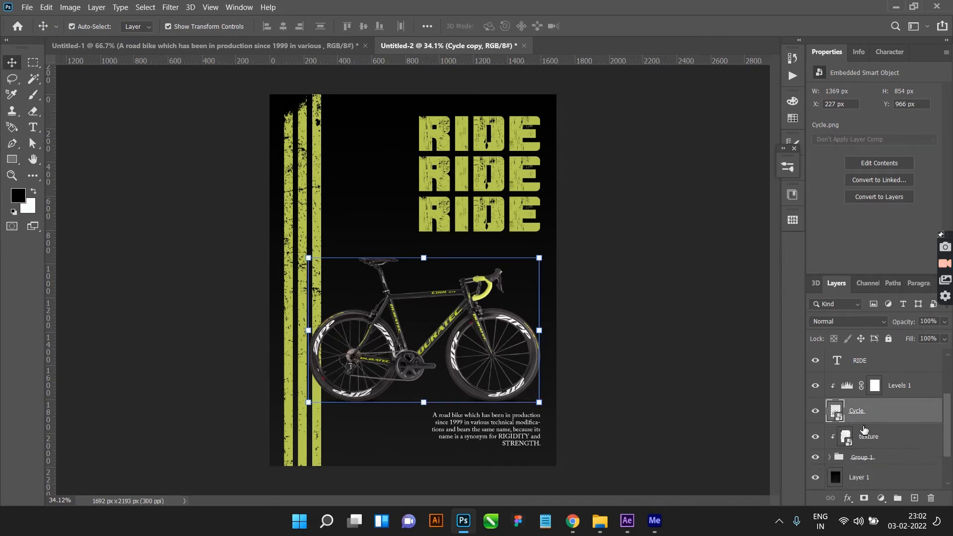
right_click(867, 420)
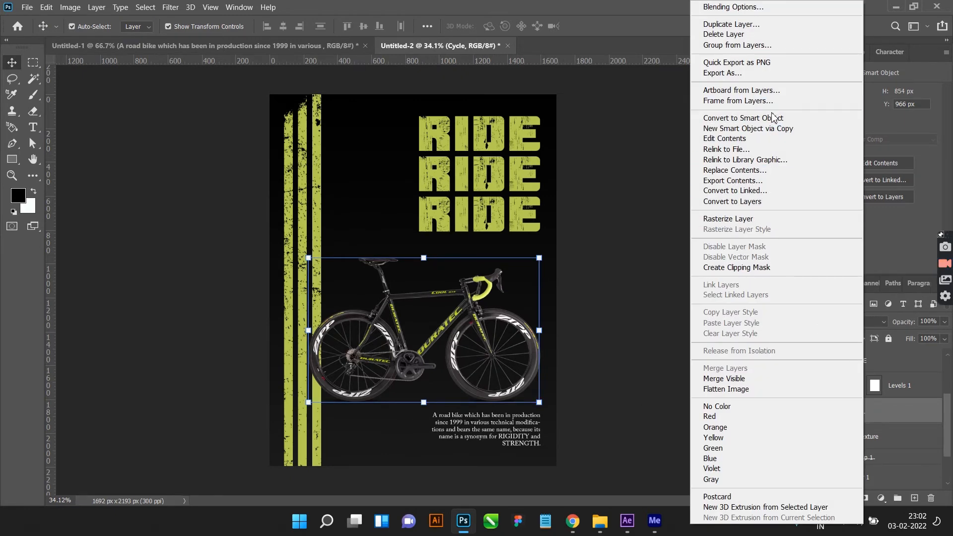
click(753, 24)
click(592, 139)
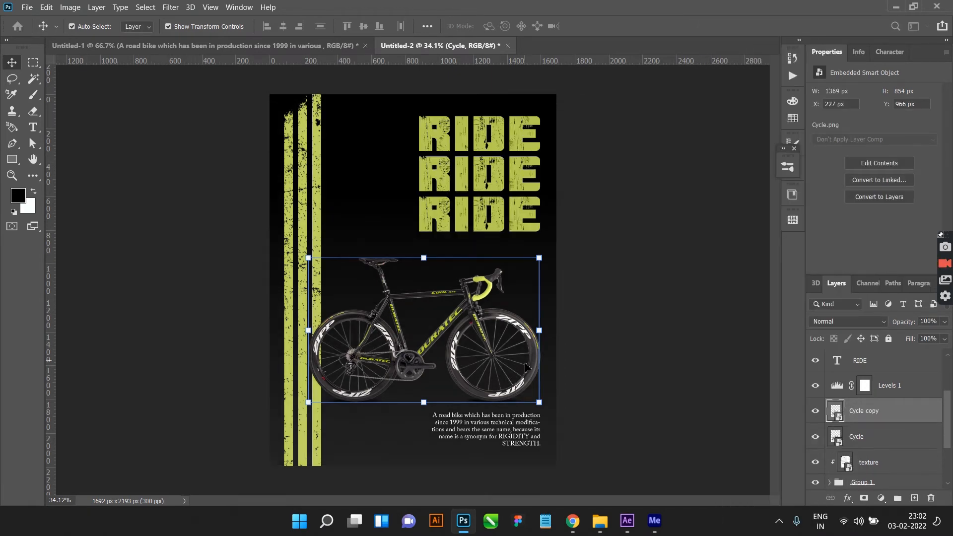
Step: Undo the cycle duplication and convert the Cycle layer together with its clipped Levels adjustment into one smart object
key(ctrl+z)
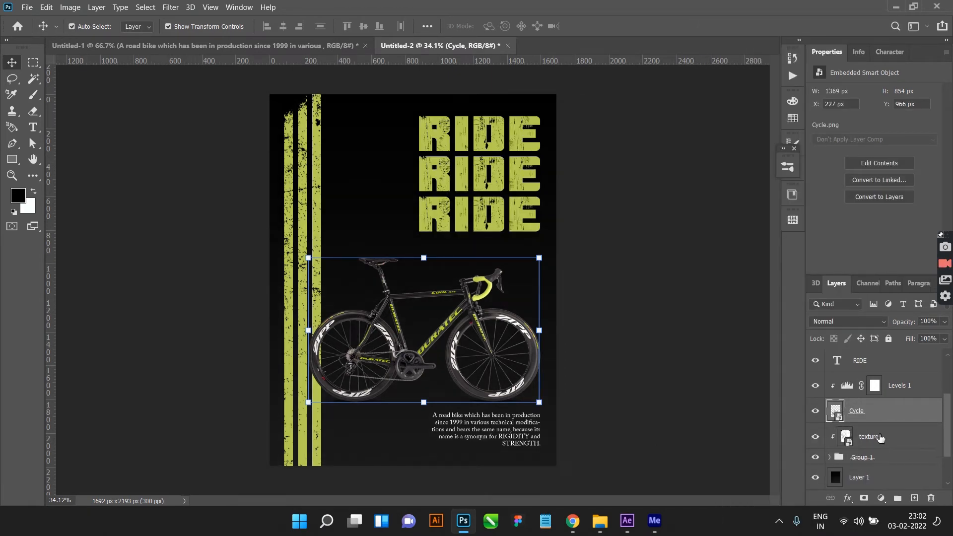
click(909, 387)
right_click(909, 387)
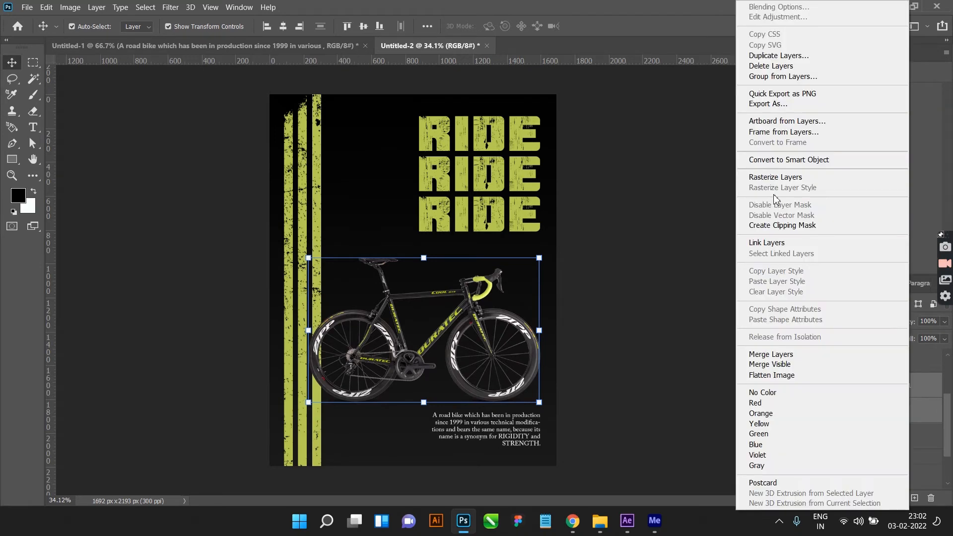
click(795, 159)
Step: Duplicate the combined cycle smart object as Levels 1 copy
right_click(868, 388)
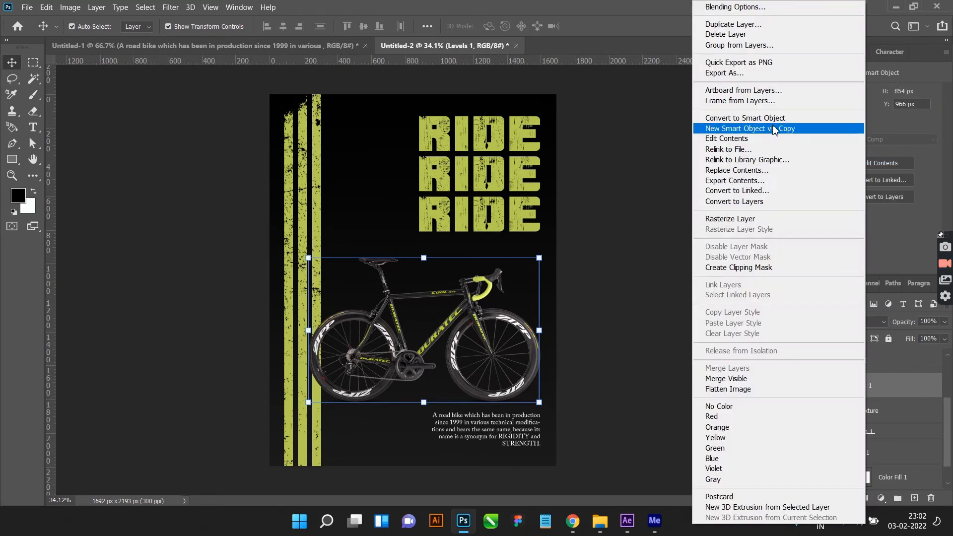
click(749, 25)
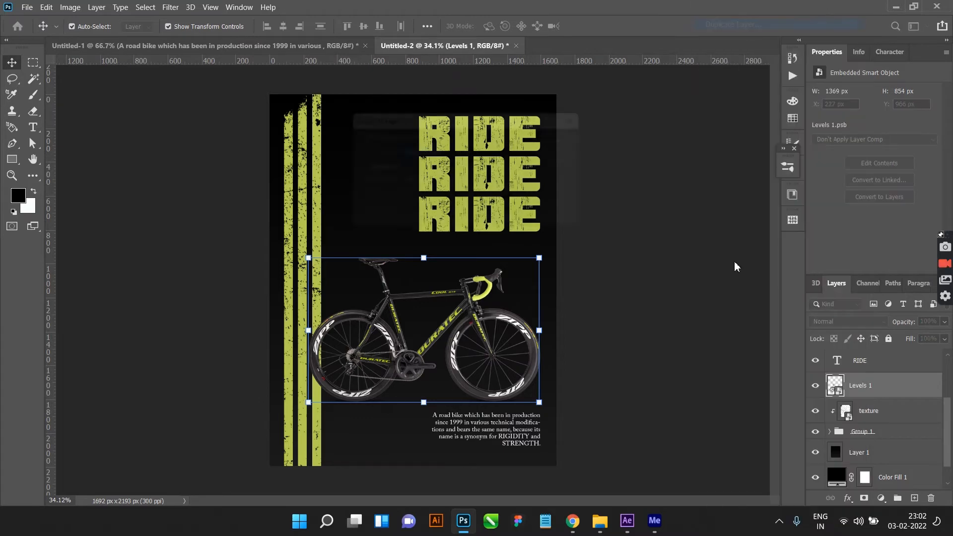
click(573, 139)
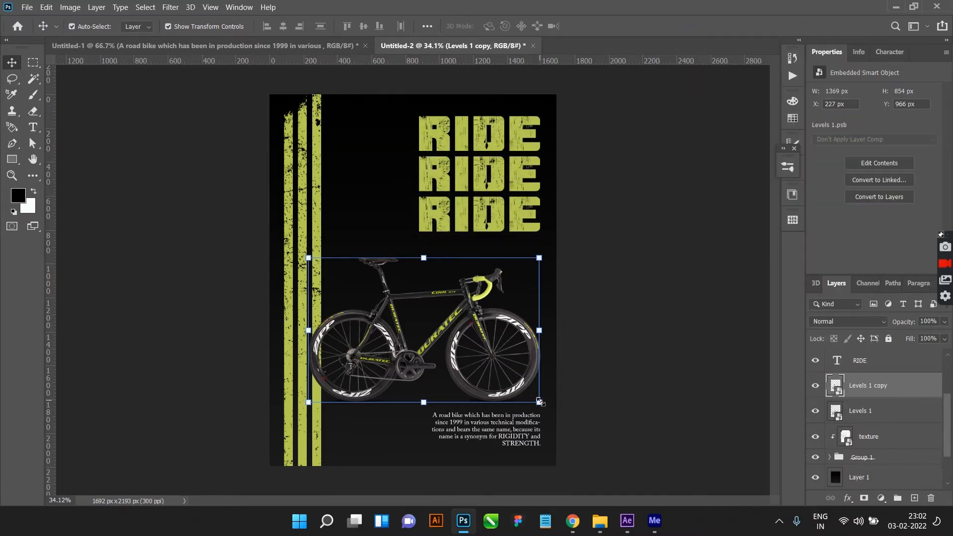
Step: Enlarge the cycle copy to about 2339 × 1458 px, shift it up and to the left, and place it behind the original cycle
drag(539, 402, 622, 453)
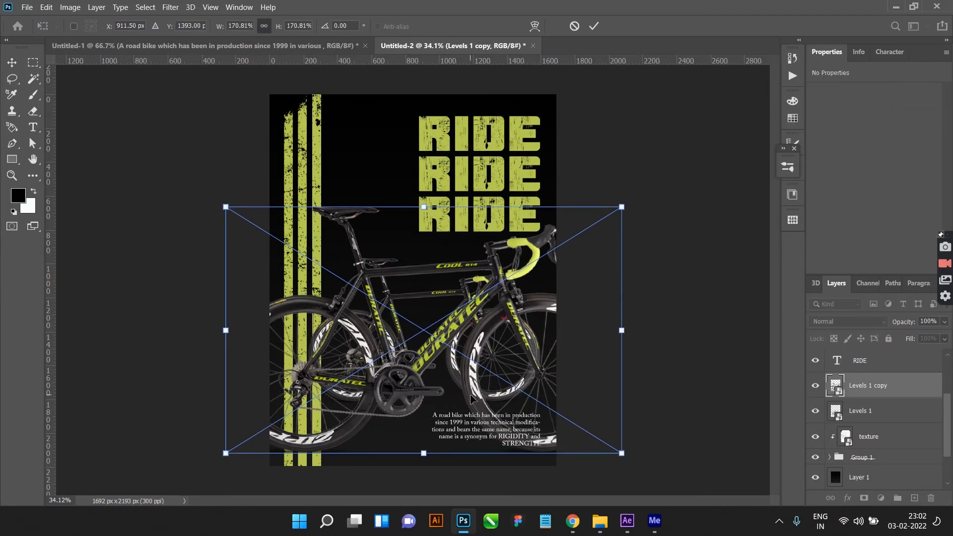
drag(511, 408, 457, 383)
click(594, 26)
drag(874, 386, 877, 420)
Step: Reduce the cycle copy's fill to 23% and move it to about X -222 px, Y 470 px
click(944, 339)
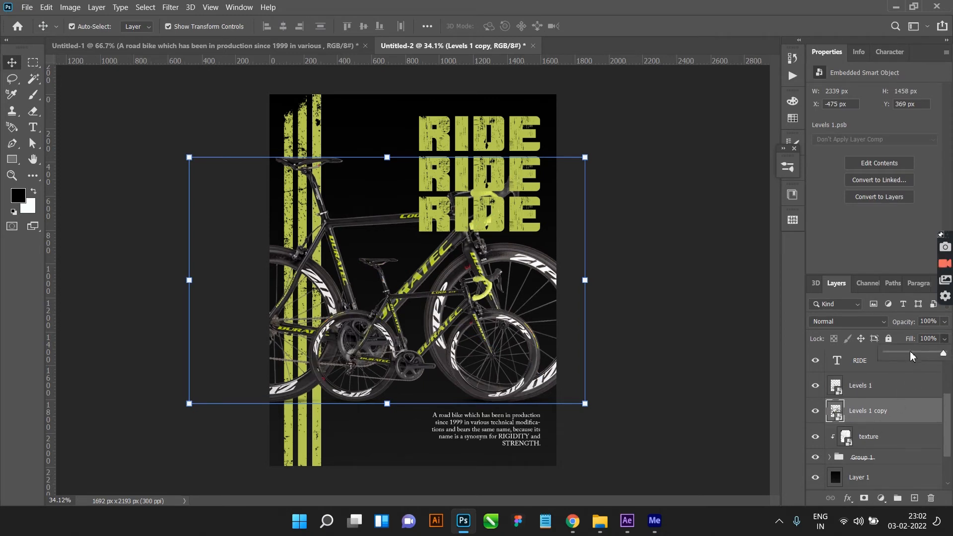
drag(896, 354, 900, 355)
drag(527, 262, 572, 279)
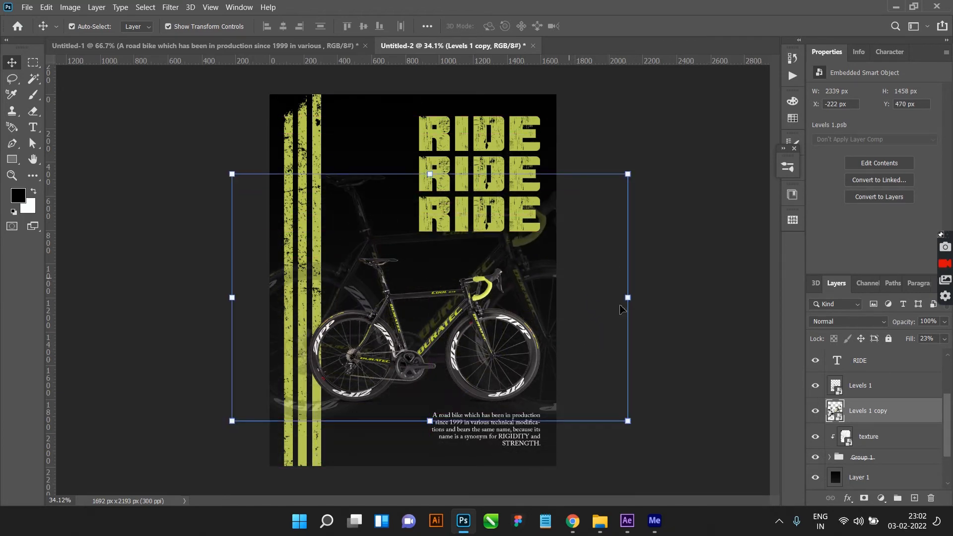
Step: Enlarge the cycle copy to about 3372 × 2104 px at about X 623, Y -75 px, and lower its fill to a faint background image
drag(622, 423, 744, 456)
drag(520, 293, 751, 259)
click(594, 26)
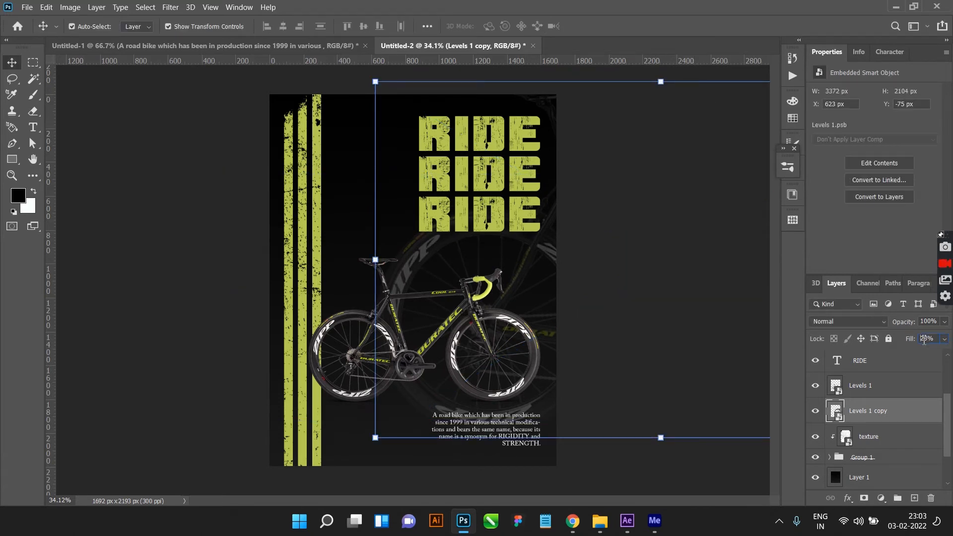
text(3)
key(Return)
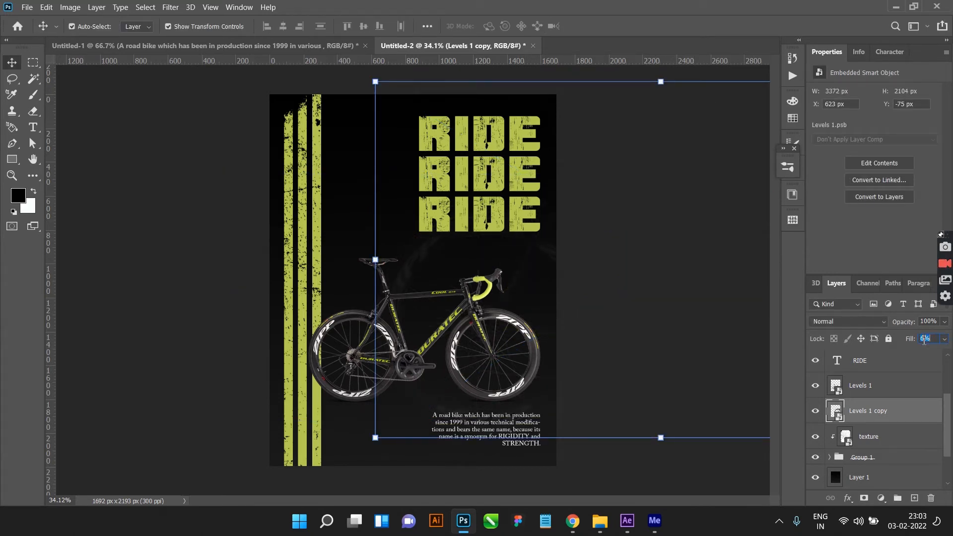
Step: Add a new empty layer between the original cycle and its faint enlarged copy
click(210, 232)
scroll(396, 298, up, 2)
scroll(407, 292, up, 2)
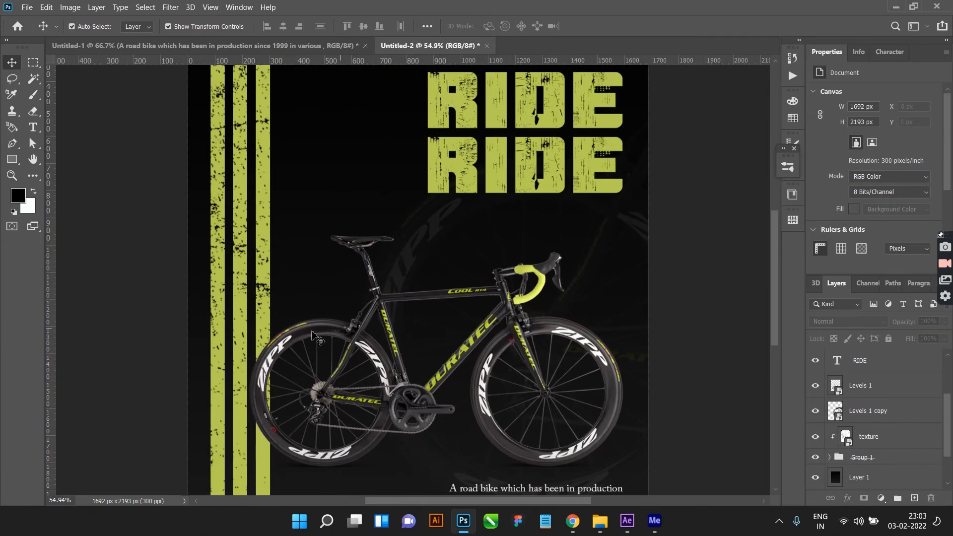
scroll(380, 401, up, 1)
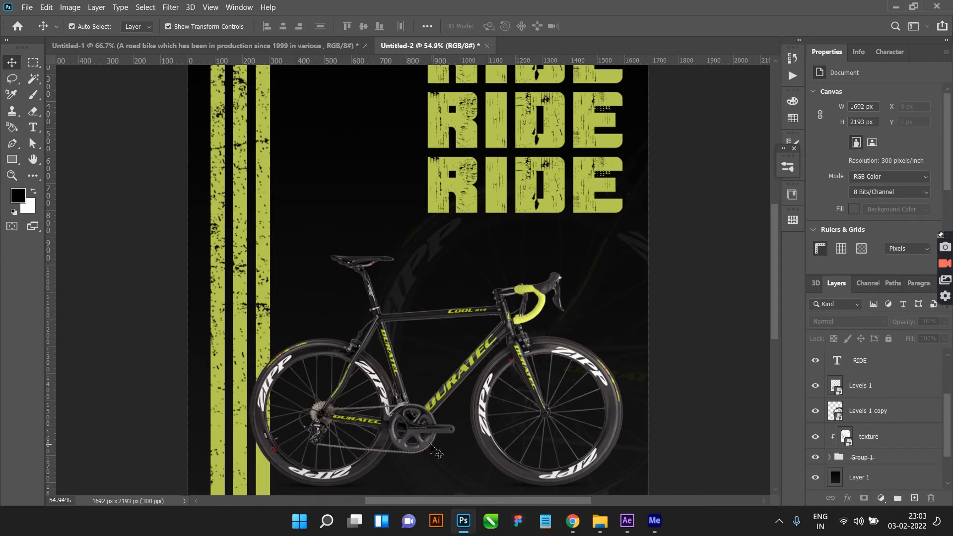
scroll(437, 453, down, 1)
scroll(430, 390, down, 2)
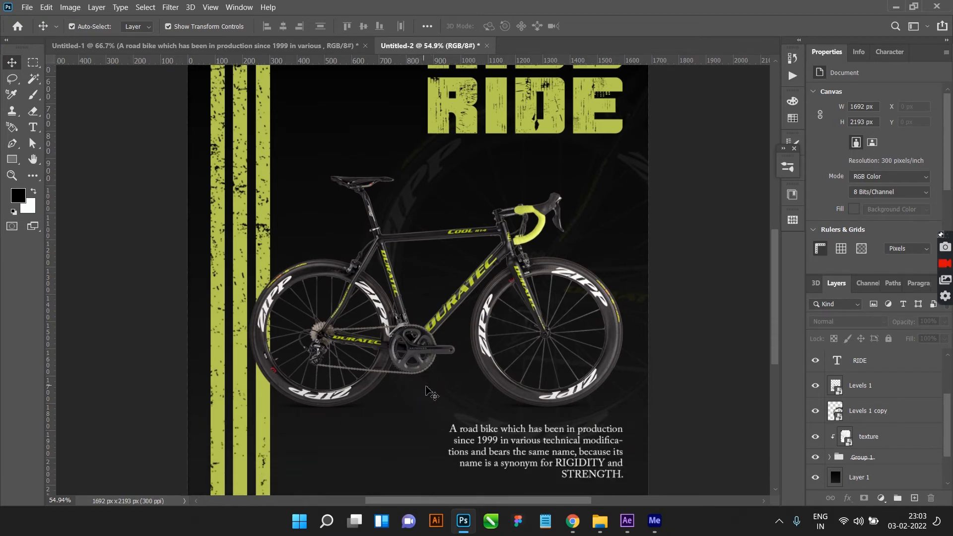
click(518, 381)
click(860, 390)
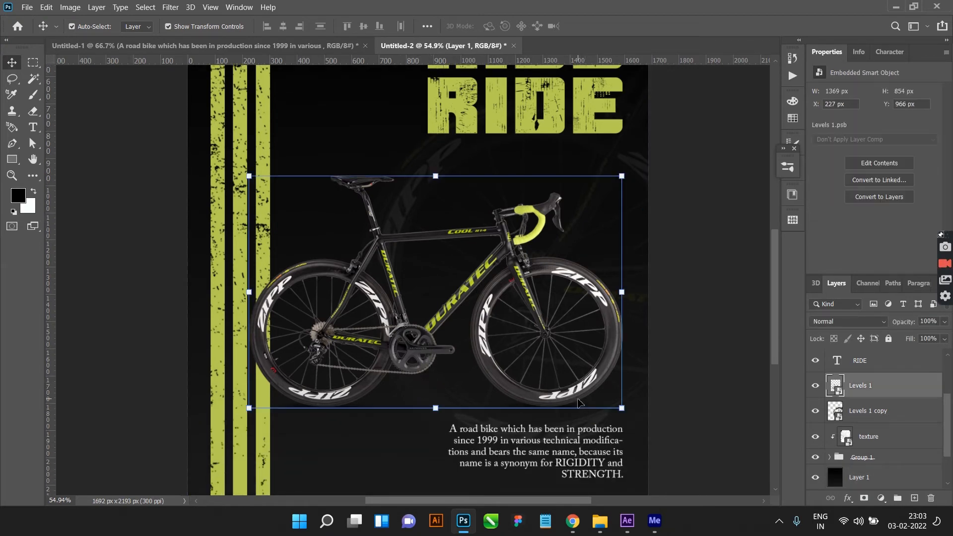
click(875, 416)
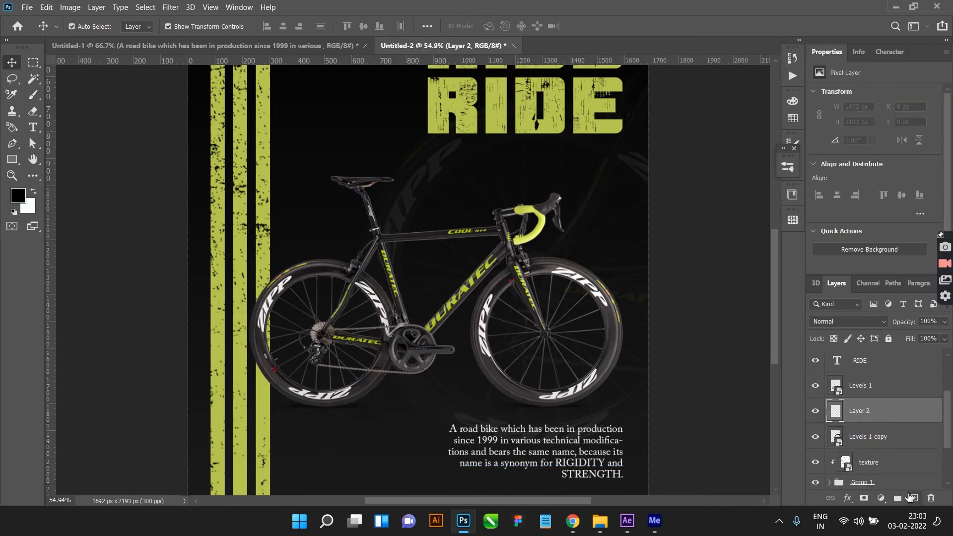
click(915, 499)
Step: Paint a soft black shadow about 1010 px wide beneath the cycle's wheels, using the Brush at size 70 and 21% opacity
key(b)
scroll(436, 409, up, 3)
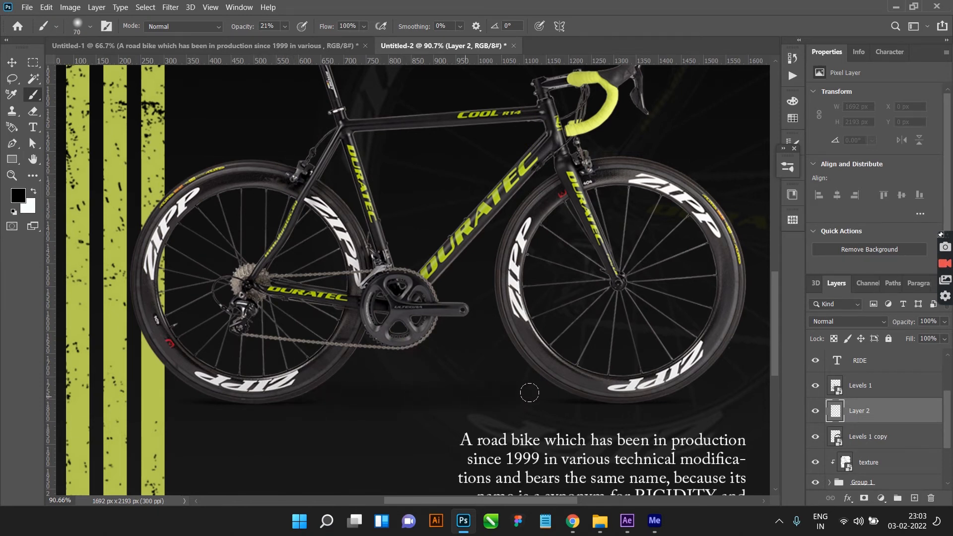
drag(530, 393, 585, 390)
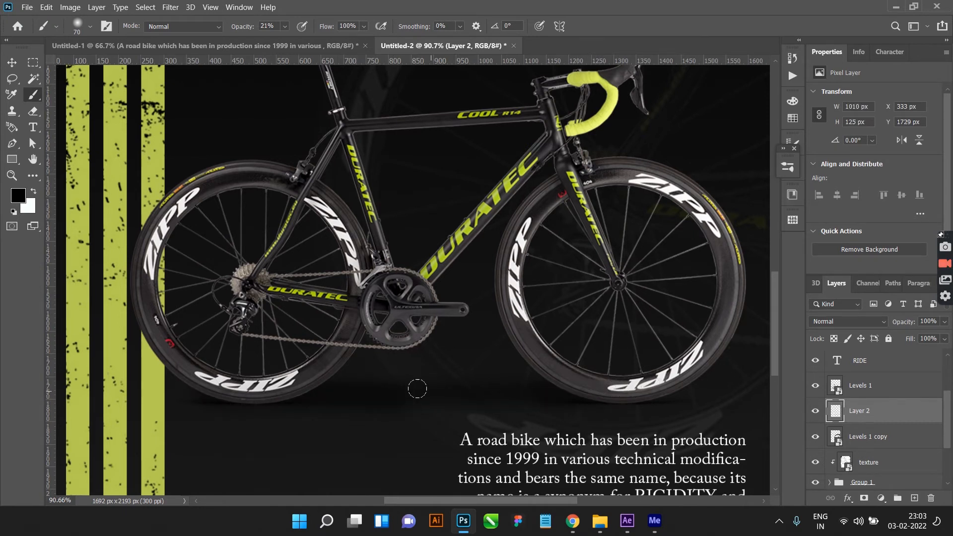
Step: Flatten the painted shadow under the wheels to 45.60% of its height, keeping its width
scroll(572, 428, down, 5)
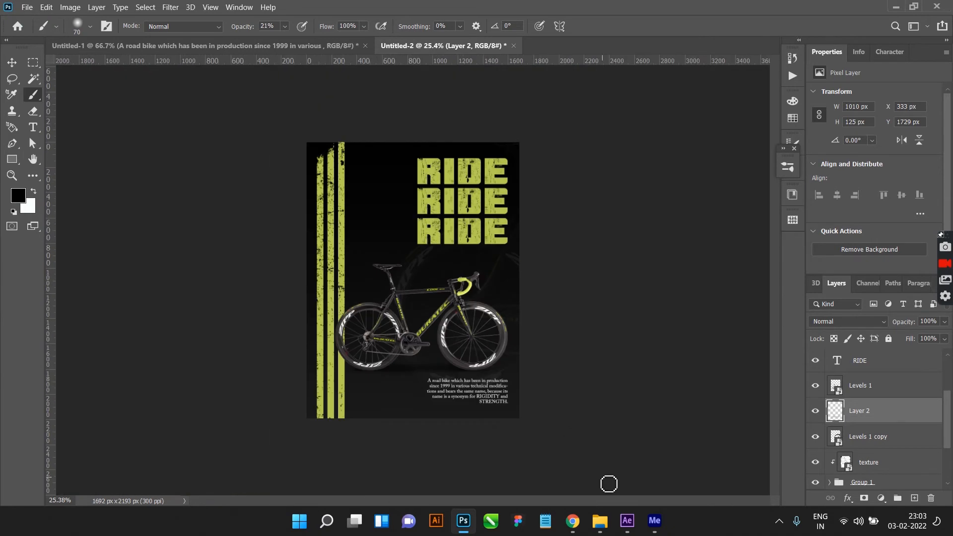
scroll(545, 401, down, 1)
key(v)
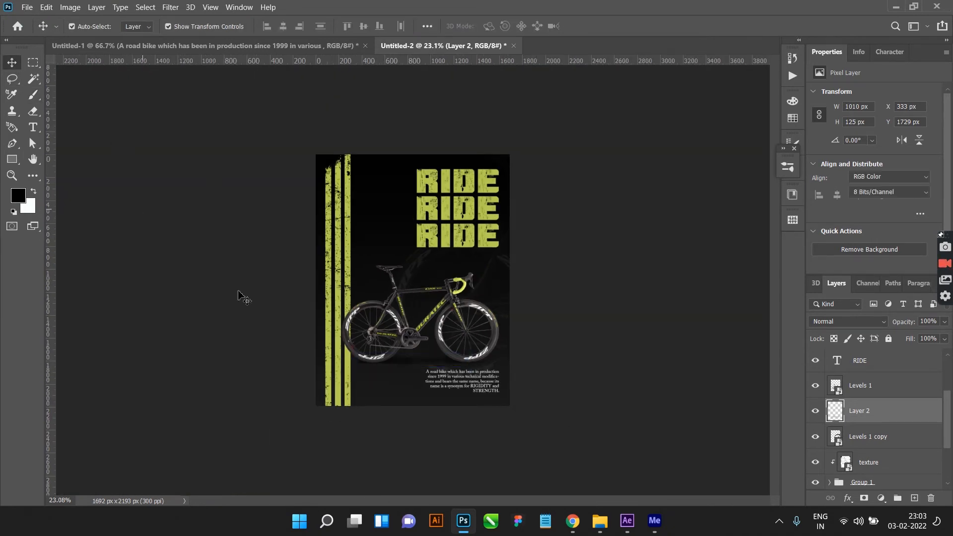
scroll(425, 360, up, 4)
key(ctrl+t)
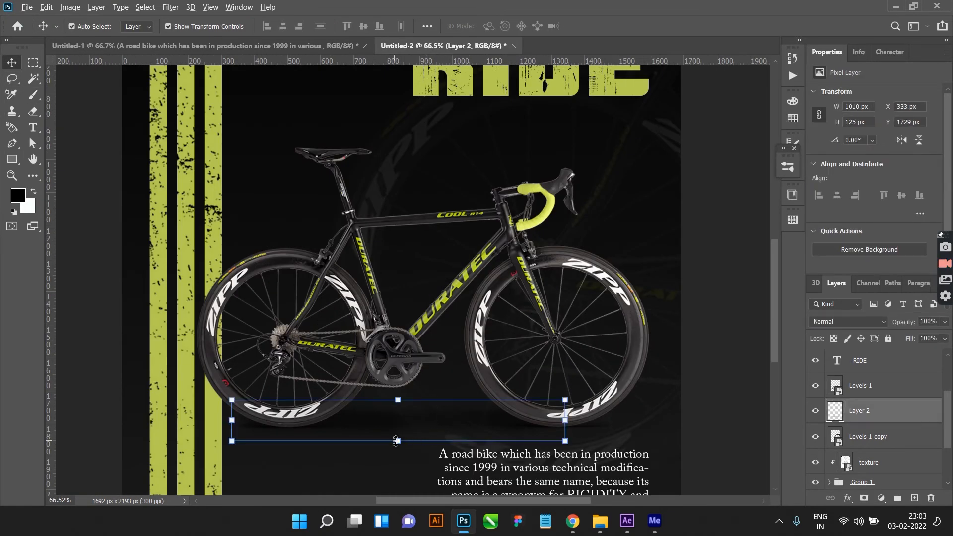
drag(396, 447, 392, 436)
click(615, 26)
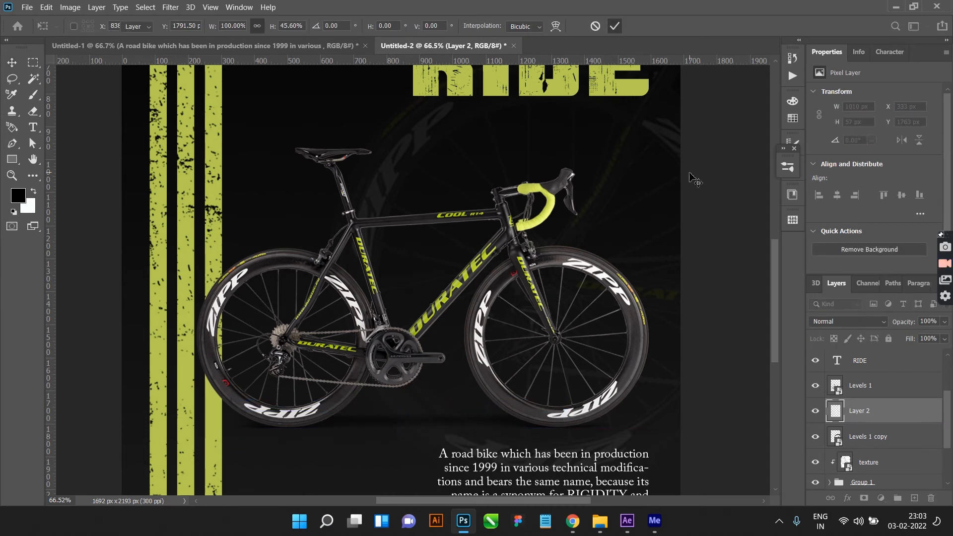
Step: Examine the poster's overall composition with the cycle's ground shadow and faint background wheel
scroll(699, 211, down, 1)
scroll(706, 242, down, 2)
scroll(651, 395, down, 2)
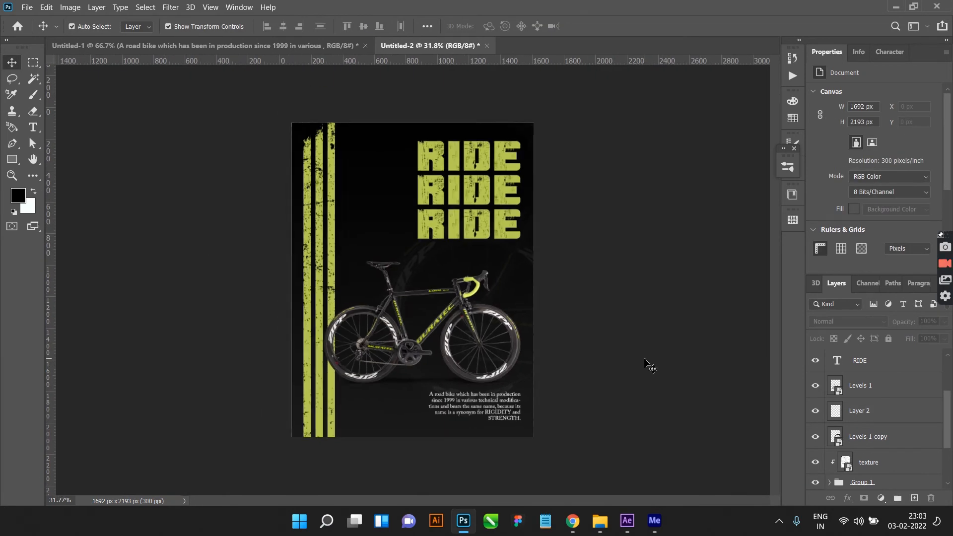
scroll(443, 355, up, 3)
scroll(467, 378, down, 2)
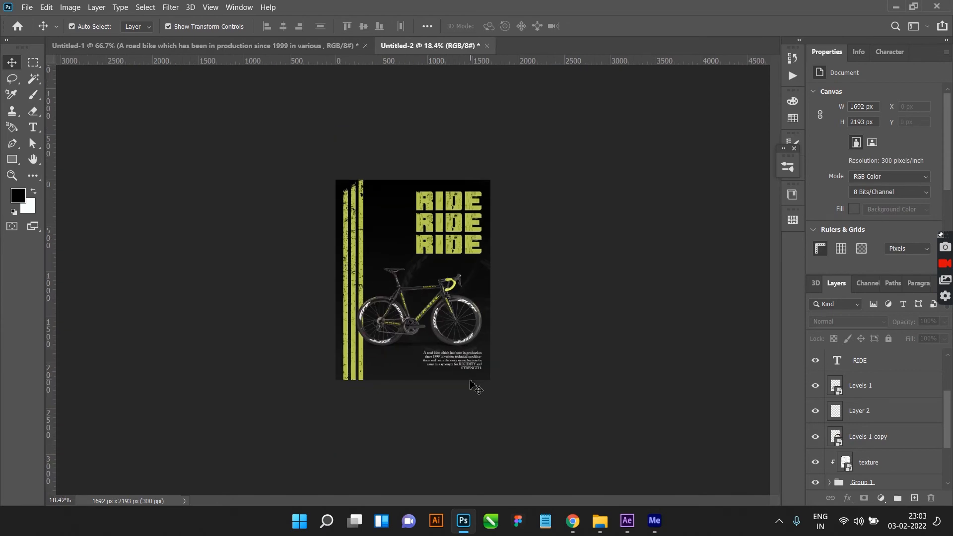
scroll(472, 385, up, 3)
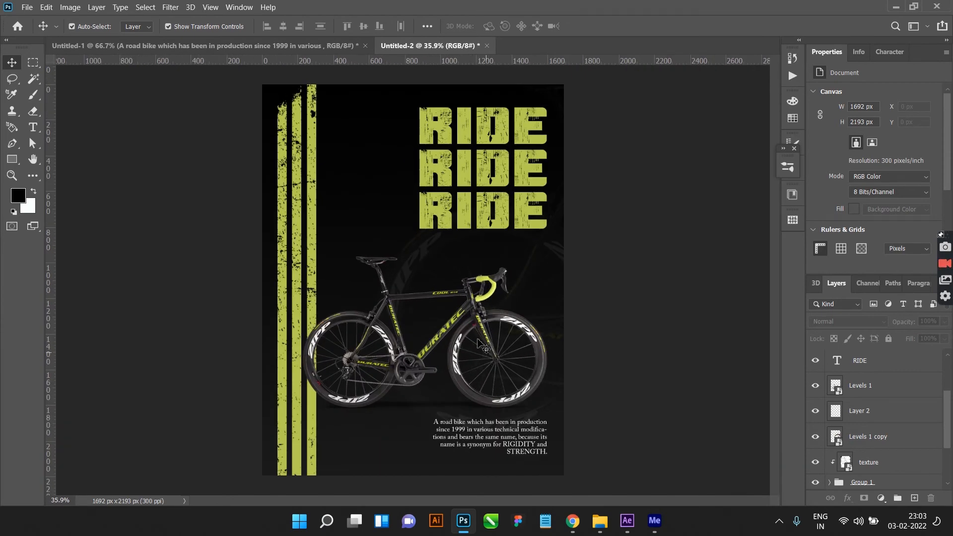
scroll(478, 343, down, 1)
scroll(489, 337, down, 1)
scroll(431, 311, up, 2)
scroll(432, 309, down, 2)
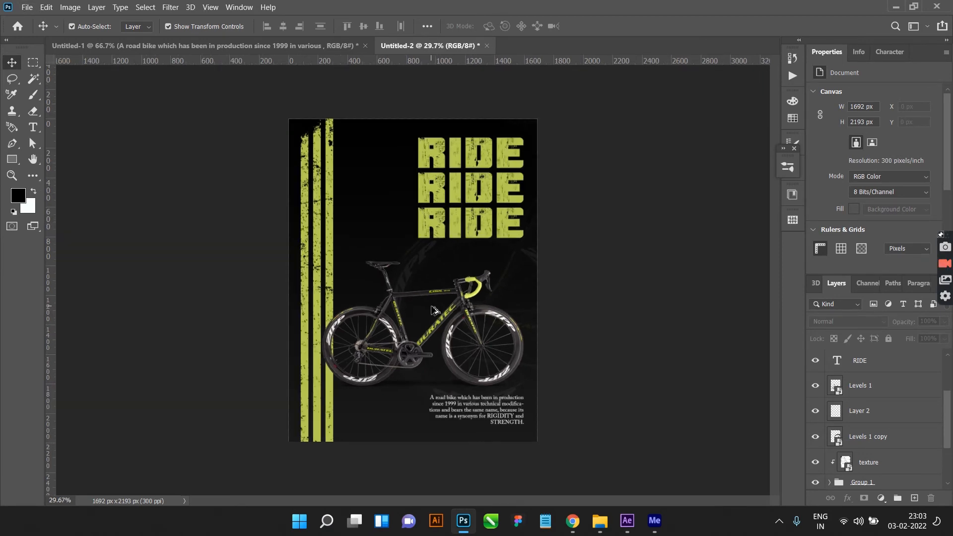
Step: Recolor all three RIDE titles to white (ffffff)
scroll(440, 293, up, 4)
click(495, 216)
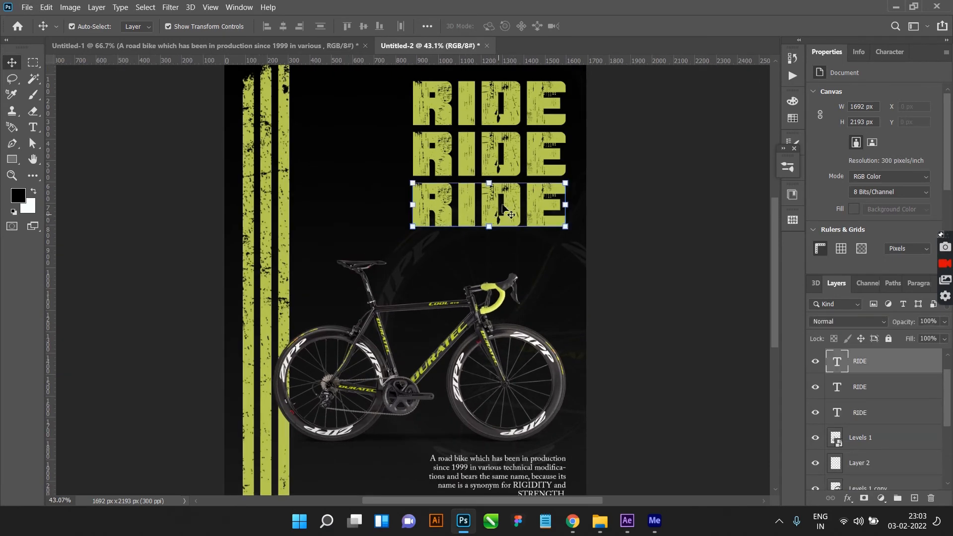
shift+click(509, 161)
shift+click(532, 105)
click(907, 243)
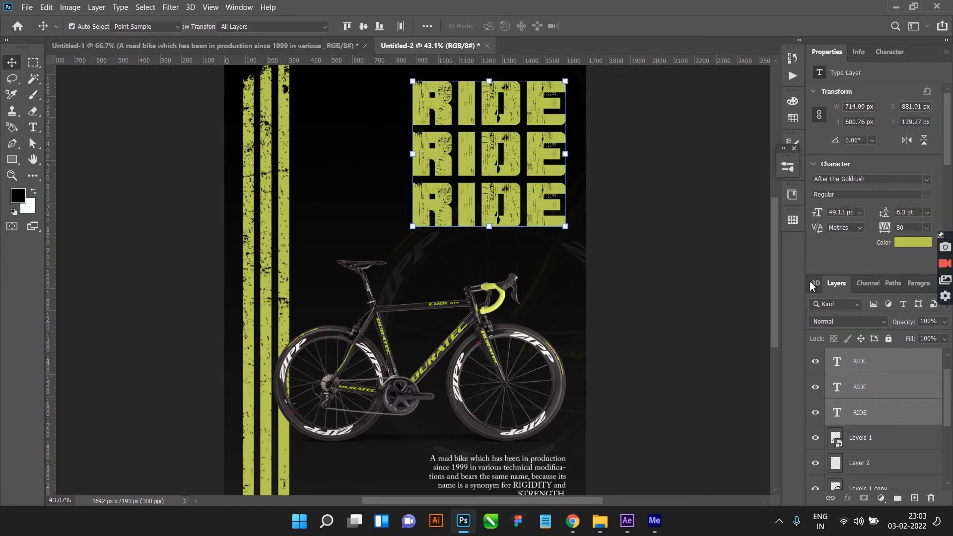
drag(674, 298, 621, 288)
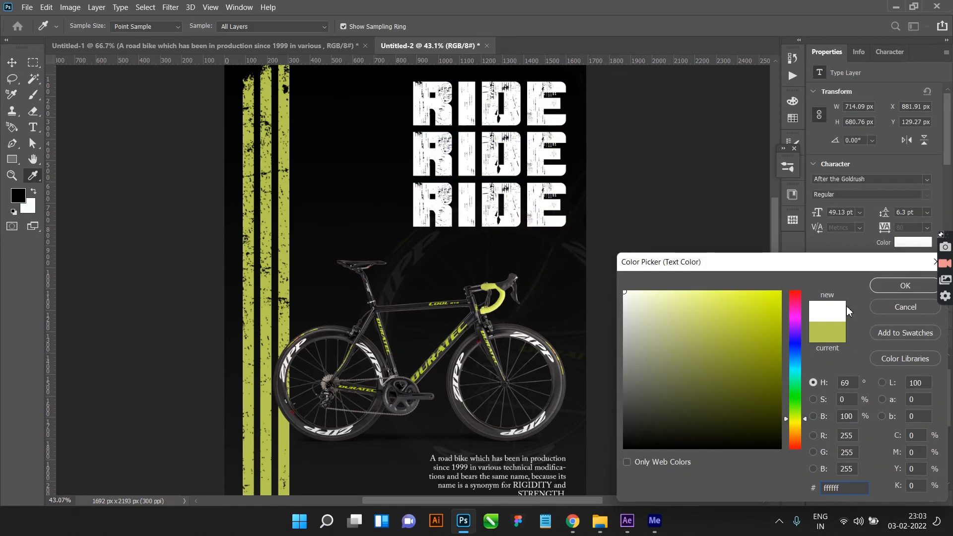
click(894, 287)
Step: Review the whole poster with the white titles, checking the cycle, stripes and description against them
scroll(644, 323, down, 8)
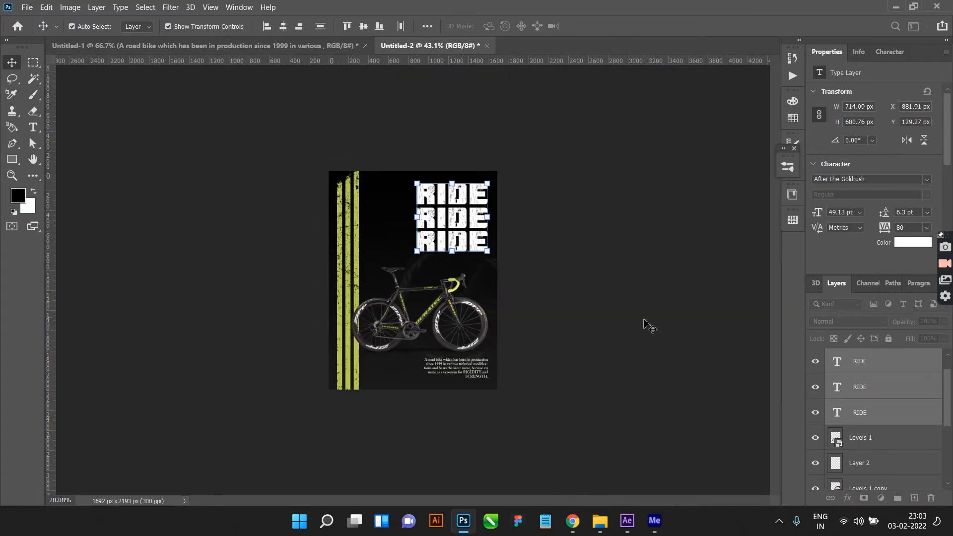
click(591, 336)
scroll(509, 317, up, 5)
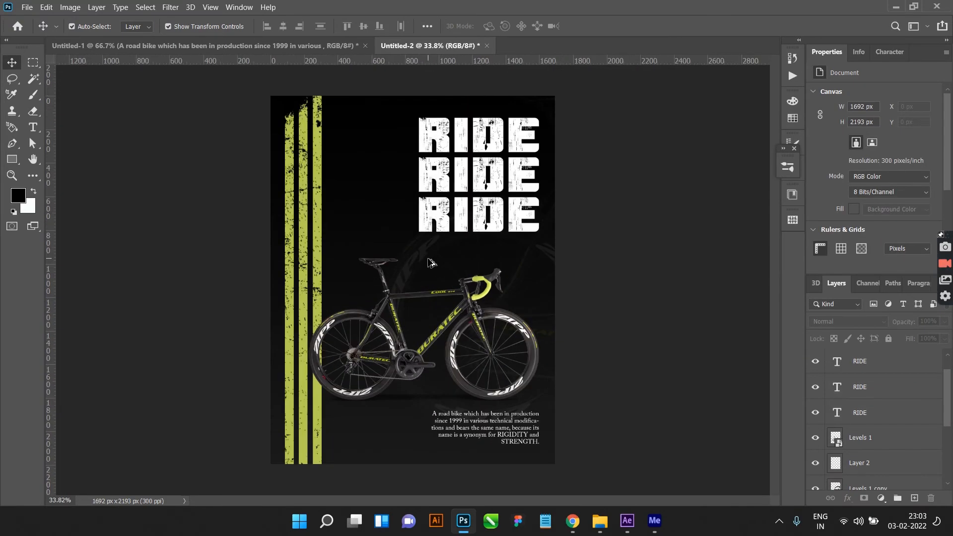
scroll(428, 259, up, 2)
scroll(430, 263, down, 2)
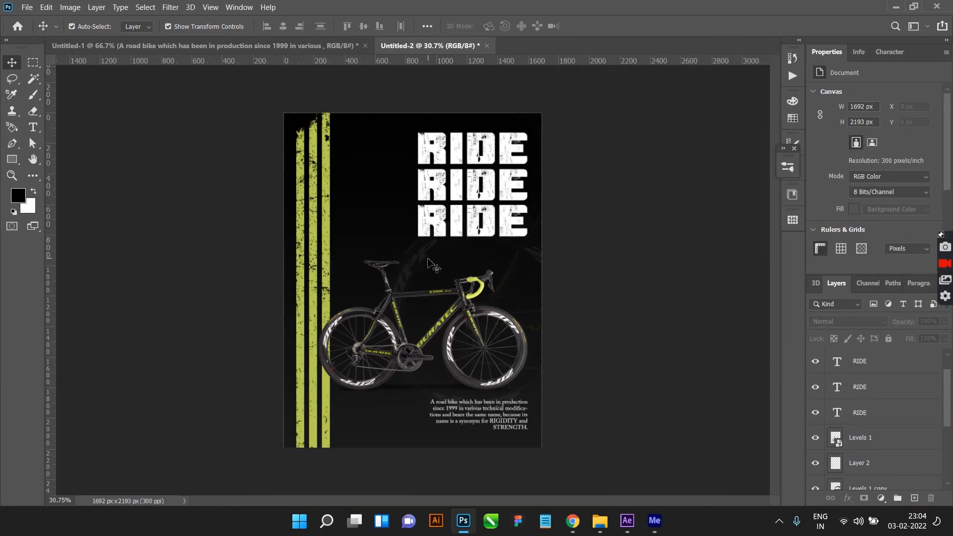
scroll(402, 417, up, 1)
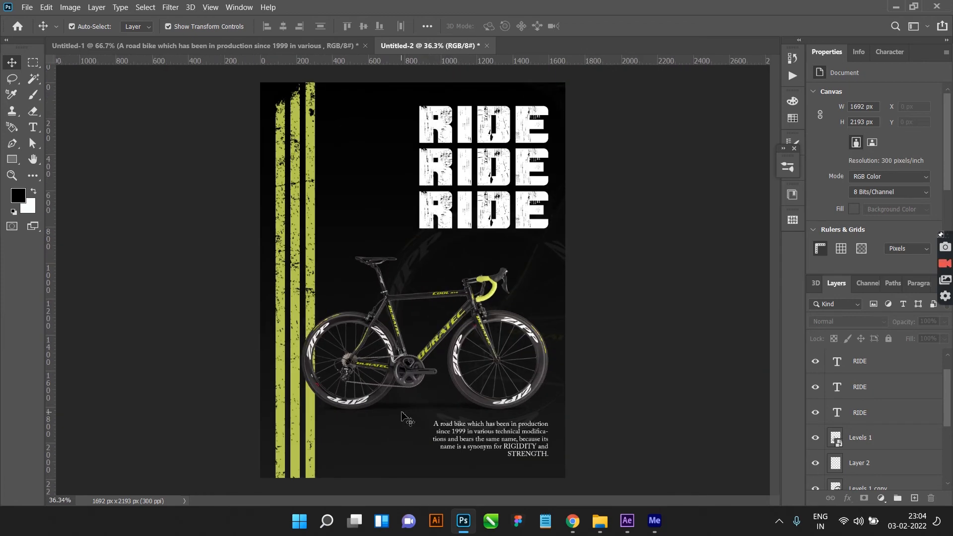
click(403, 416)
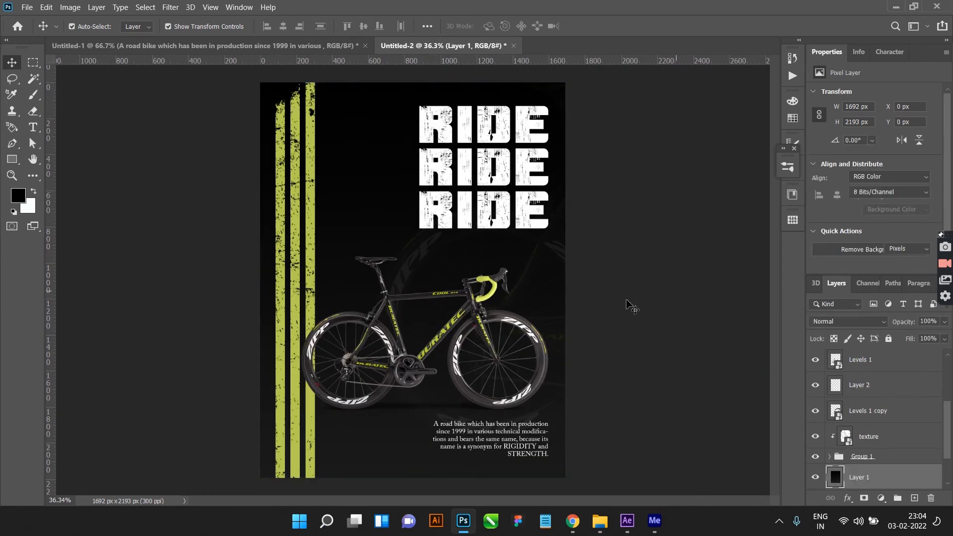
click(631, 305)
scroll(534, 308, down, 1)
scroll(496, 304, up, 4)
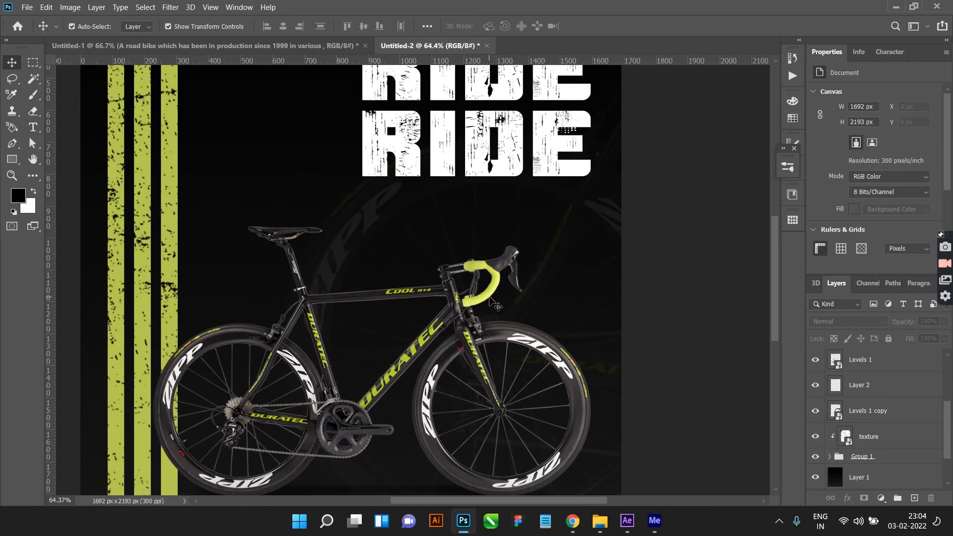
scroll(493, 302, down, 5)
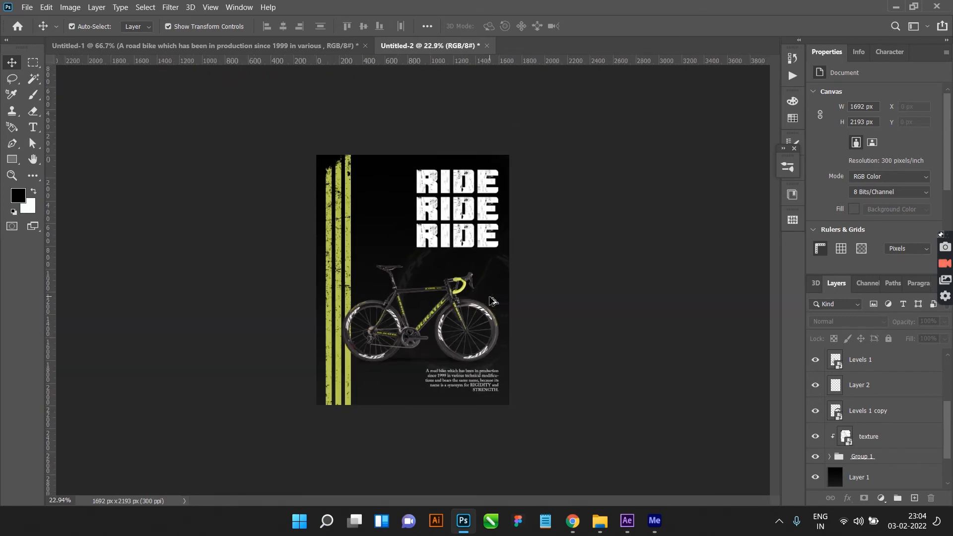
scroll(493, 301, up, 2)
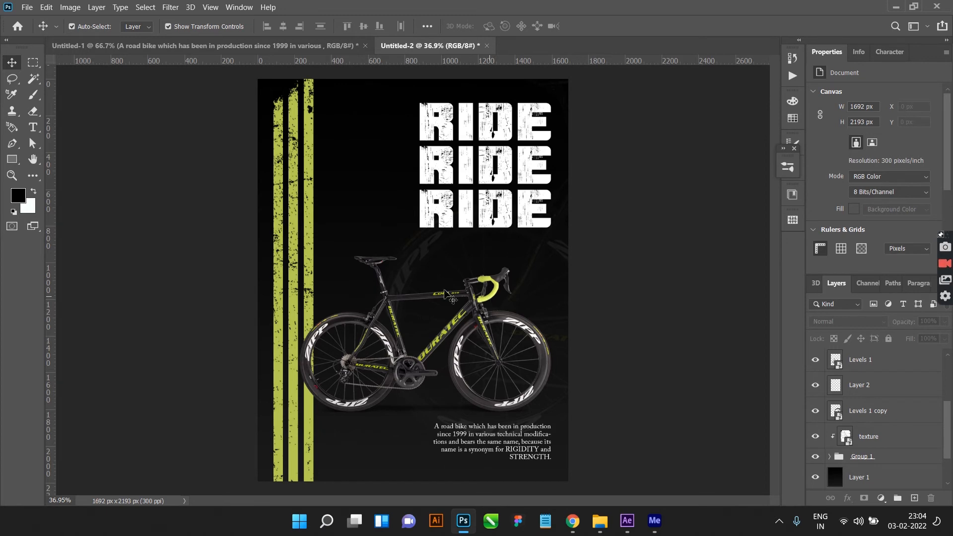
key(p)
click(236, 204)
drag(371, 282, 379, 402)
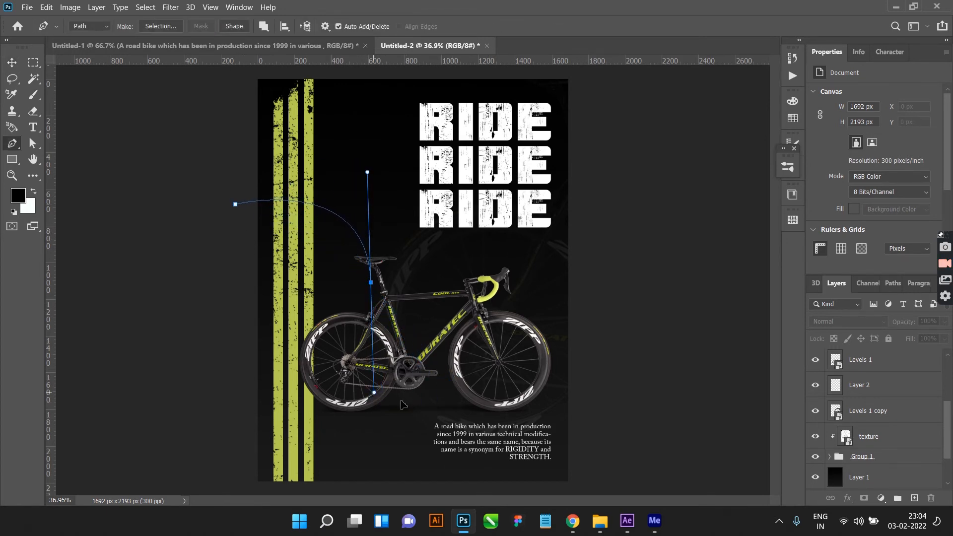
drag(528, 409, 659, 446)
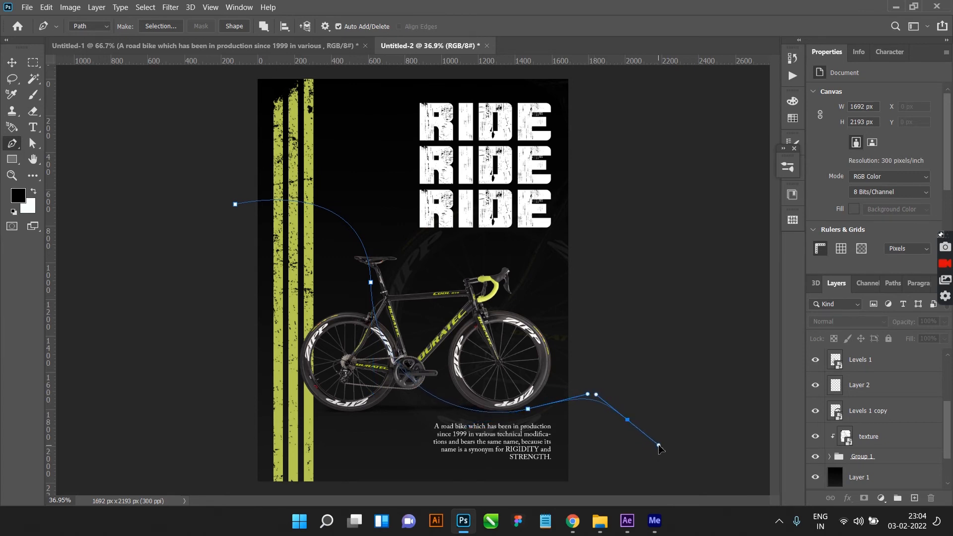
key(ctrl+z)
key(ctrl+z)
key(ctrl+z)
key(ctrl+z)
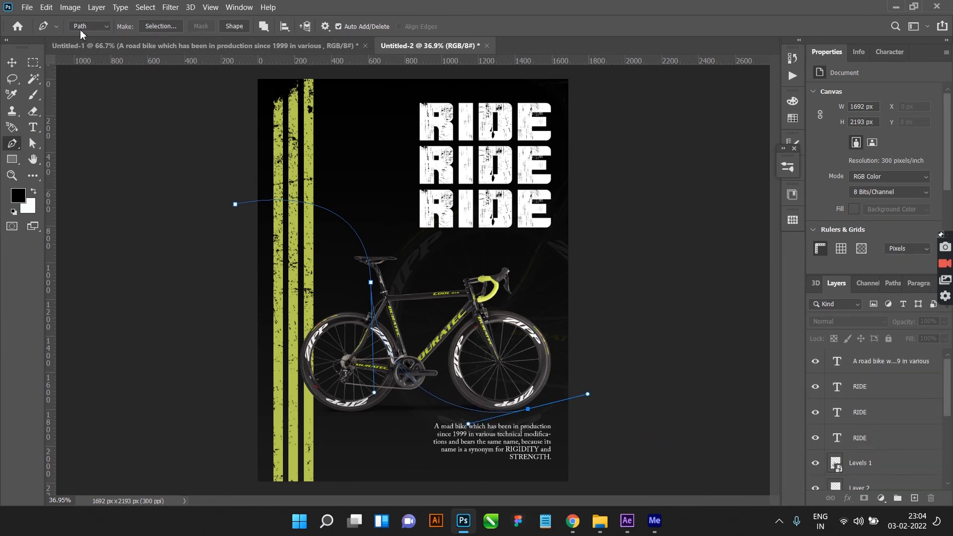
Step: Try a pen-drawn shape with a white 7.88 px stroke, curving from beyond the poster's left edge across the cycle and past its right edge
click(84, 27)
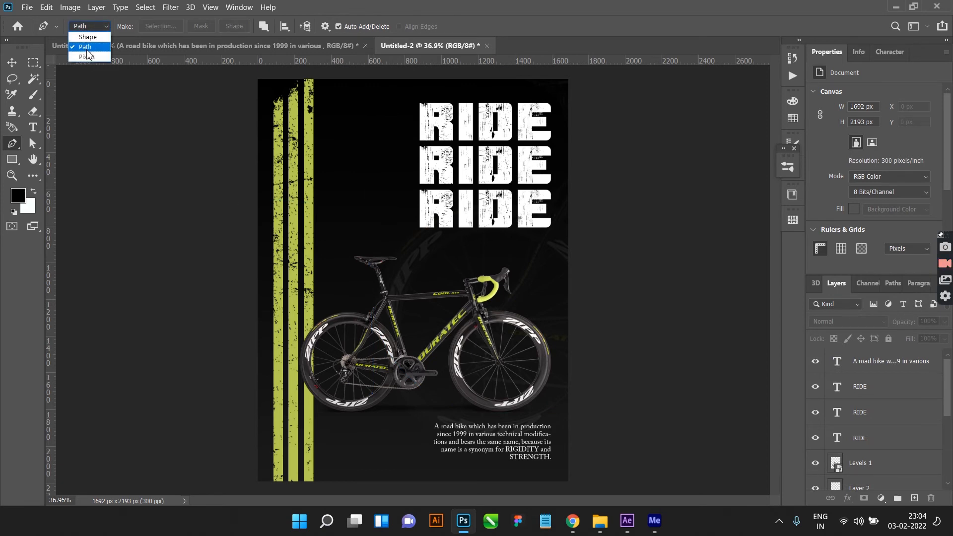
click(88, 38)
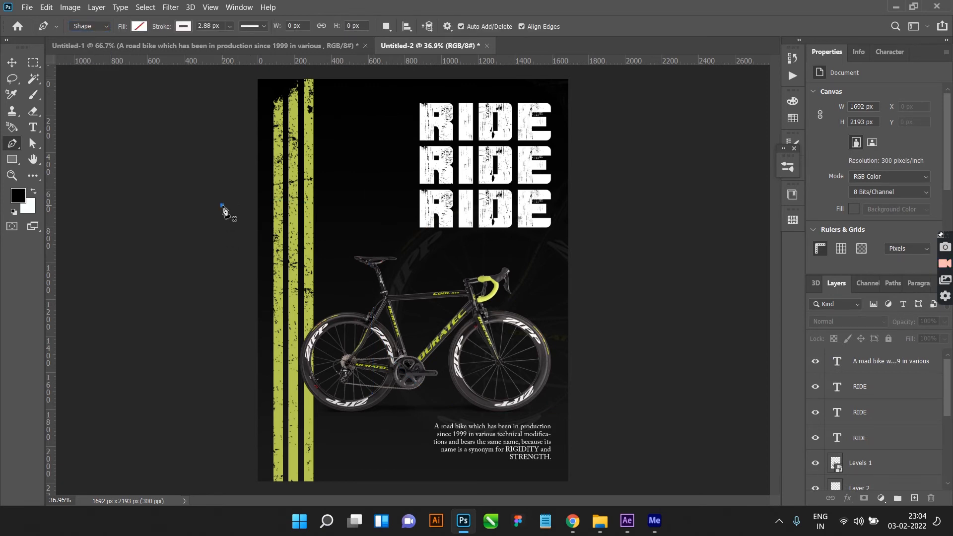
drag(367, 276, 450, 400)
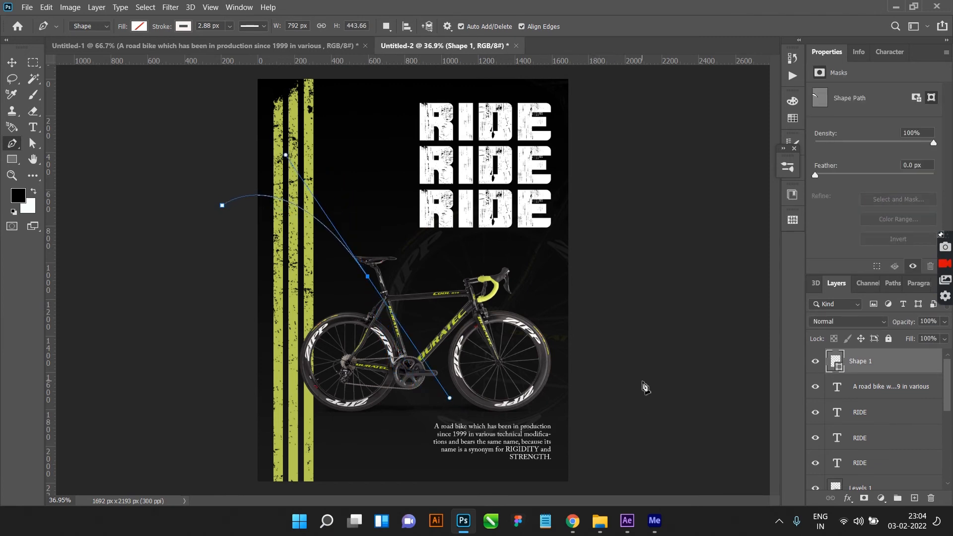
drag(643, 381, 823, 306)
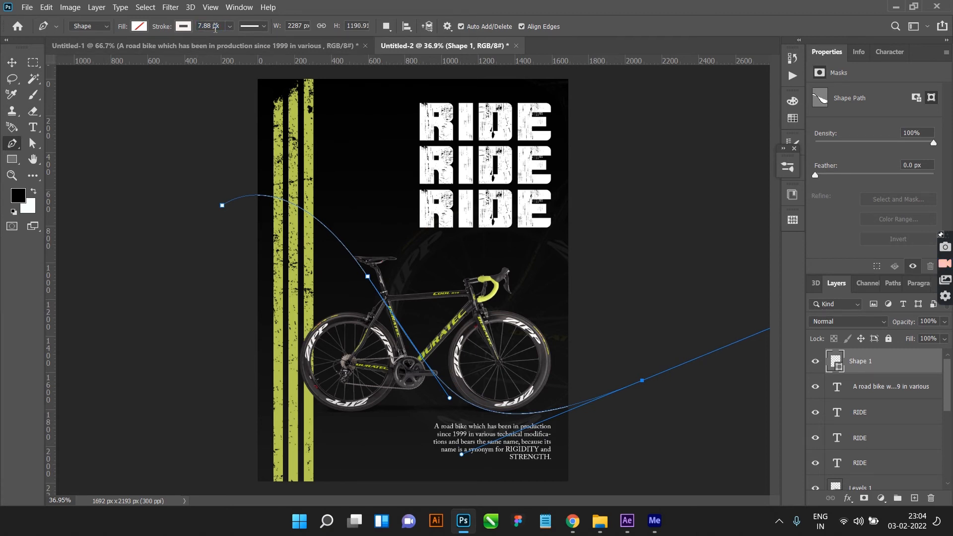
click(11, 63)
scroll(184, 204, down, 2)
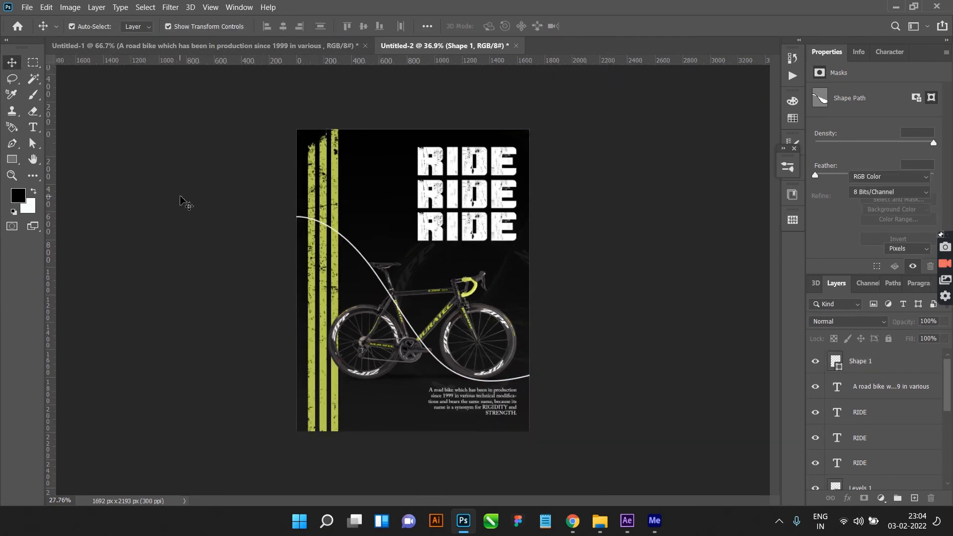
Step: Place the curve's layer behind the cycle, directly above the stripe texture, and add an Outer Glow to it
scroll(365, 275, up, 3)
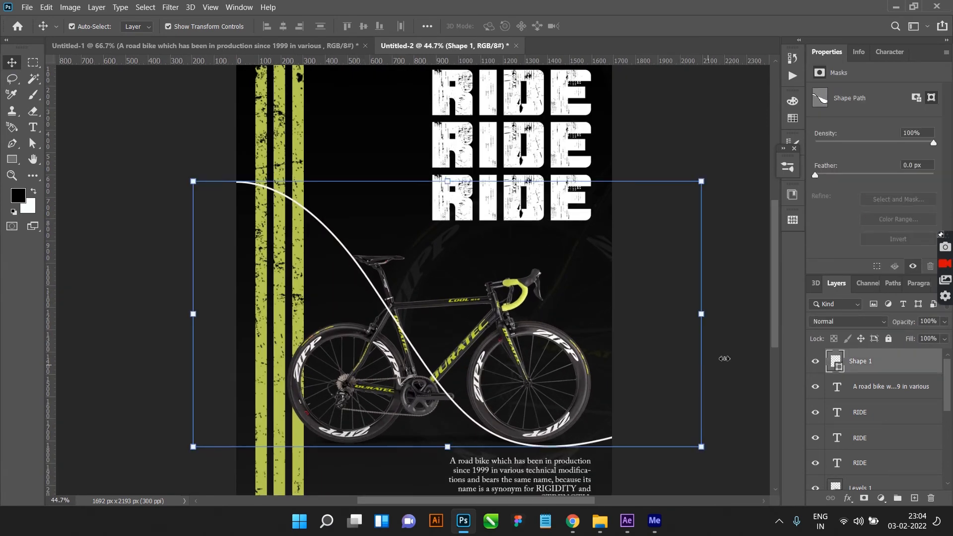
mouse_move(855, 369)
mouse_down()
mouse_move(844, 531)
mouse_move(871, 371)
mouse_up()
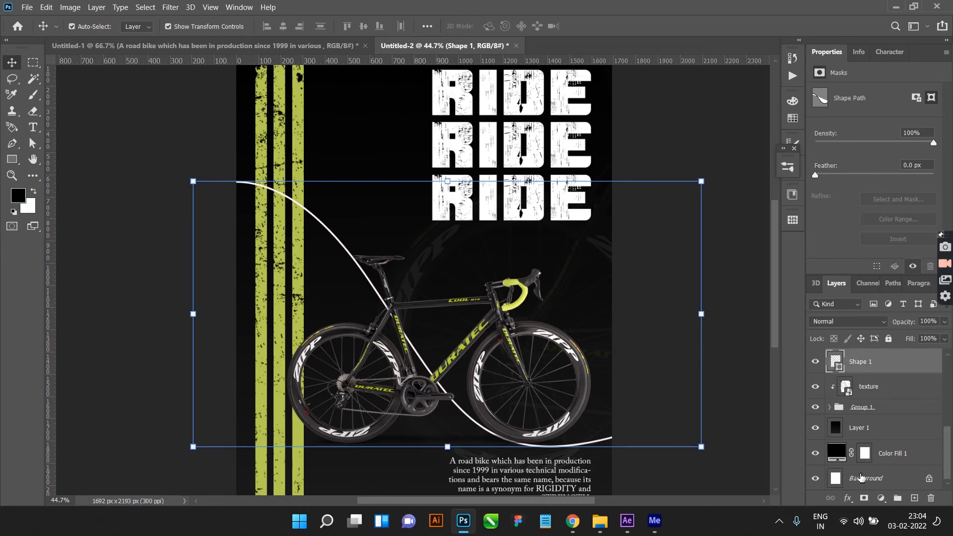
click(849, 498)
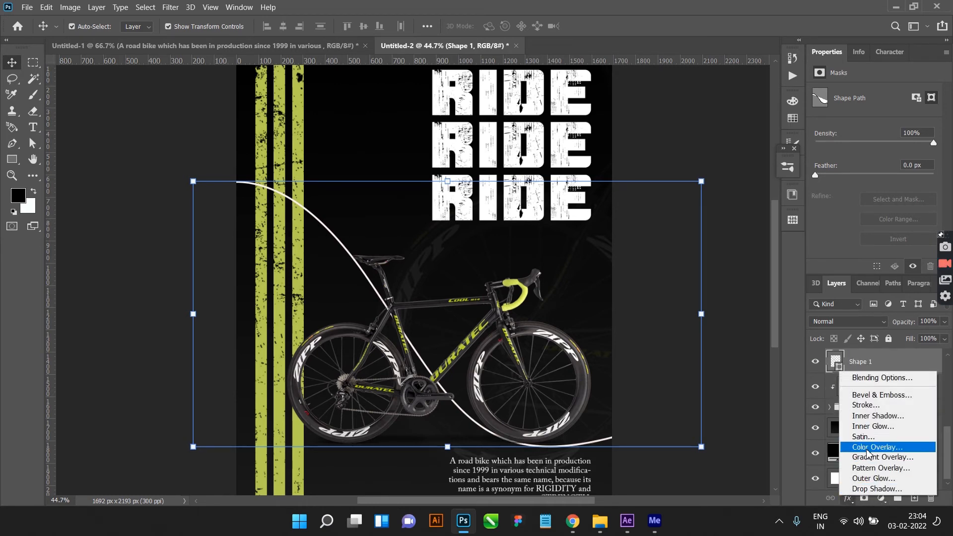
click(872, 479)
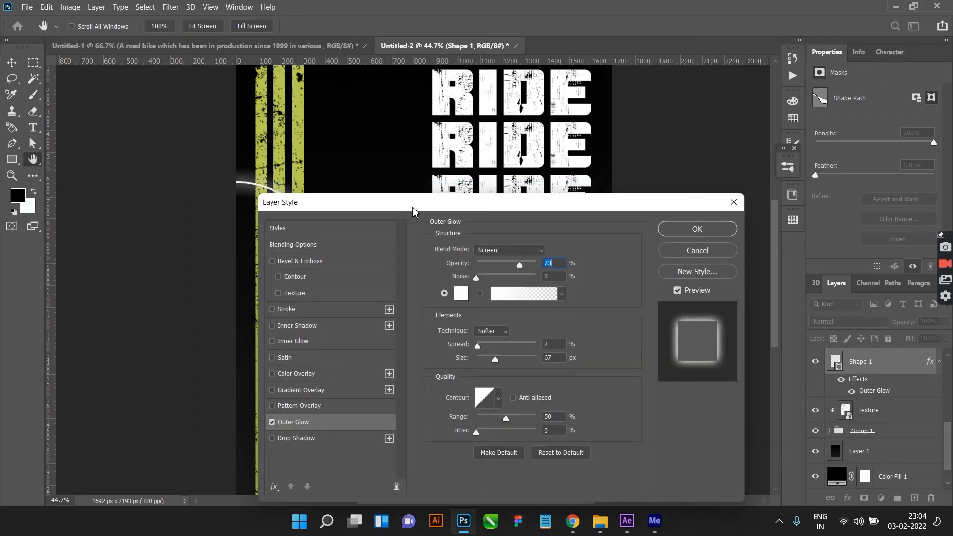
drag(413, 212, 99, 63)
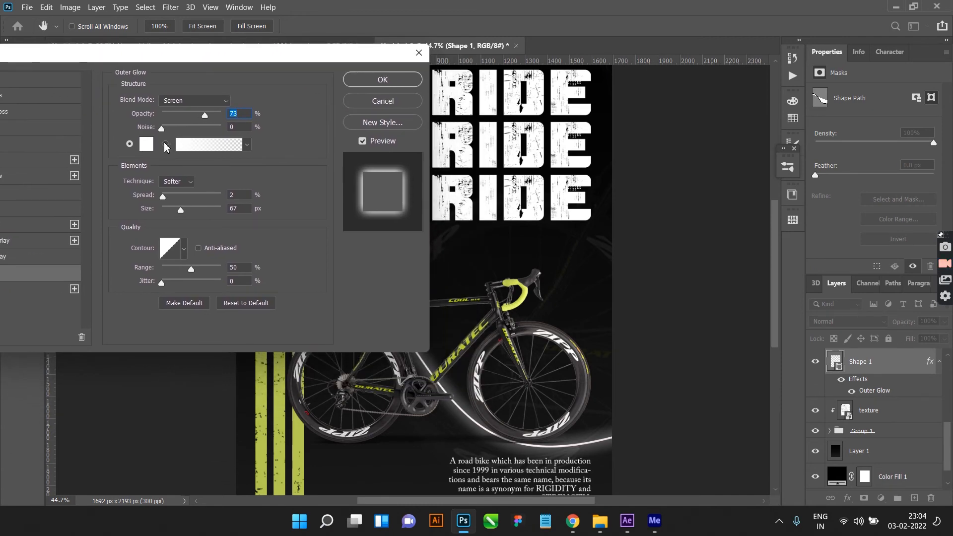
Step: Set the curve's outer glow to pale yellow-green (f5ffc0) at 100% opacity
click(146, 146)
click(265, 384)
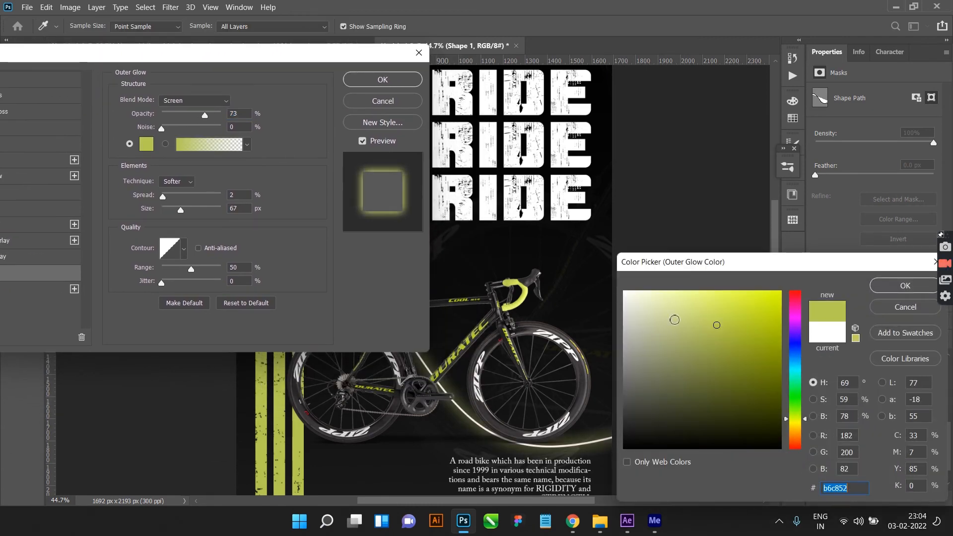
click(681, 291)
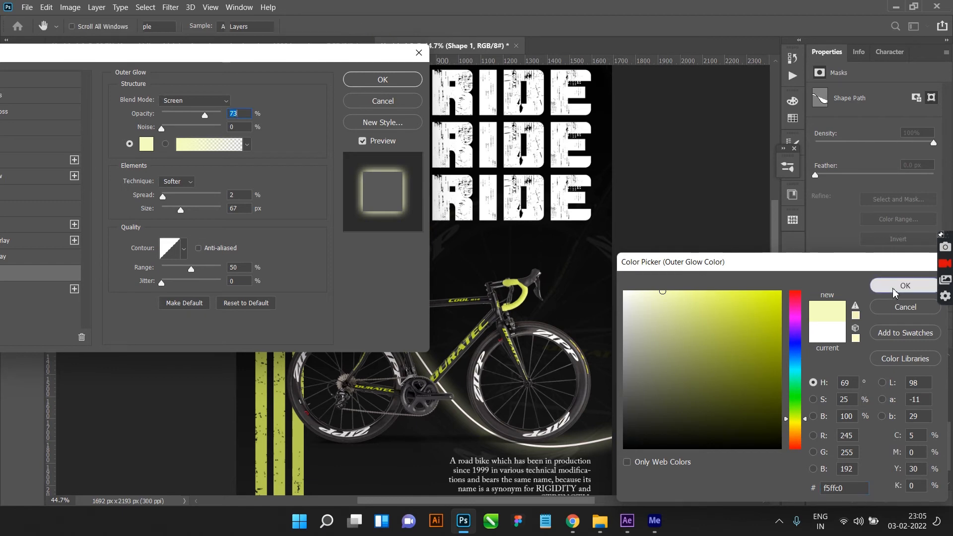
click(903, 287)
drag(214, 121, 235, 121)
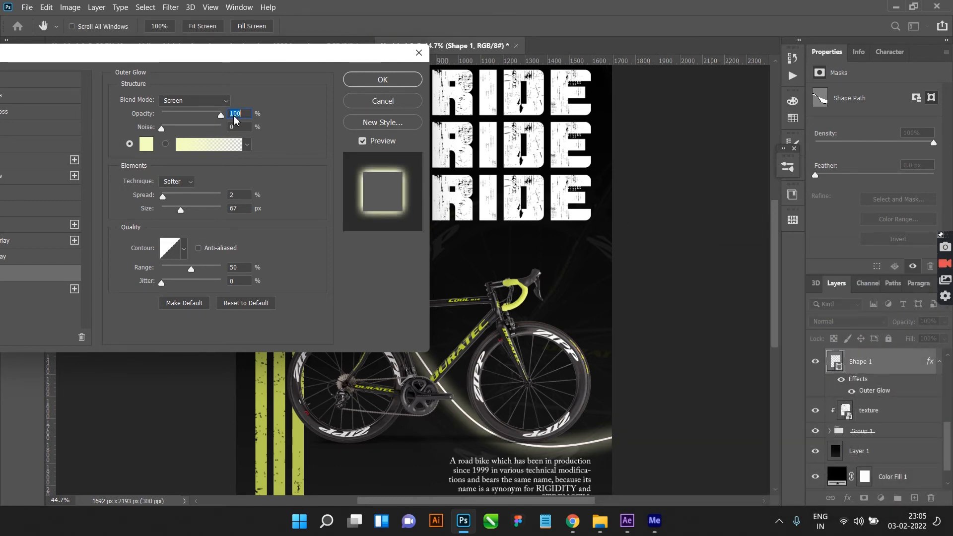
click(383, 80)
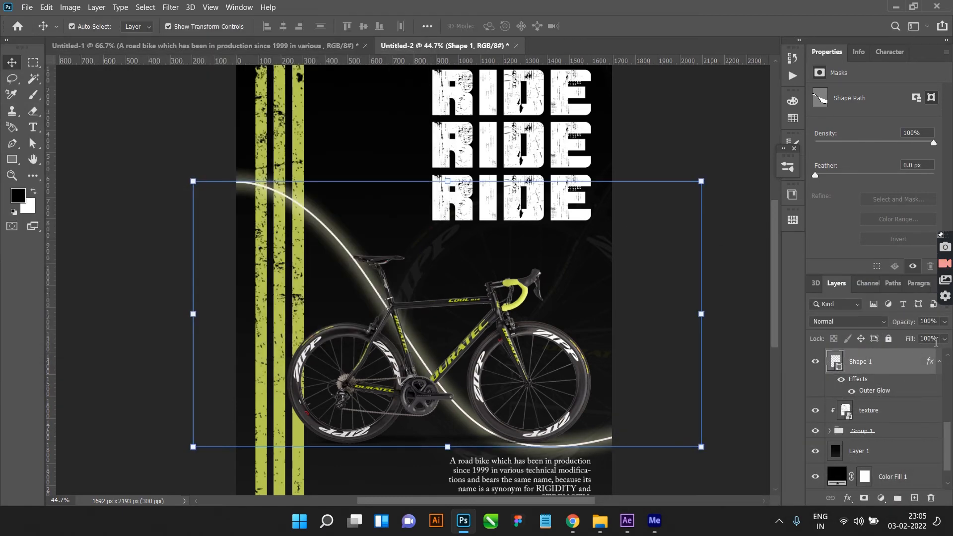
Step: Reduce the curve's fill to 0%, rotate it to about -20.49° and move it up so it sweeps beneath the RIDE titles
click(944, 339)
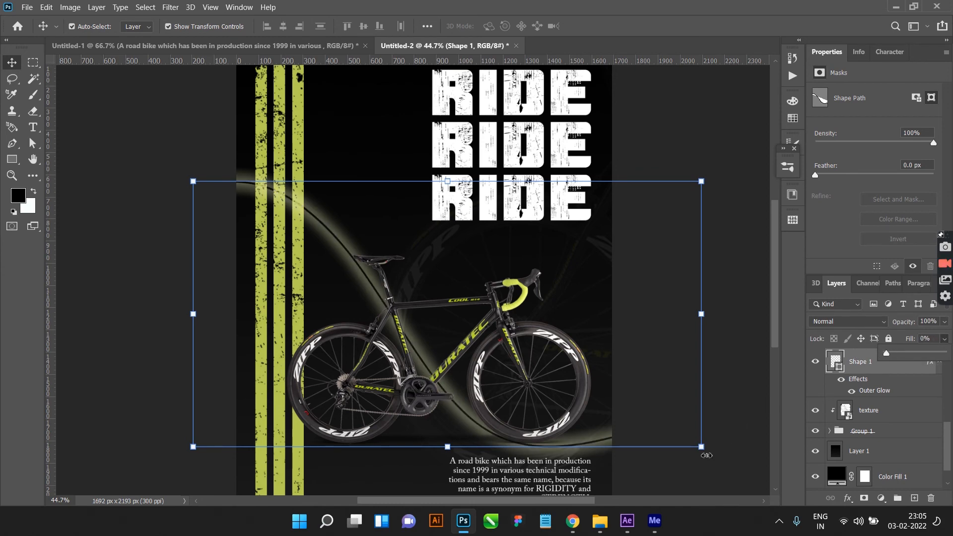
drag(714, 461, 493, 483)
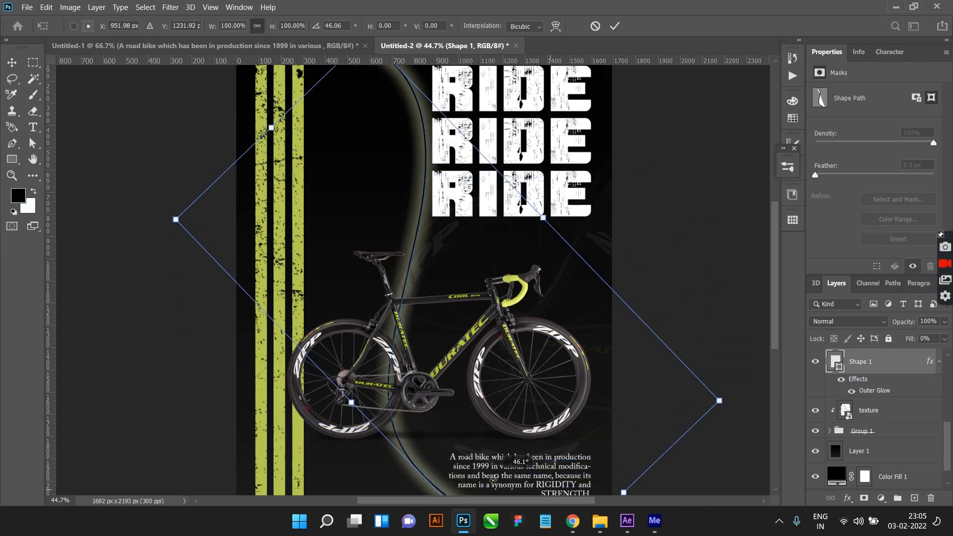
scroll(309, 310, down, 3)
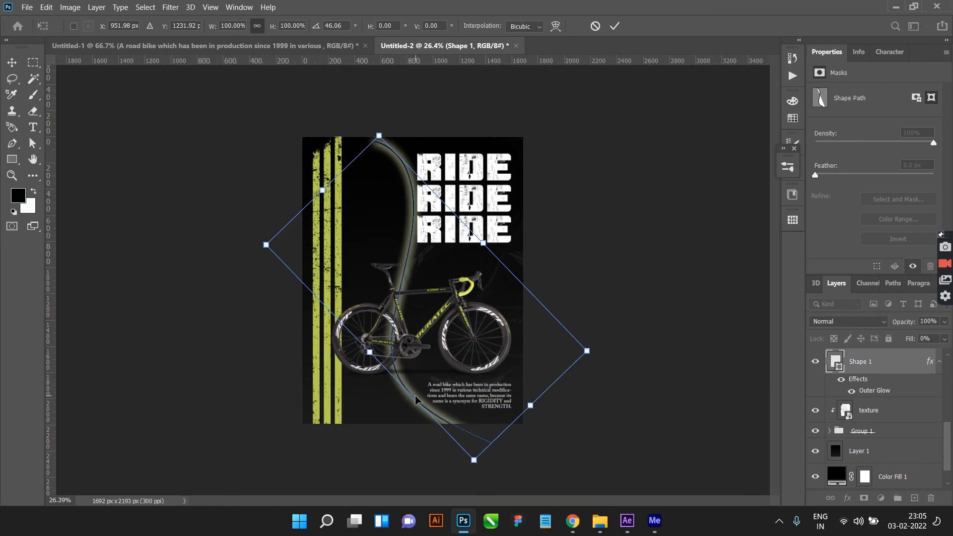
drag(416, 399, 437, 364)
drag(496, 442, 619, 282)
drag(516, 311, 478, 249)
click(615, 26)
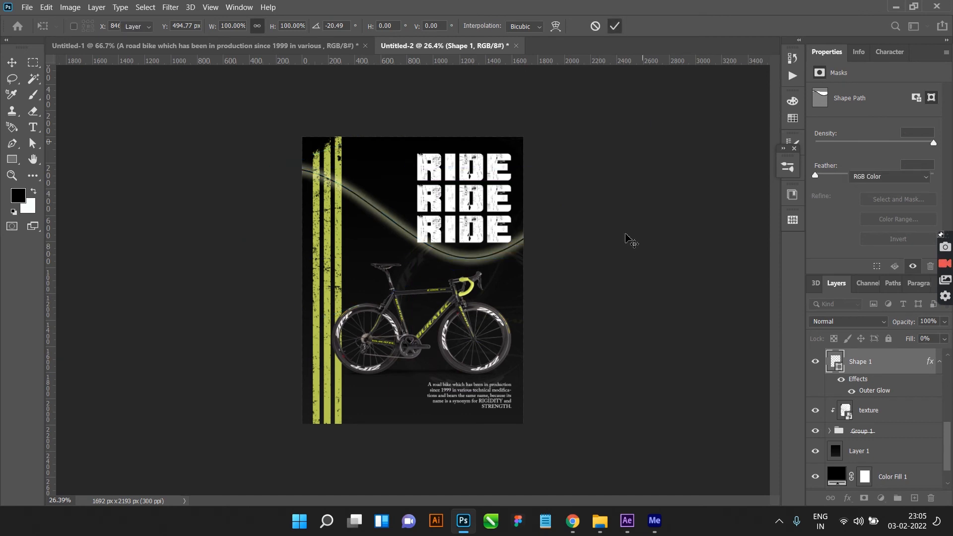
Step: Undo the glowing curve's placement, fill, glow and layer order as well as its drawn line
click(625, 236)
scroll(622, 239, down, 3)
scroll(418, 269, up, 3)
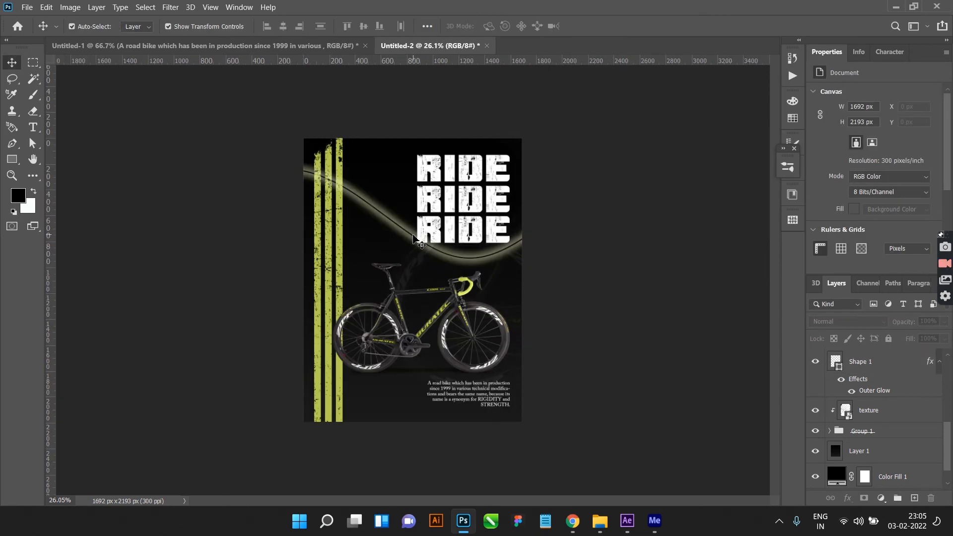
drag(409, 234, 409, 264)
key(ctrl+z)
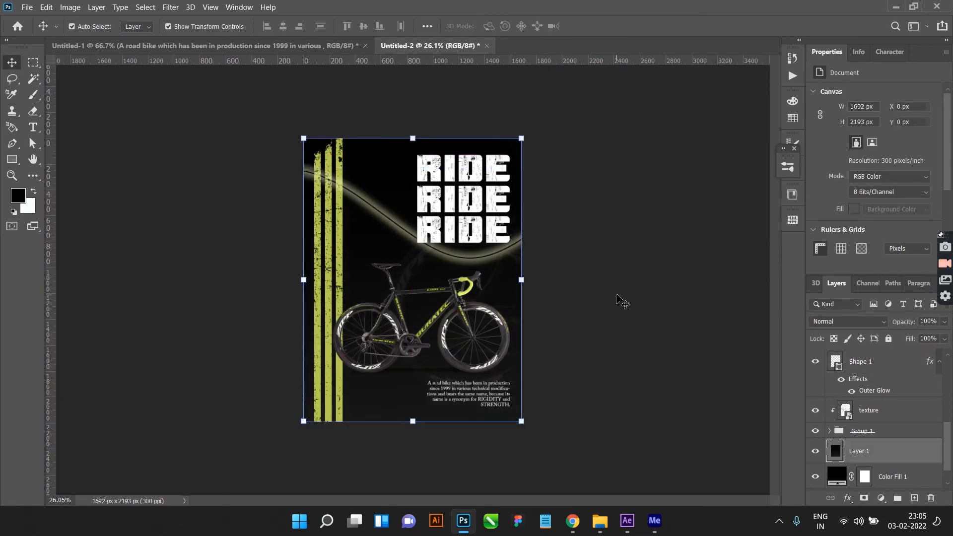
click(617, 296)
key(ctrl+z)
key(ctrl+z)
key(ctrl+z)
key(ctrl+z)
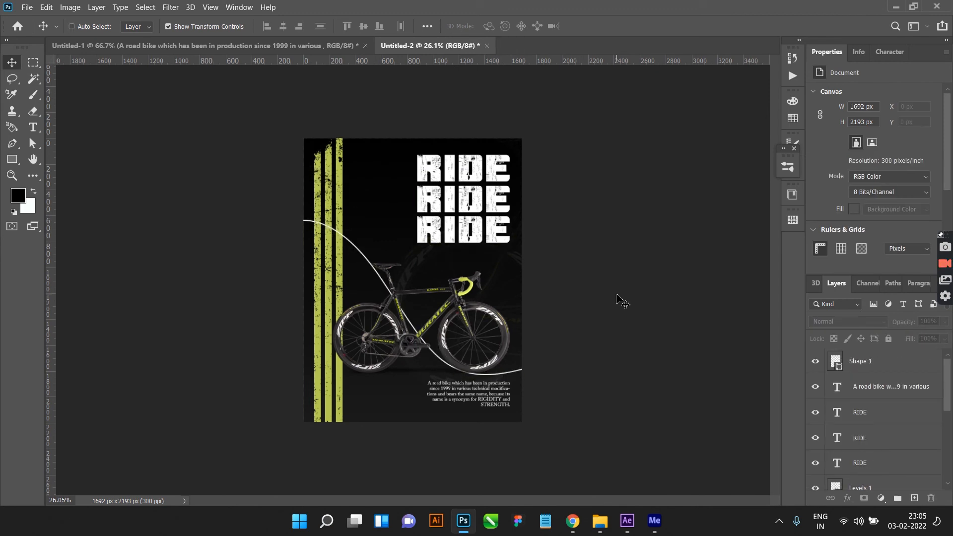
key(ctrl+z)
key(ctrl+z)
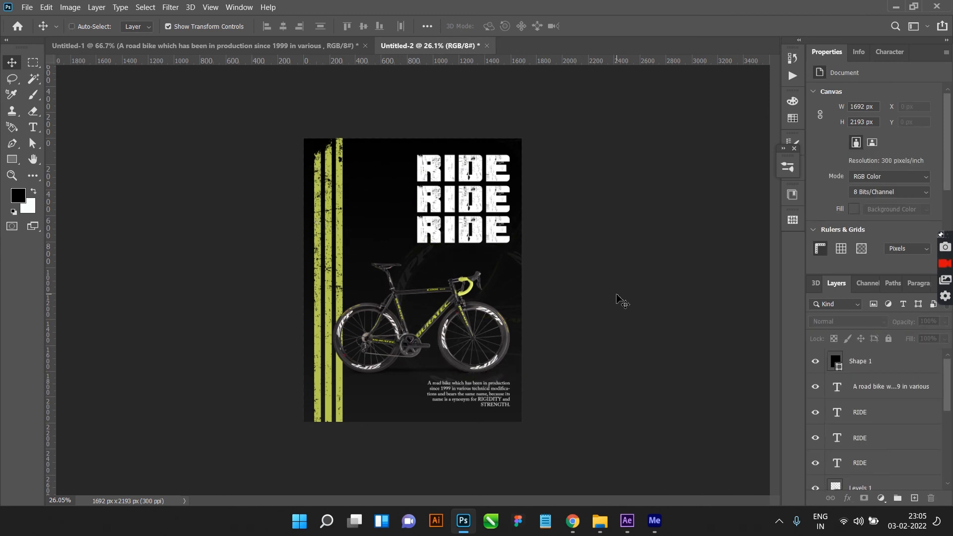
Step: Review the poster without the curve, examining the cycle, the titles and the description text at different magnifications
scroll(556, 397, down, 4)
scroll(423, 277, up, 8)
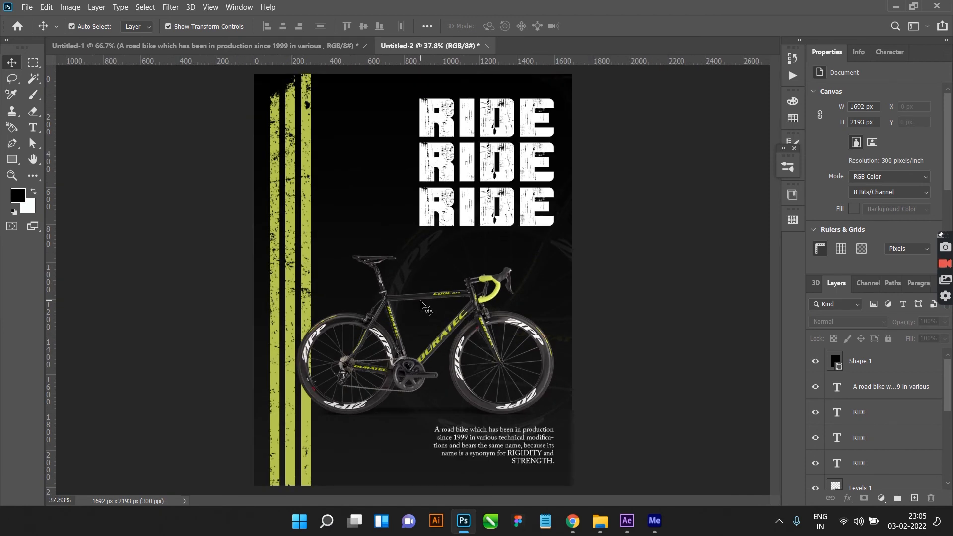
scroll(412, 199, down, 1)
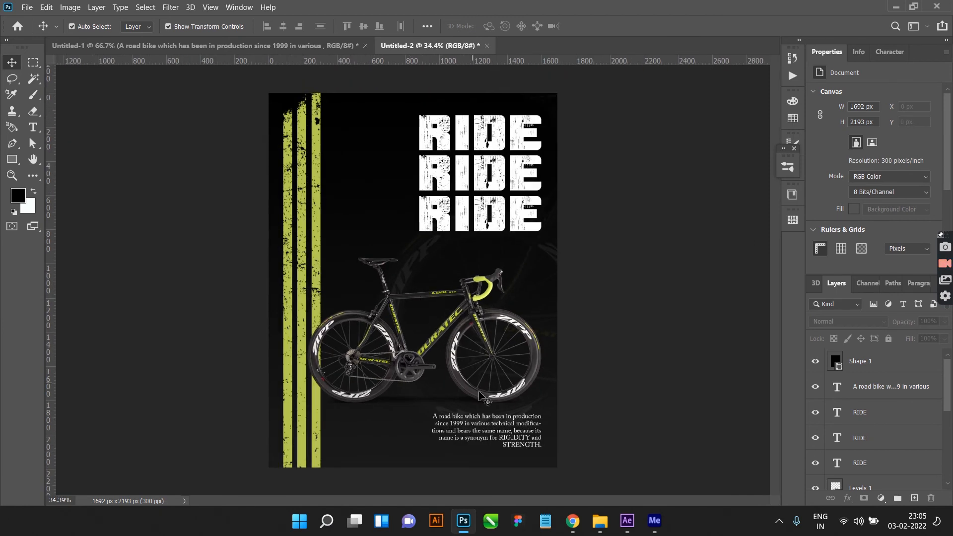
double_click(518, 444)
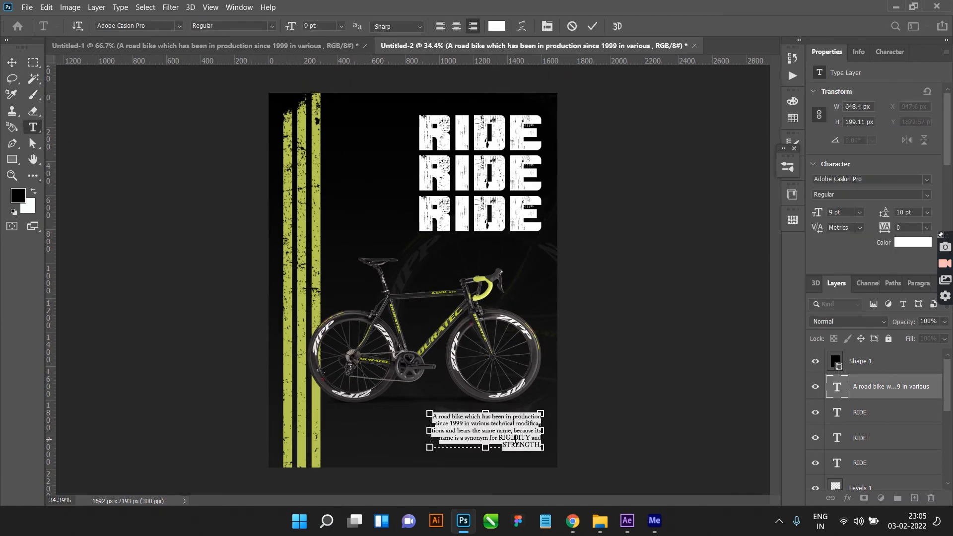
click(593, 26)
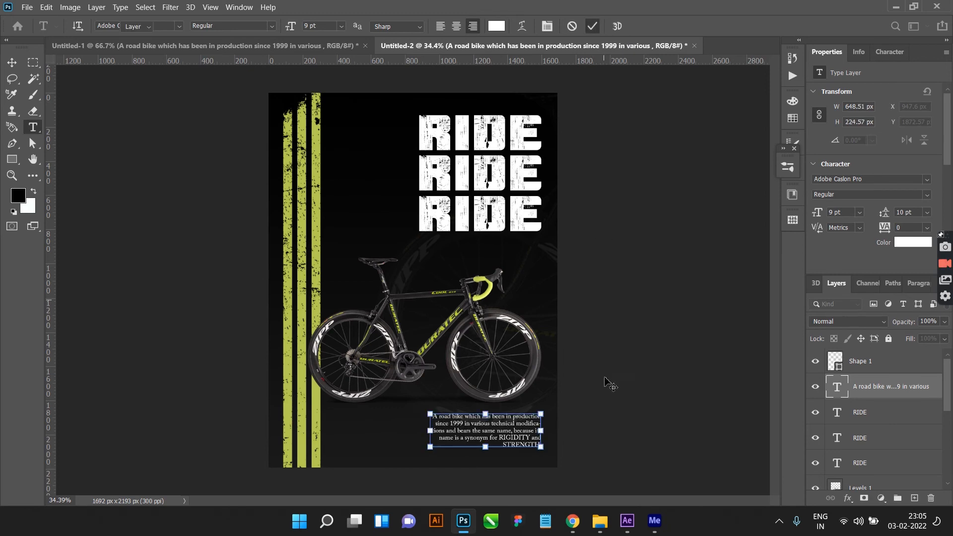
key(v)
click(607, 443)
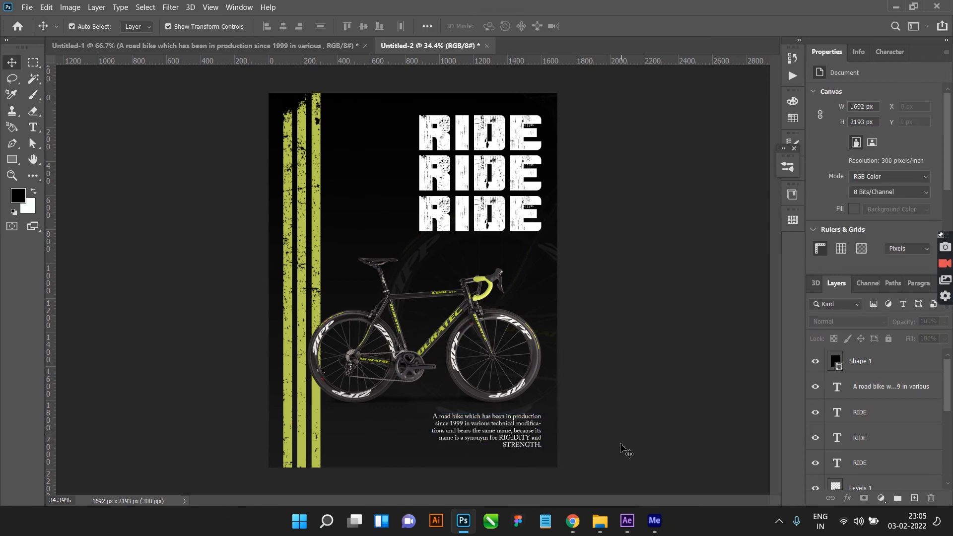
scroll(476, 311, down, 2)
scroll(479, 309, up, 3)
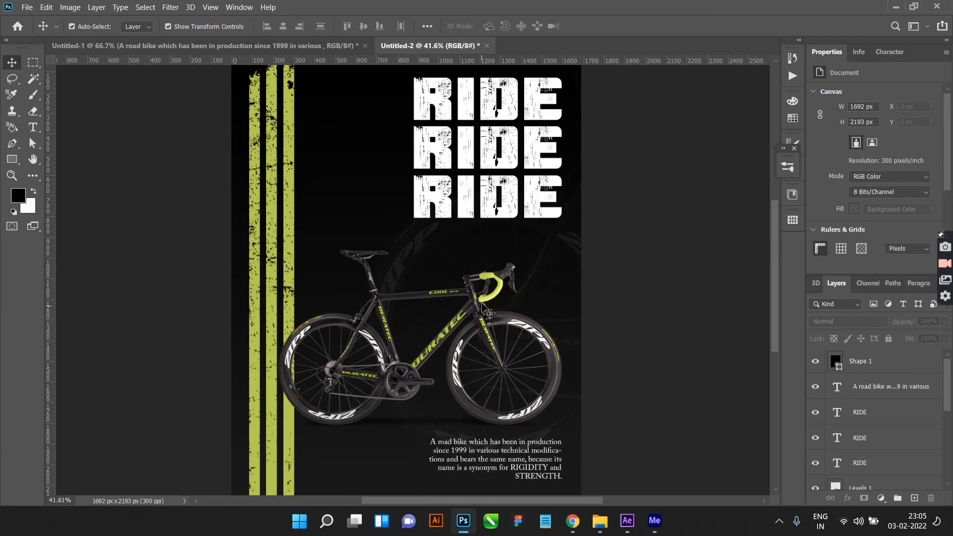
scroll(486, 306, down, 2)
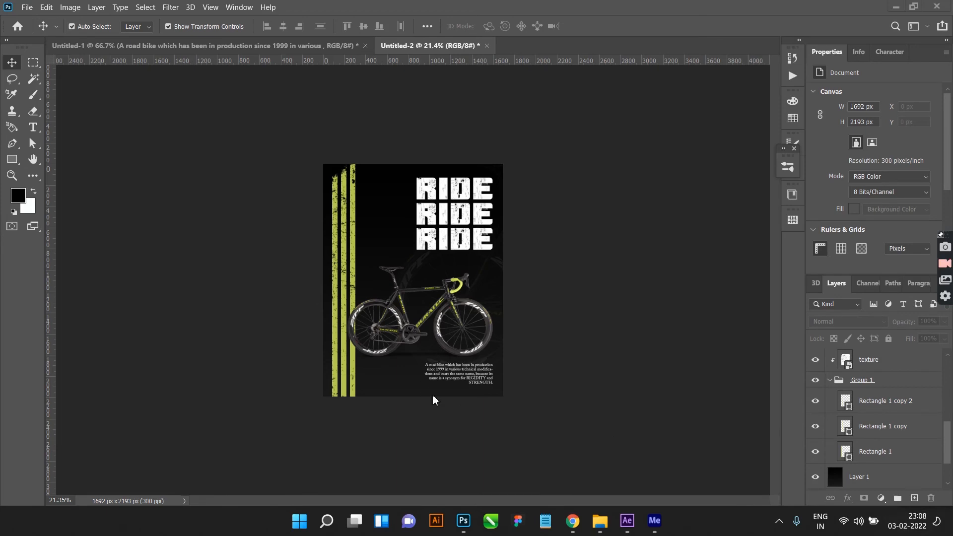
Step: Enlarge the cycle to 165.23% and move it toward the poster's right edge so its front half runs off the canvas
click(12, 63)
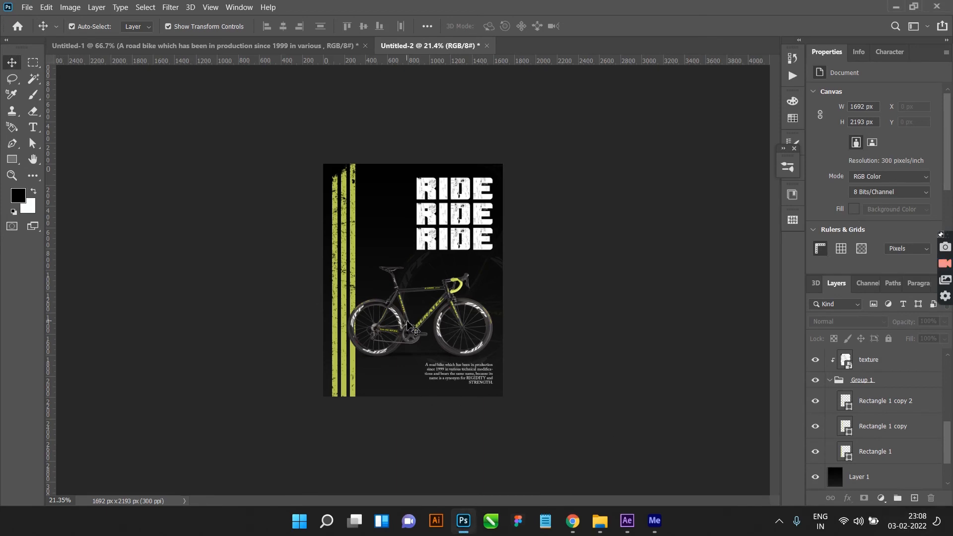
click(410, 328)
drag(492, 357, 539, 386)
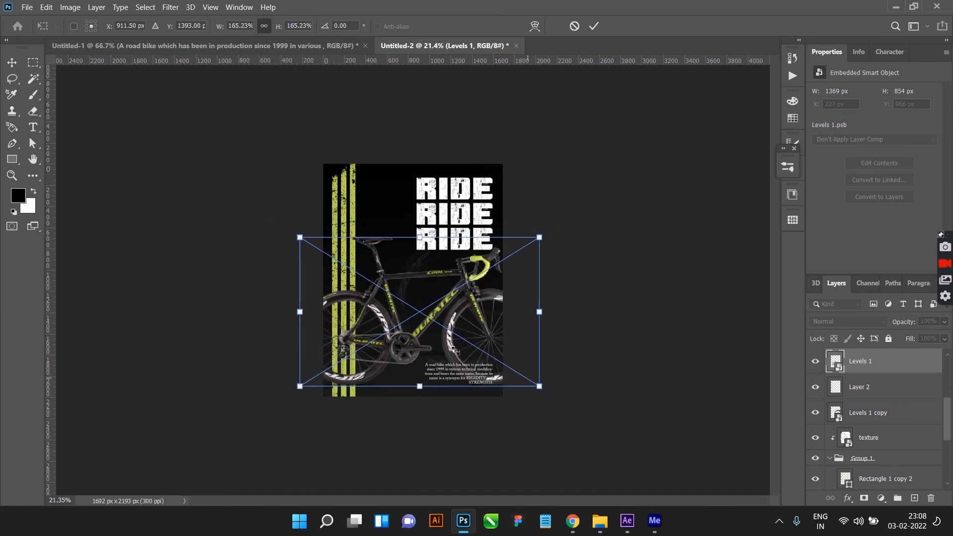
drag(433, 343, 477, 326)
click(594, 28)
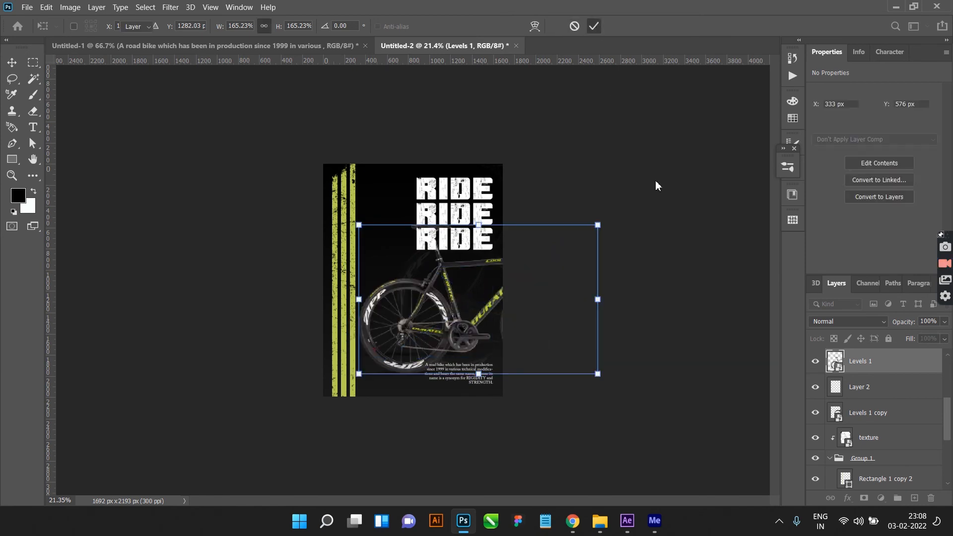
Step: Scale the cycle up to 175.21% and reposition it with the whole rear wheel visible on the poster
scroll(475, 353, up, 3)
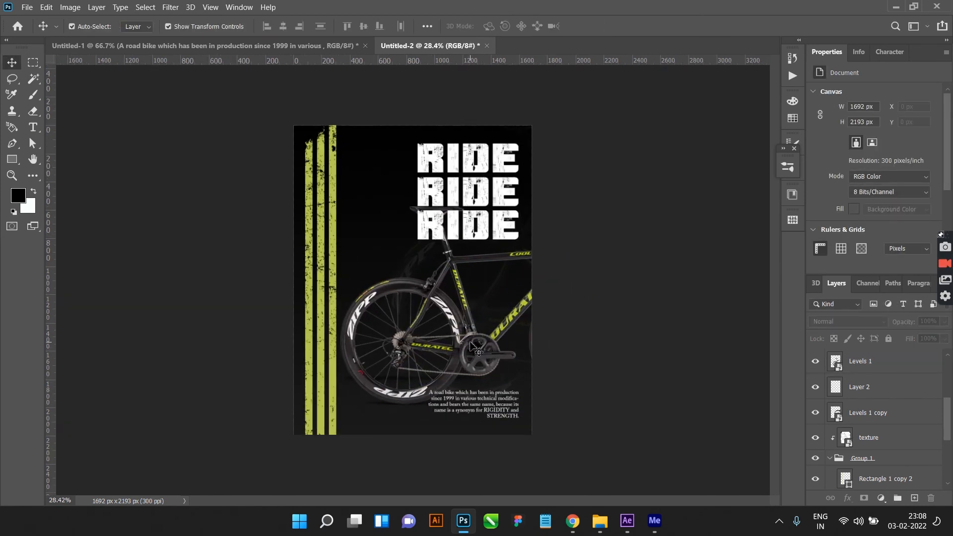
drag(476, 348, 498, 346)
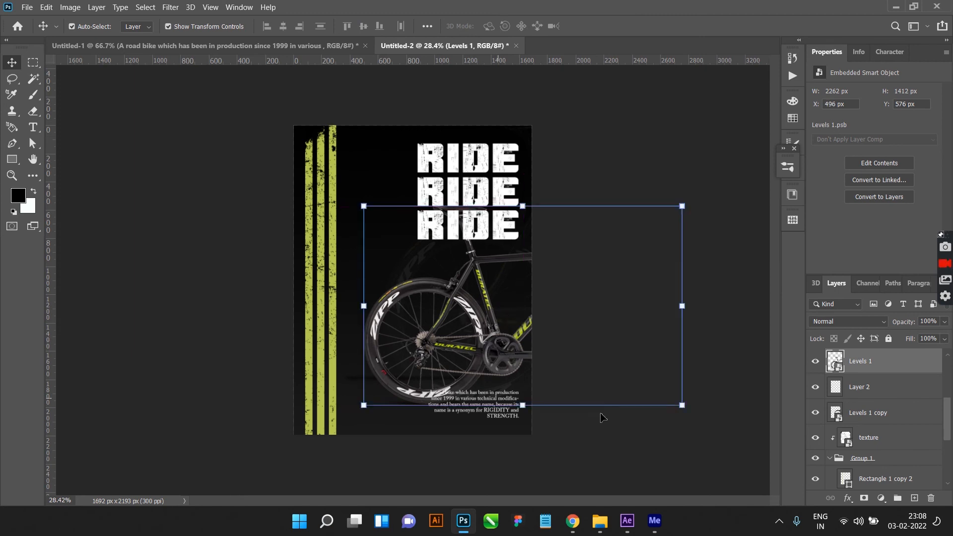
drag(682, 405, 692, 413)
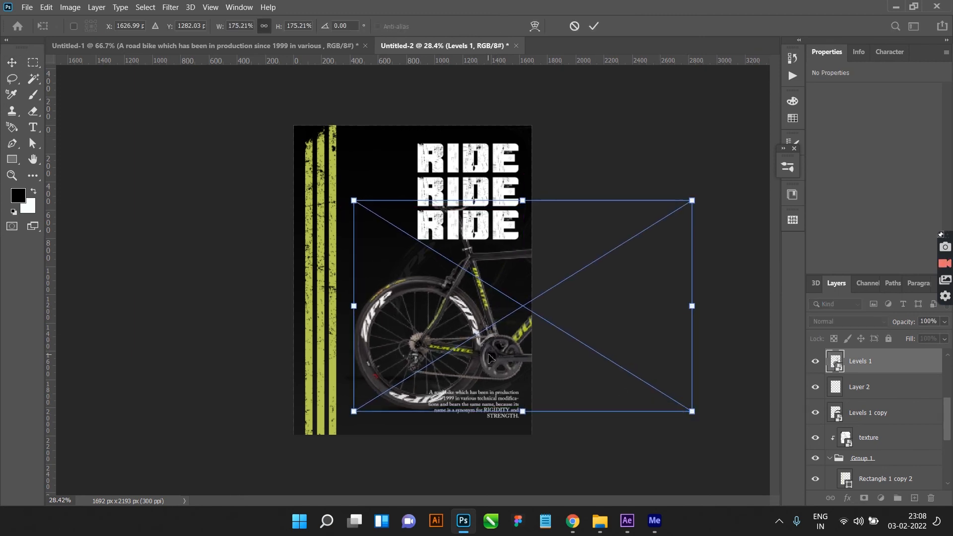
drag(483, 356, 457, 345)
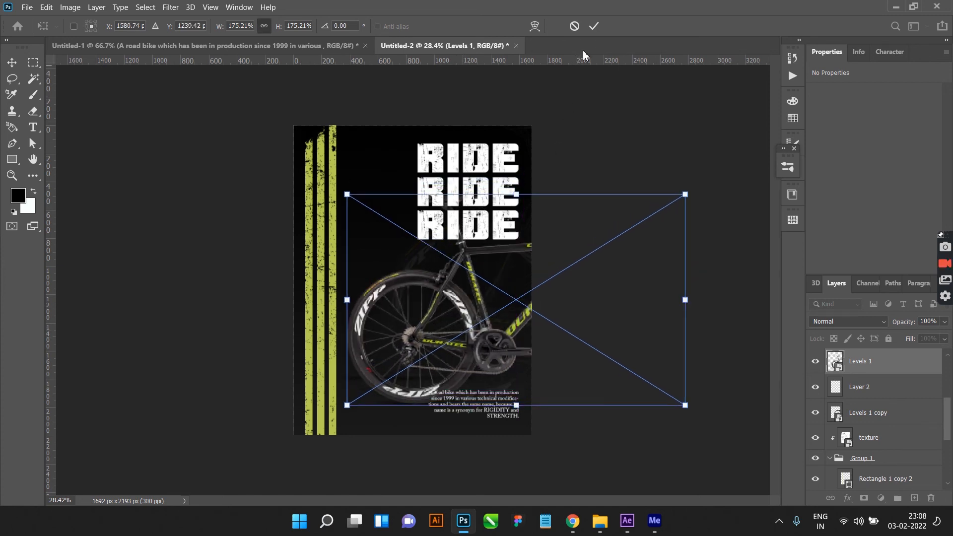
click(594, 25)
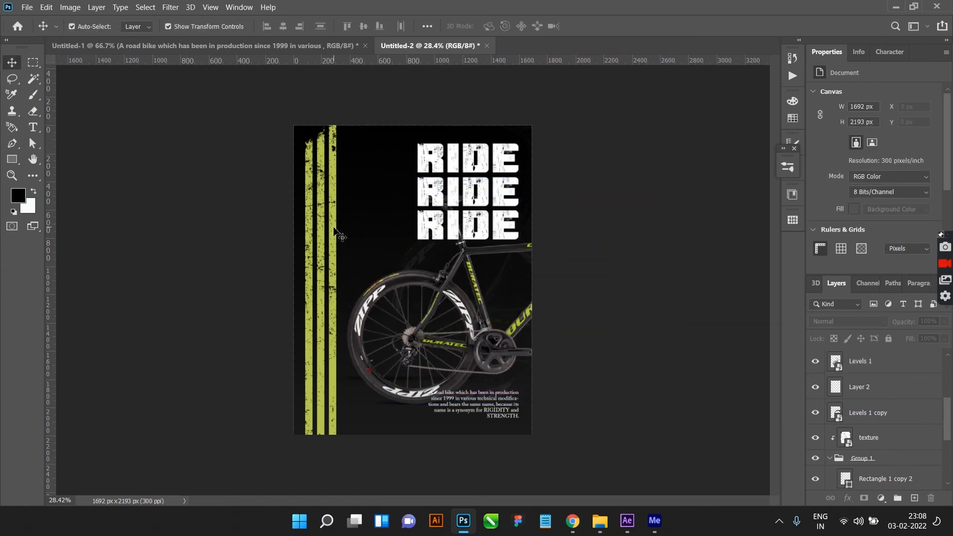
Step: Move the green stripes group horizontally to the right until it runs behind the cycle's rear wheel and seat
click(893, 460)
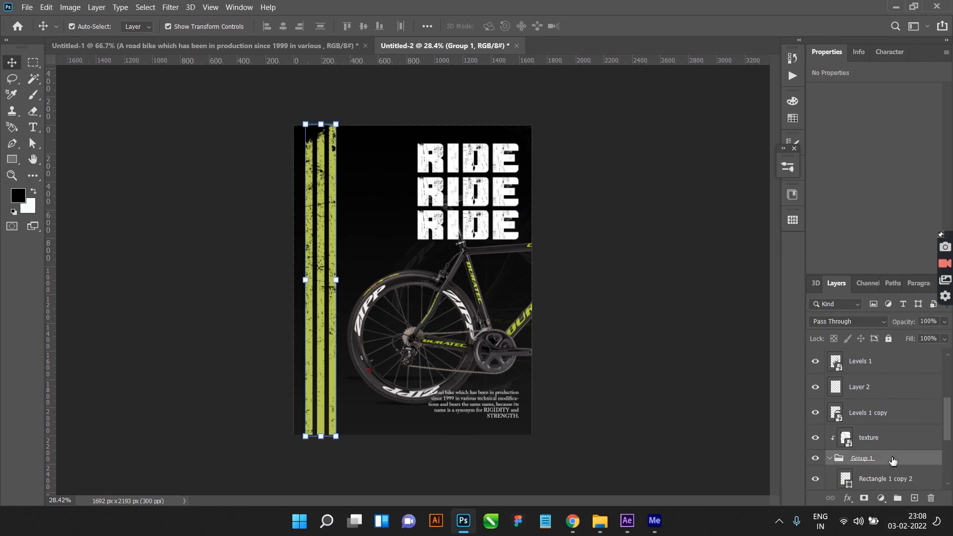
key(shift+Right)
key(shift+Right)
key(shift+Right)
key(shift+Right)
key(shift+Right)
key(shift+Right)
key(shift+Right)
key(shift+Right)
key(shift+Right)
key(shift+Right)
key(shift+Right)
key(shift+Right)
key(shift+Right)
key(shift+Right)
key(shift+Right)
key(shift+Right)
key(shift+Right)
key(shift+Right)
key(shift+Right)
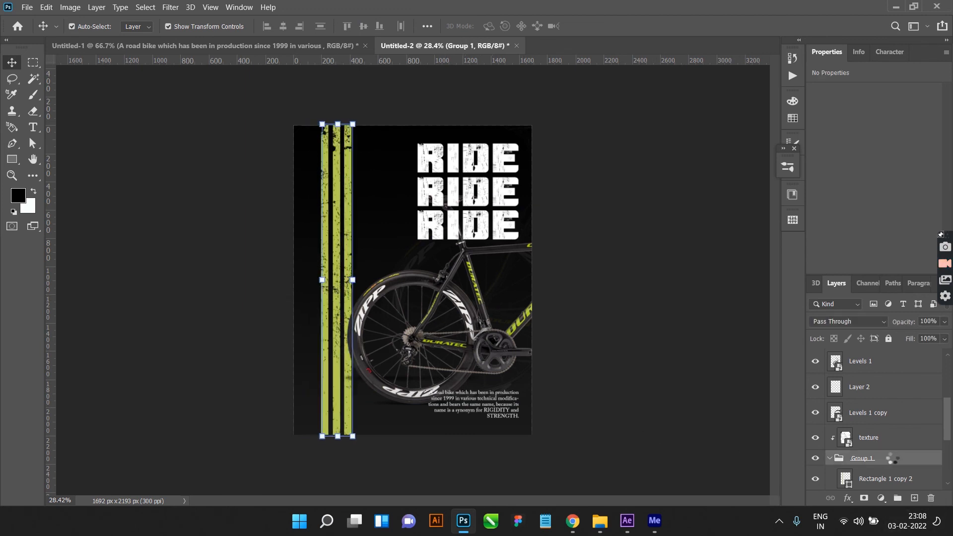
key(shift+Right)
key(shift+Right)
key(shift+Right)
key(shift+Right)
key(shift+Right)
key(shift+Right)
key(shift+Right)
key(shift+Right)
key(shift+Right)
key(shift+Right)
key(shift+Right)
key(shift+Right)
key(shift+Right)
key(shift+Right)
key(shift+Right)
key(shift+Right)
key(shift+Right)
key(shift+Right)
key(shift+Right)
key(shift+Right)
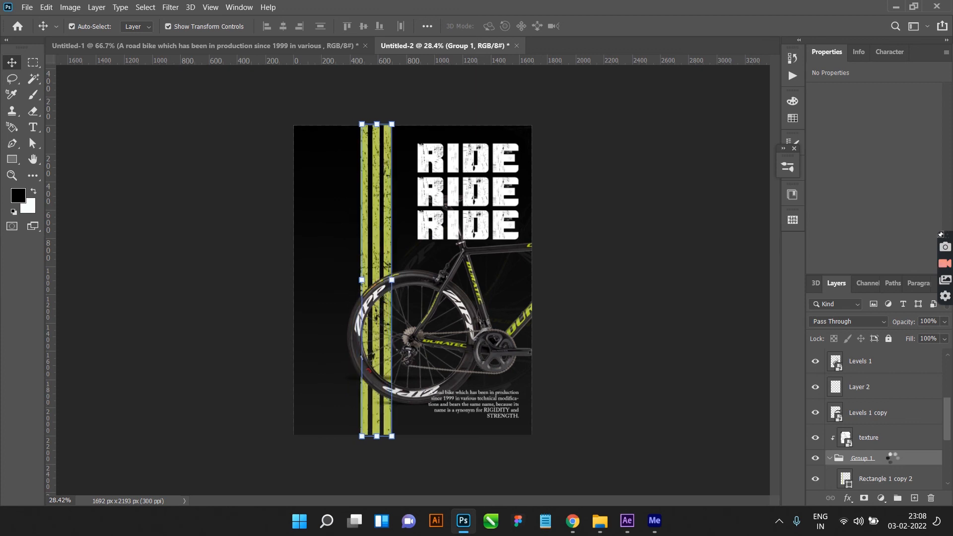
key(shift+Right)
key(shift+Right)
key(shift+Right)
key(shift+Right)
key(shift+Right)
key(shift+Right)
key(shift+Right)
key(shift+Right)
key(shift+Right)
key(shift+Right)
key(shift+Right)
key(shift+Right)
key(shift+Right)
key(shift+Right)
key(shift+Right)
key(shift+Right)
key(shift+Right)
key(shift+Right)
key(shift+Right)
key(shift+Right)
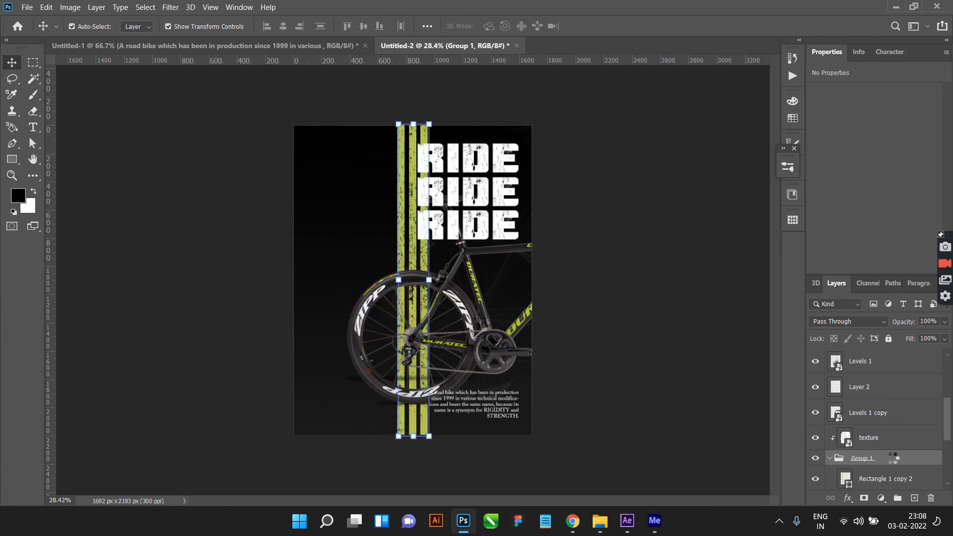
key(shift+Right)
key(shift+Right)
key(shift+Right)
key(shift+Right)
key(shift+Right)
key(shift+Right)
key(shift+Right)
key(shift+Right)
key(shift+Right)
key(shift+Right)
key(shift+Right)
key(shift+Right)
key(shift+Right)
key(shift+Right)
key(shift+Right)
key(shift+Right)
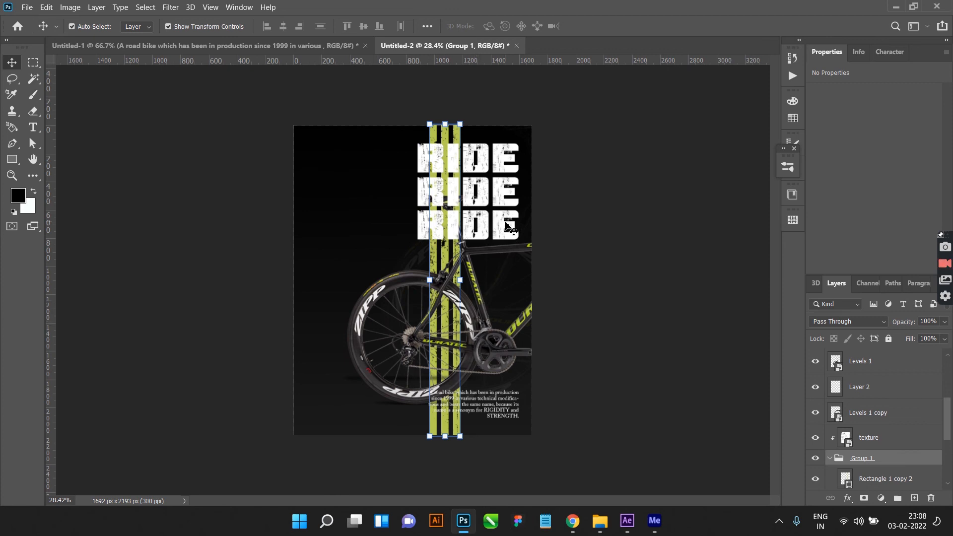
Step: Move the three RIDE titles together to the poster's upper left and the description to the left of the stripes below the wheel
click(505, 226)
scroll(509, 193, up, 1)
shift+click(523, 155)
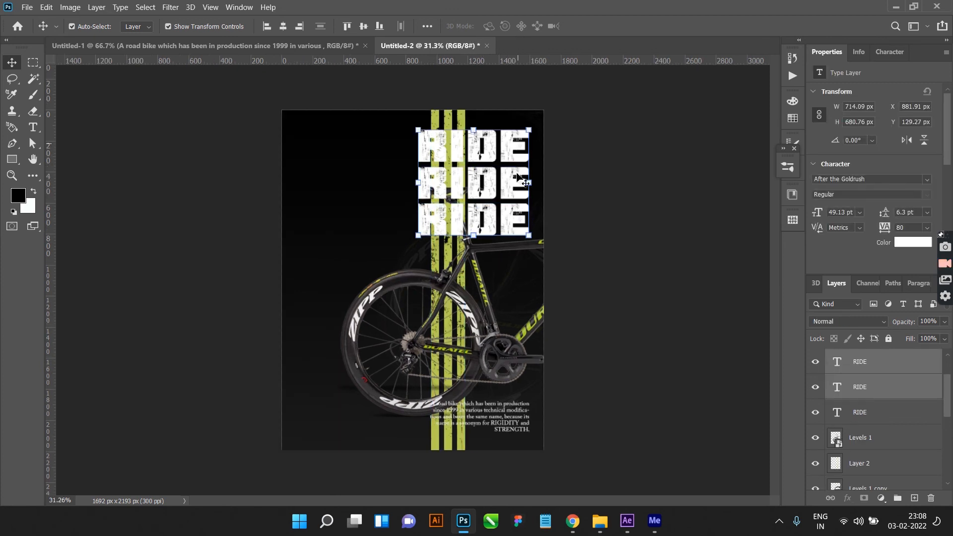
drag(521, 179, 403, 180)
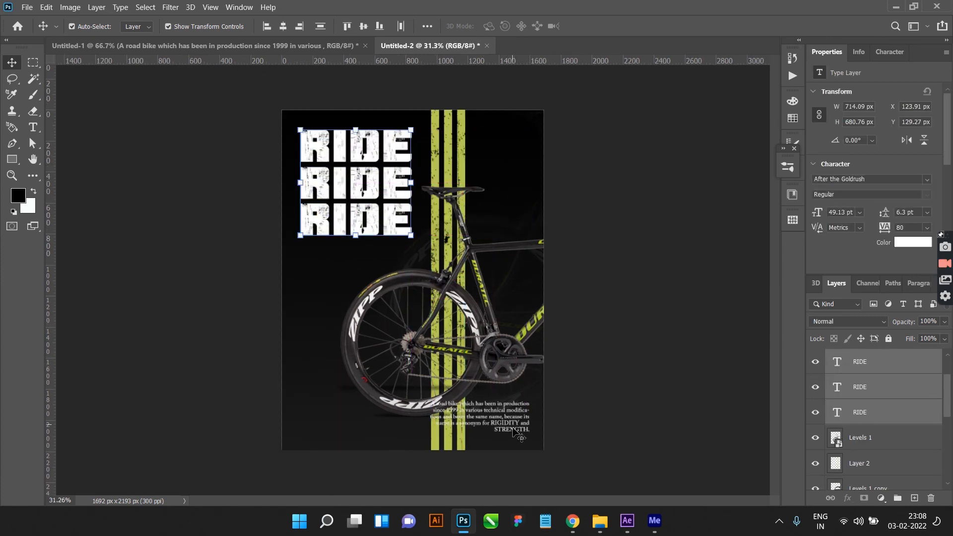
drag(514, 429, 417, 437)
Step: Move the cycle up and to the left, scaled to 163.11%, so its saddle sits beside the RIDE titles
click(495, 355)
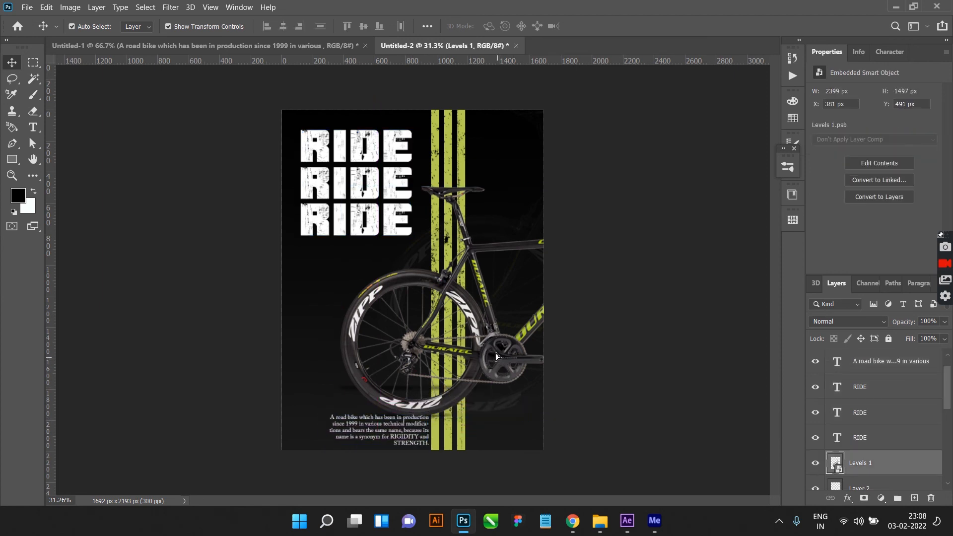
drag(496, 355, 487, 342)
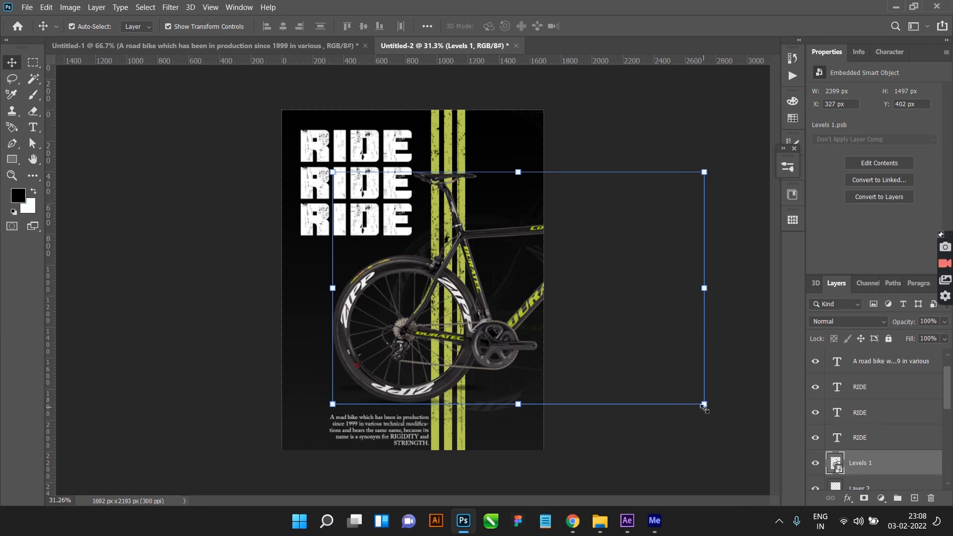
mouse_move(704, 404)
mouse_down()
mouse_move(673, 400)
mouse_move(692, 396)
mouse_up()
drag(538, 316, 535, 318)
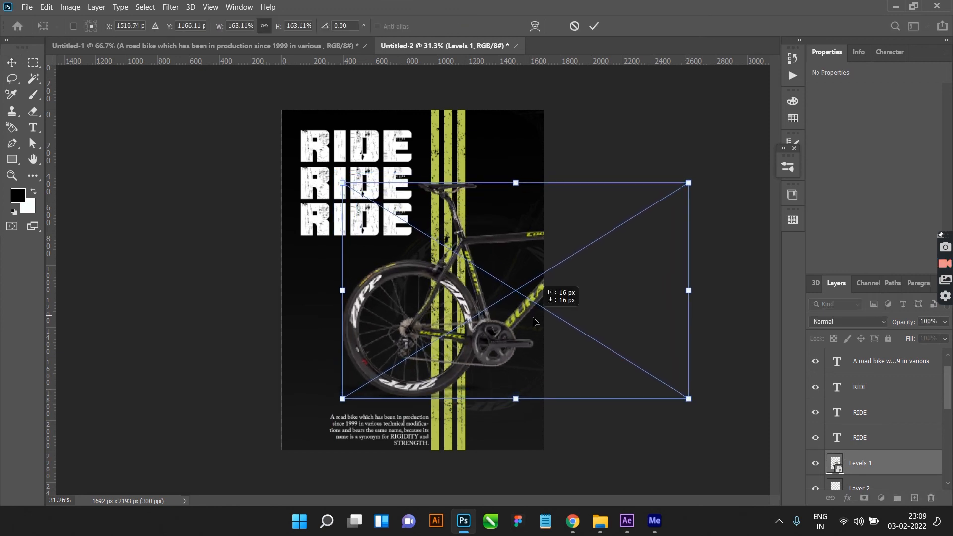
click(594, 26)
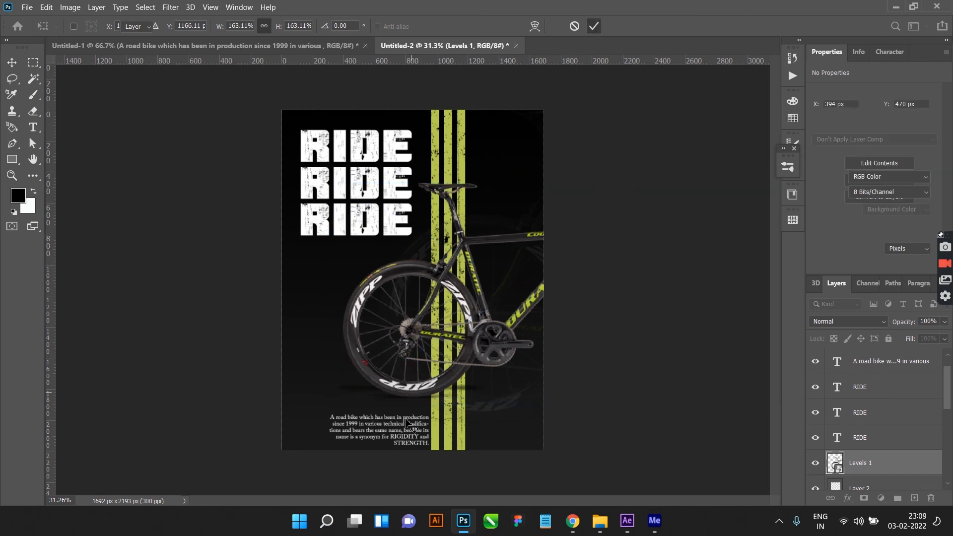
Step: Nudge the description up just beneath the rear wheel and shift the cycle's ground shadow right and slightly down under the bike
drag(415, 441, 411, 427)
click(588, 424)
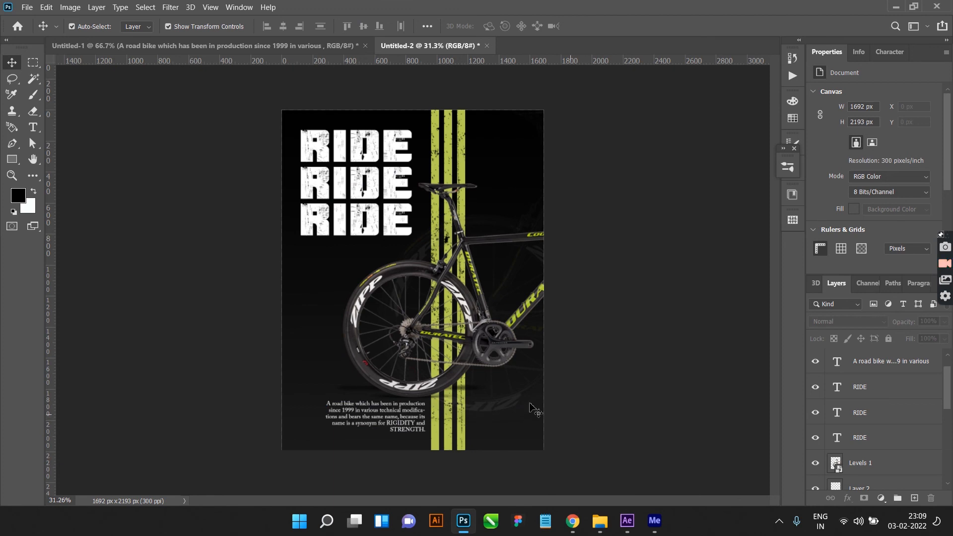
drag(476, 389, 542, 403)
click(649, 398)
scroll(651, 400, down, 2)
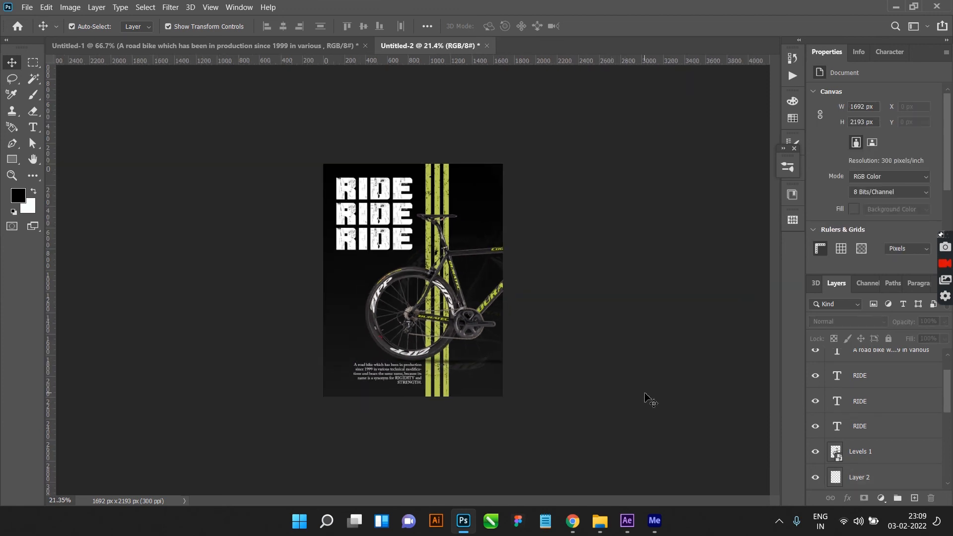
scroll(518, 391, up, 2)
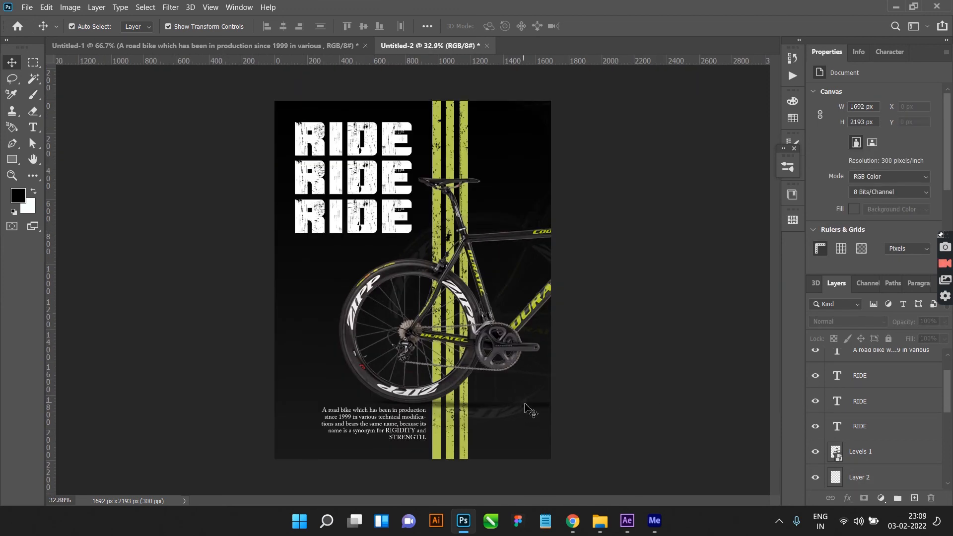
click(526, 405)
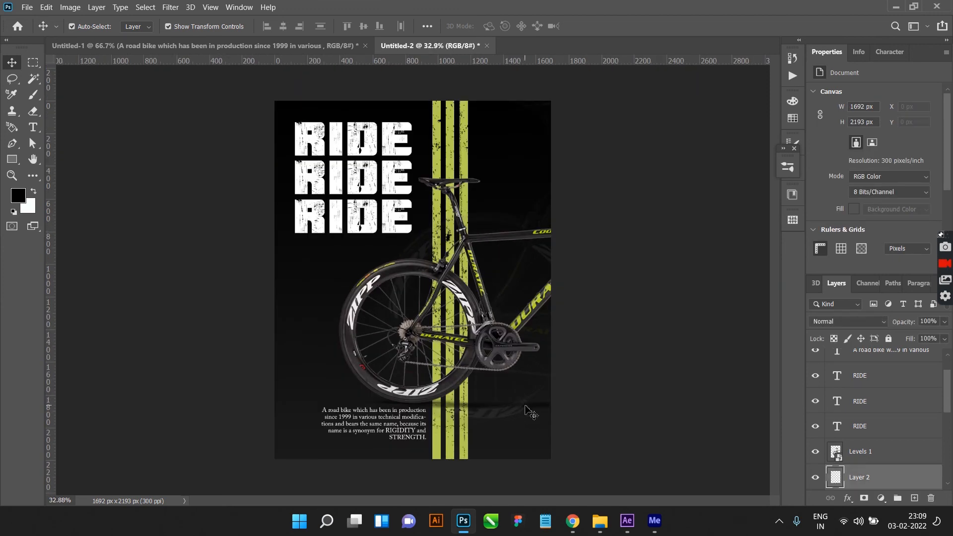
click(608, 369)
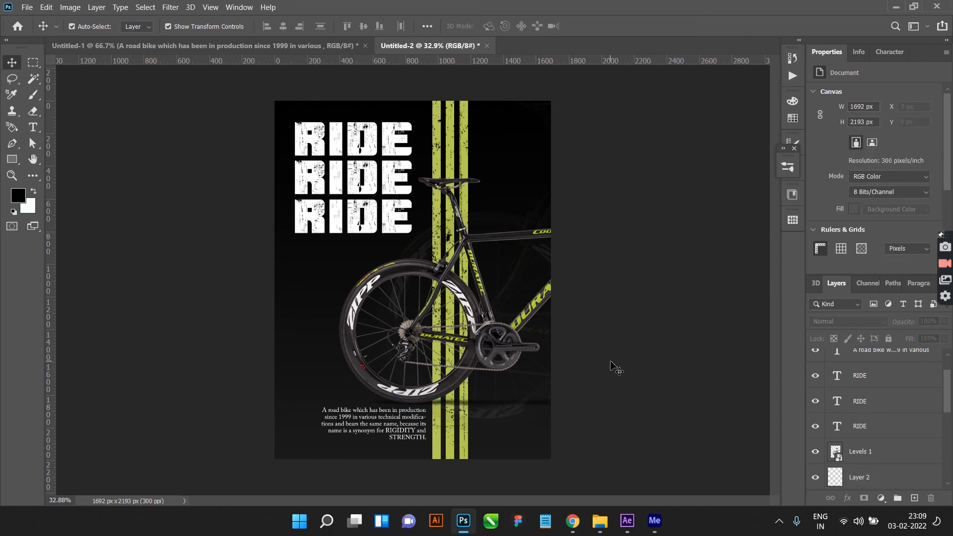
scroll(587, 355, down, 2)
scroll(477, 339, up, 2)
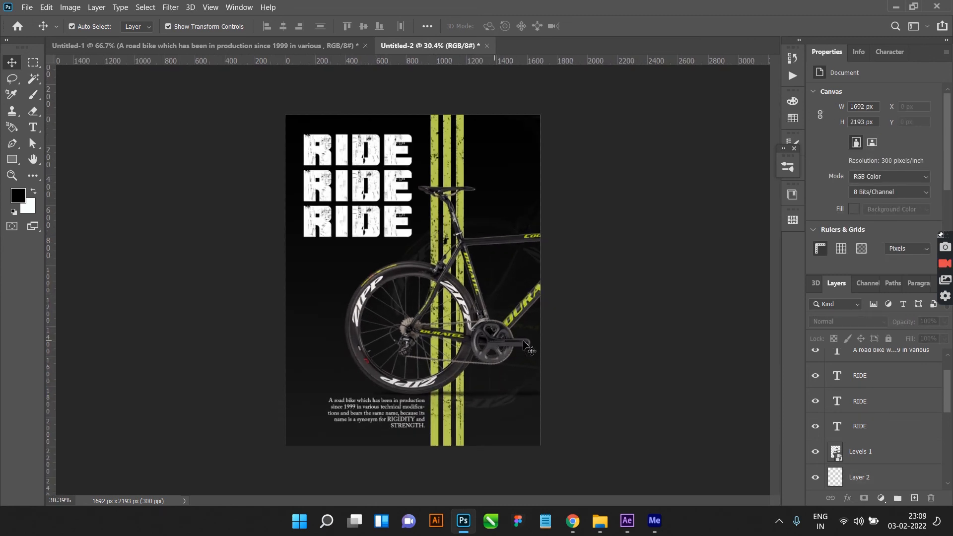